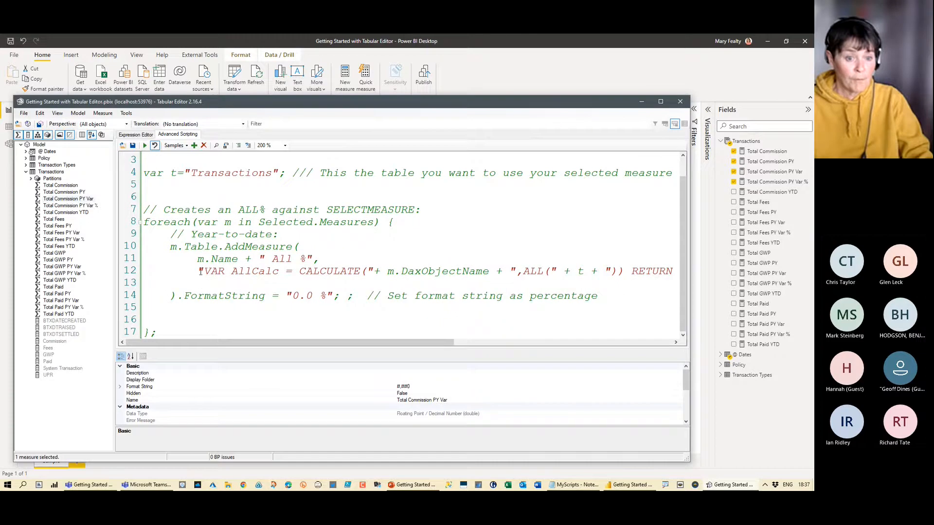
Examine how the variables script builds the CALCULATE expression from m.DaxObjectName and t, and its percentage format string
{"action": "left_click_drag", "start_coordinate": [200, 272], "coordinate": [374, 272]}
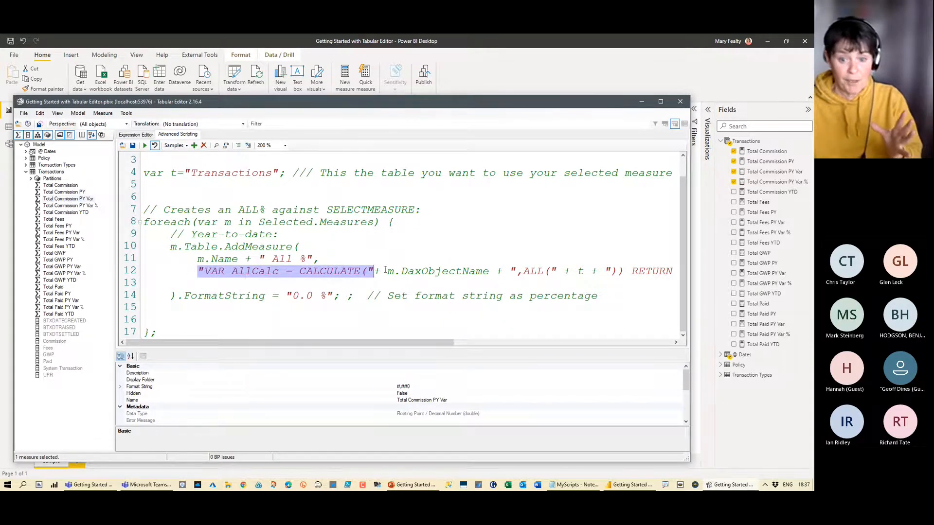
{"action": "left_click_drag", "start_coordinate": [388, 271], "coordinate": [489, 271]}
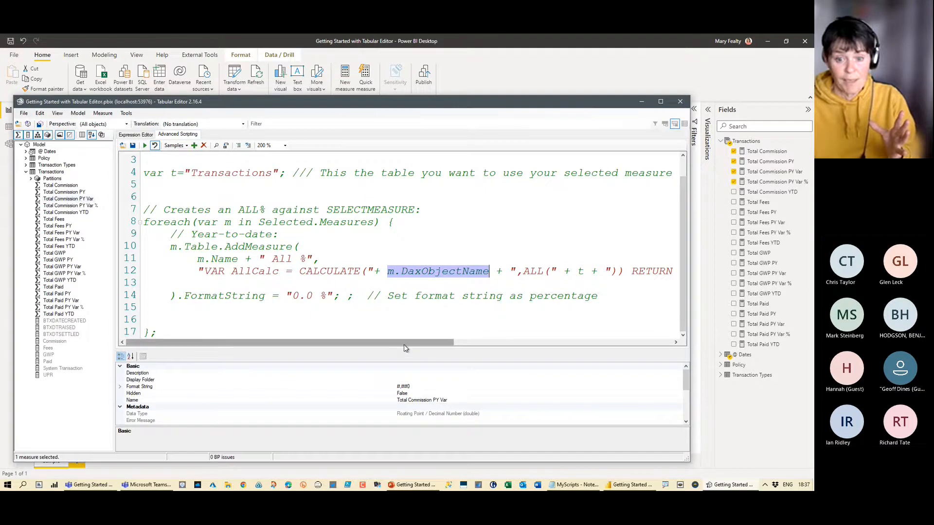
{"action": "left_click", "coordinate": [375, 272]}
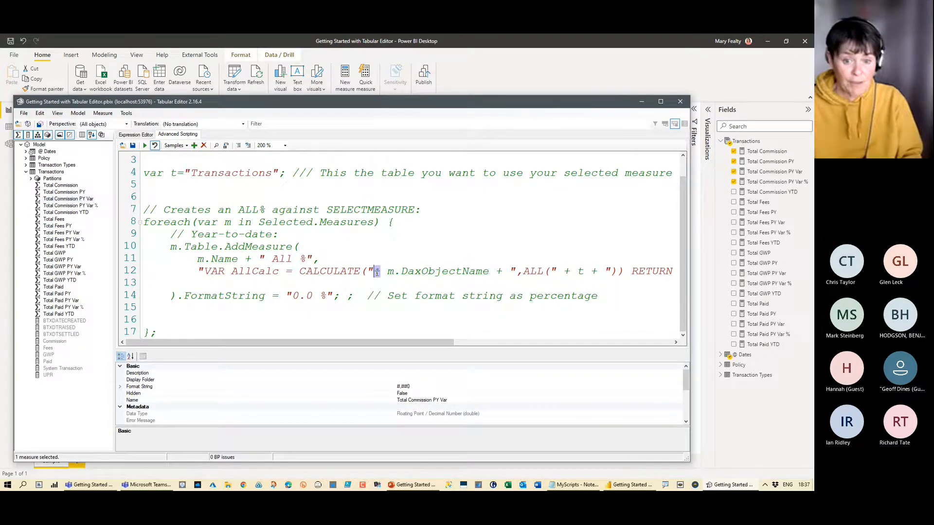
{"action": "left_click_drag", "start_coordinate": [496, 271], "coordinate": [504, 272]}
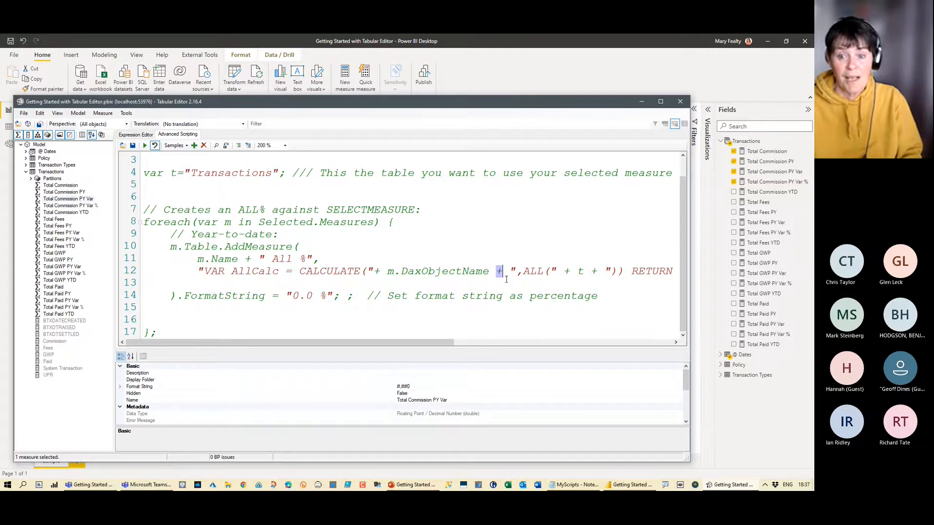
{"action": "left_click_drag", "start_coordinate": [511, 271], "coordinate": [598, 271]}
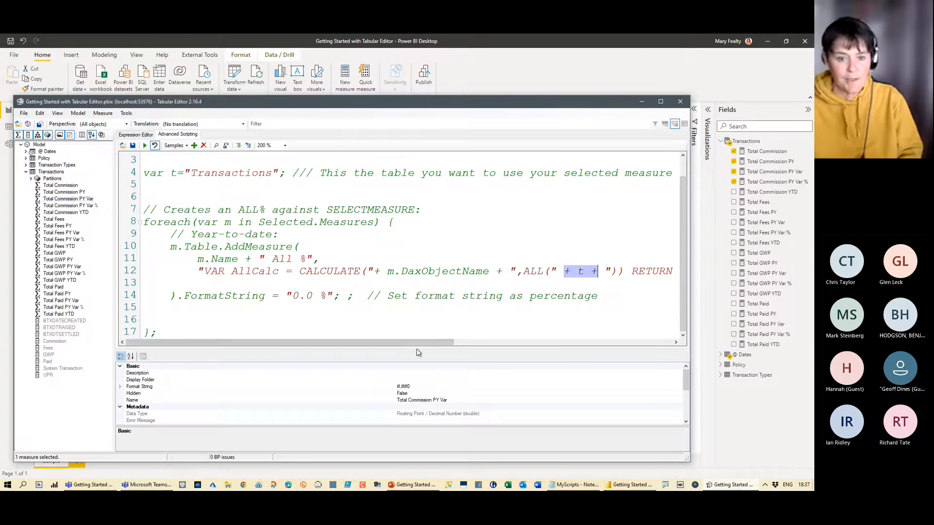
{"action": "left_click", "coordinate": [253, 309]}
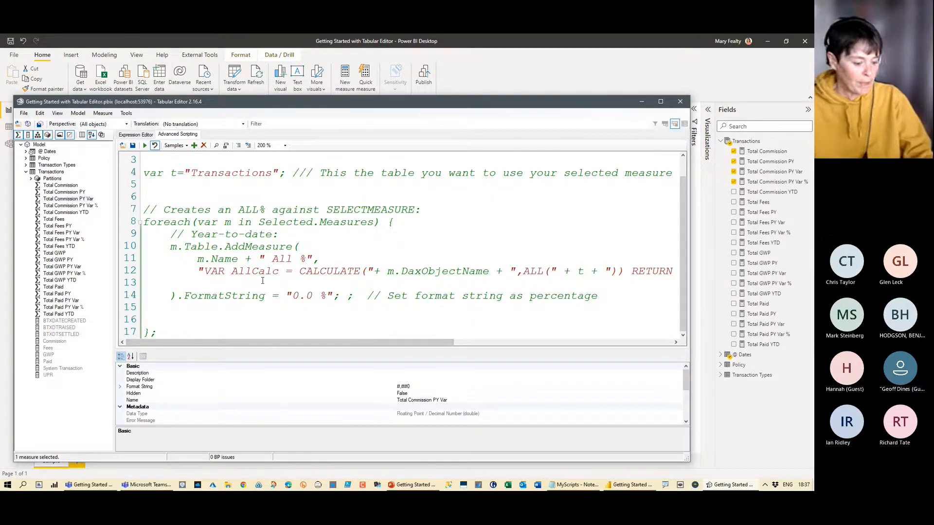
{"action": "key", "text": "ctrl+2"}
{"action": "left_click_drag", "start_coordinate": [262, 281], "coordinate": [353, 310]}
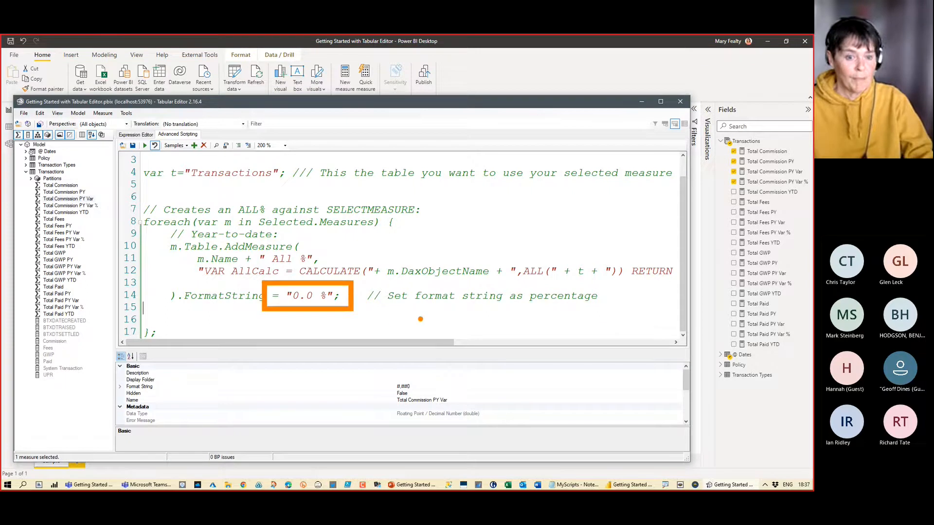
{"action": "key", "text": "Escape"}
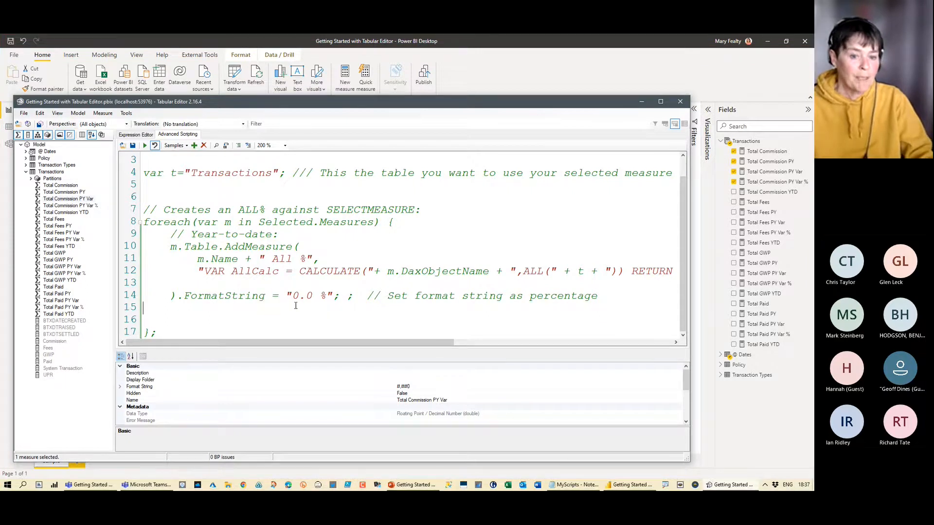
Run the variables script on the Total Commission, Total Fees and Total GWP measures to add their All % versions
{"action": "scroll", "coordinate": [206, 260], "scroll_direction": "up", "scroll_amount": 1}
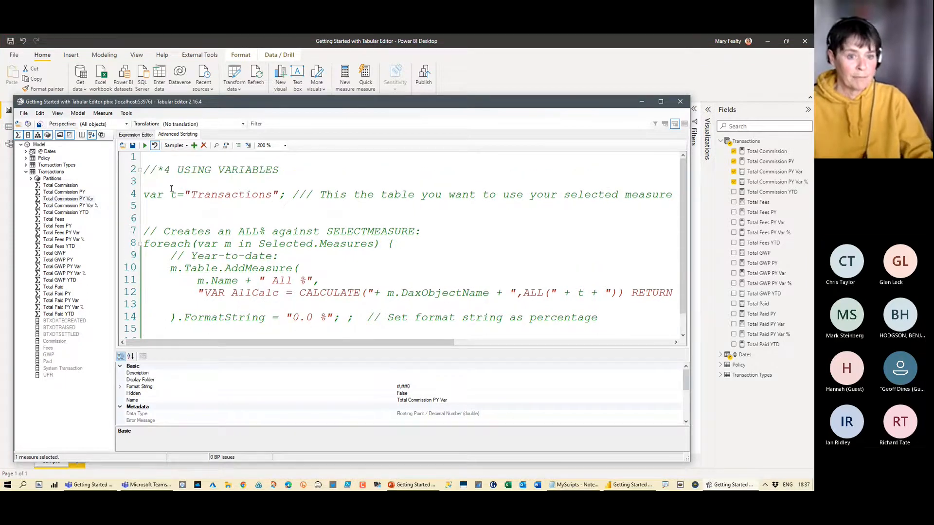
{"action": "left_click", "coordinate": [72, 187]}
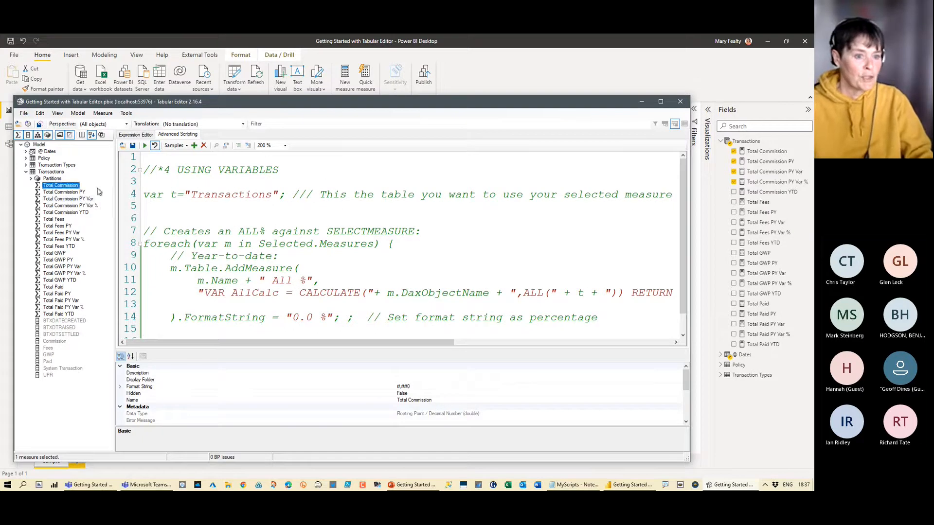
{"action": "left_click", "coordinate": [57, 220], "text": "ctrl"}
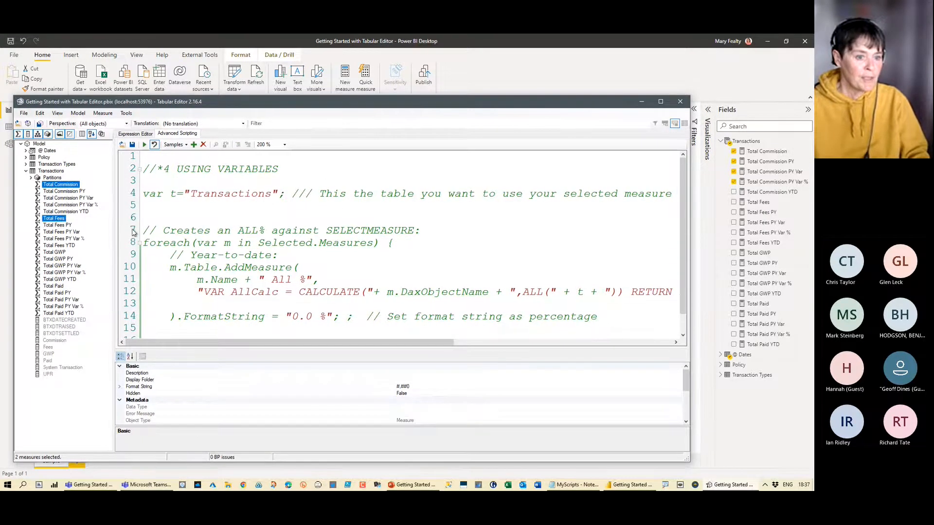
{"action": "left_click", "coordinate": [57, 253], "text": "ctrl"}
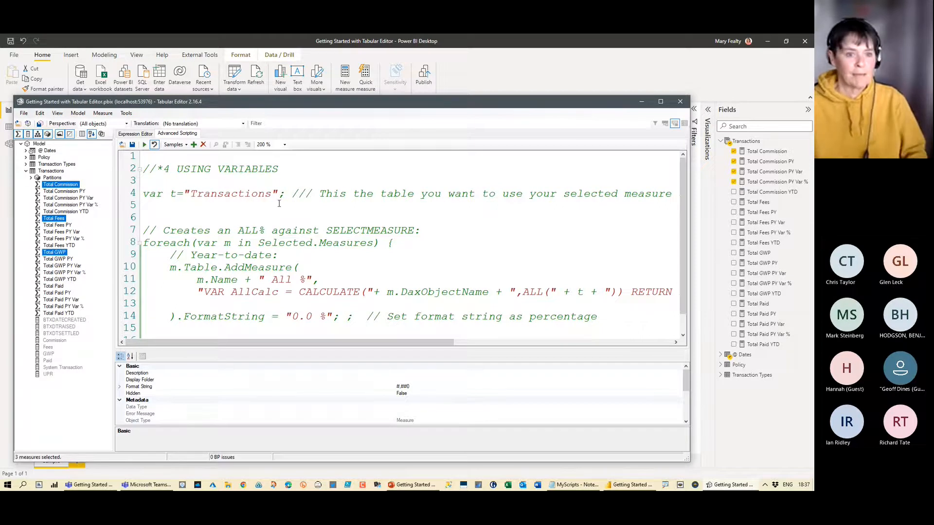
{"action": "left_click", "coordinate": [144, 145]}
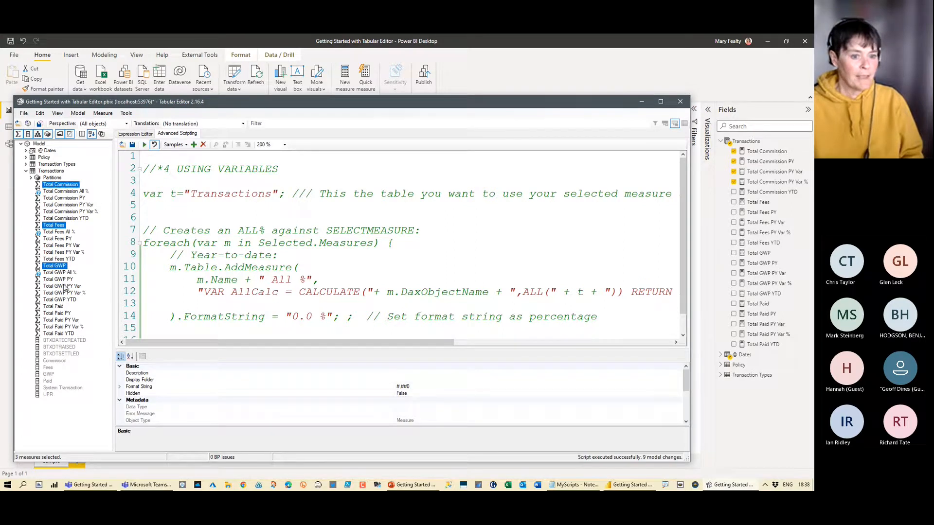
Undo the last two text edits in the script editor
{"action": "left_click", "coordinate": [156, 171]}
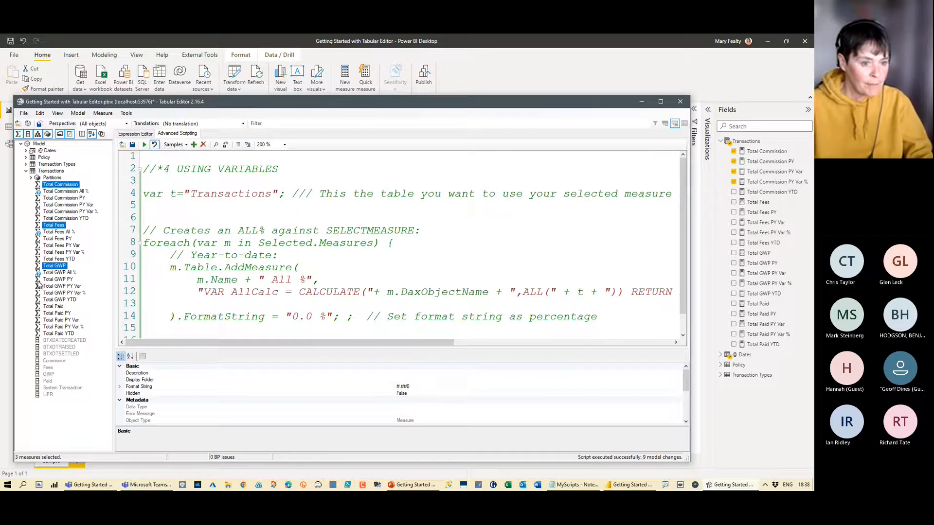
{"action": "scroll", "coordinate": [157, 152], "scroll_direction": "down", "scroll_amount": 1}
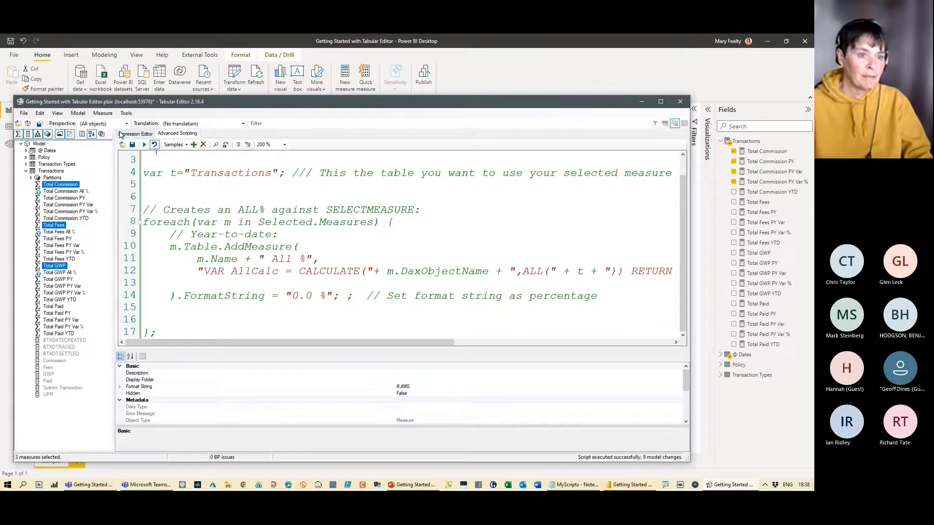
{"action": "left_click", "coordinate": [39, 114]}
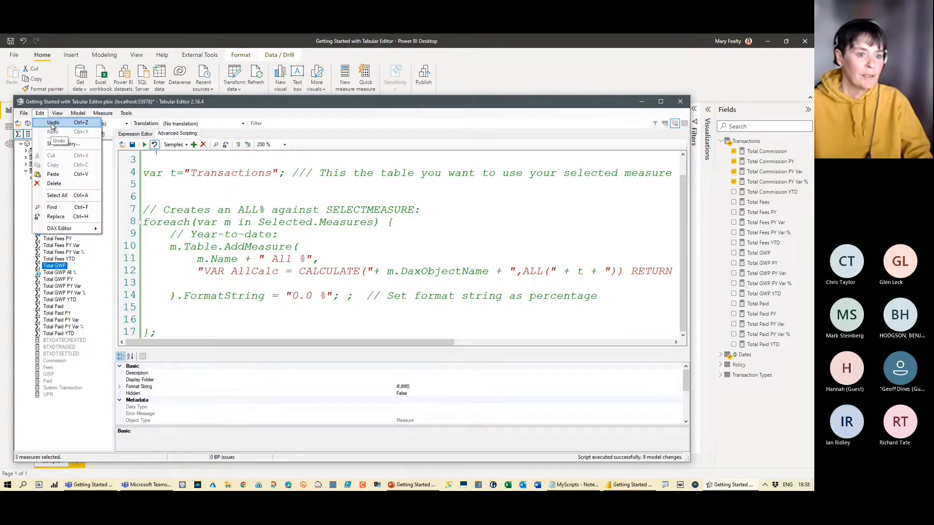
{"action": "left_click", "coordinate": [57, 142]}
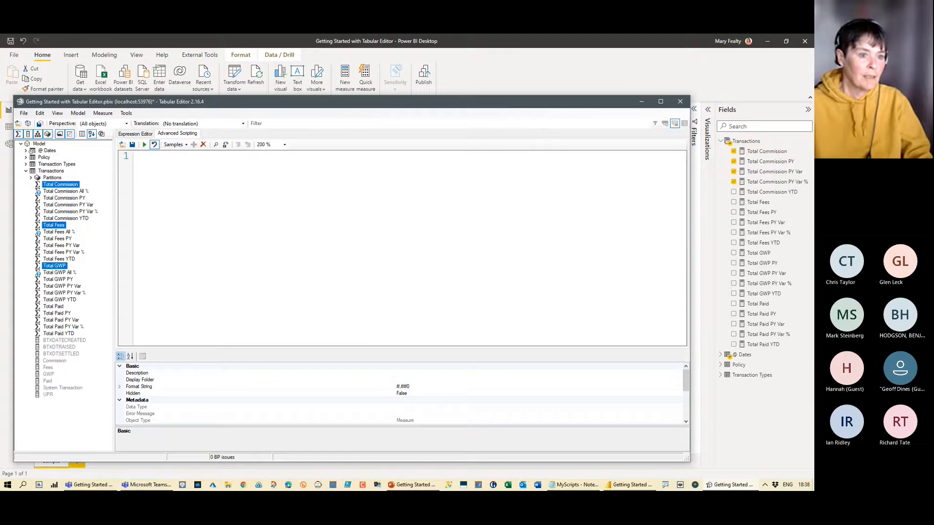
{"action": "left_click", "coordinate": [40, 114]}
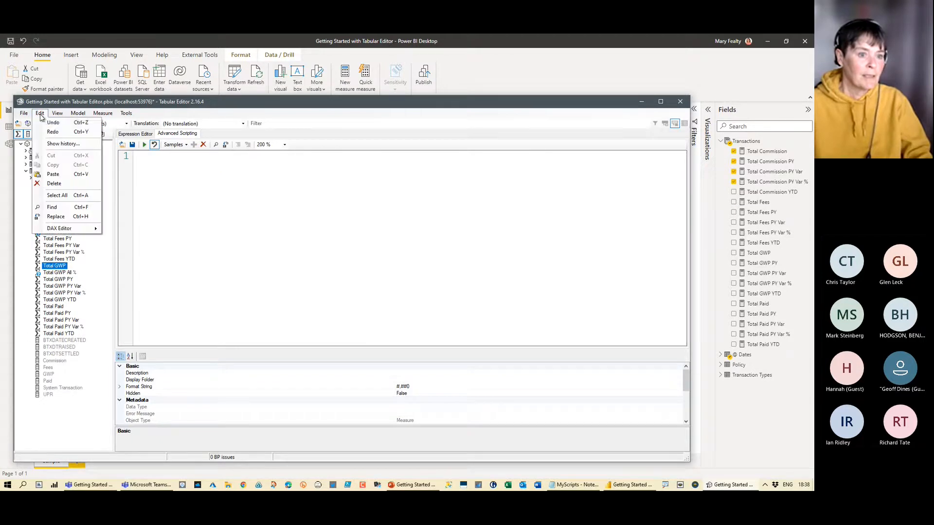
{"action": "left_click", "coordinate": [53, 122]}
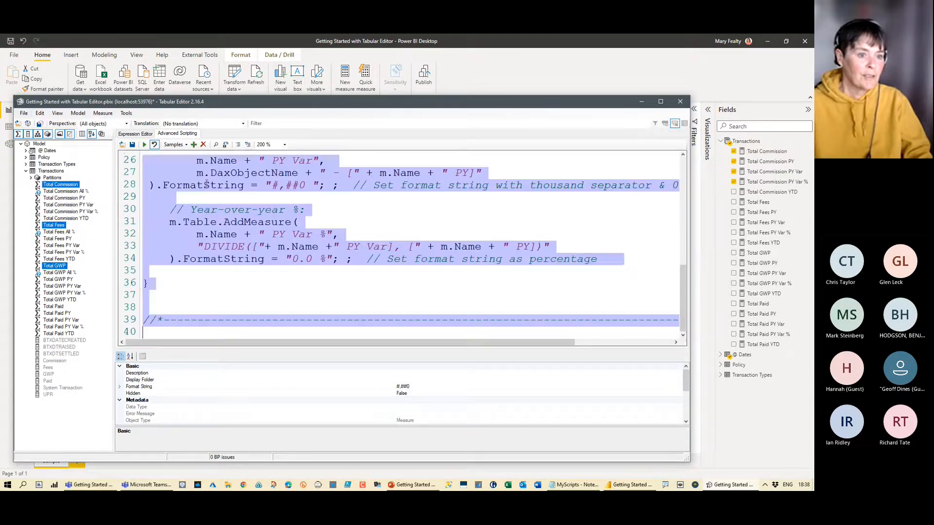
Select the Transactions table and undo the script run that added the All % measures
{"action": "left_click", "coordinate": [49, 171]}
{"action": "left_click", "coordinate": [38, 115]}
{"action": "left_click", "coordinate": [58, 125]}
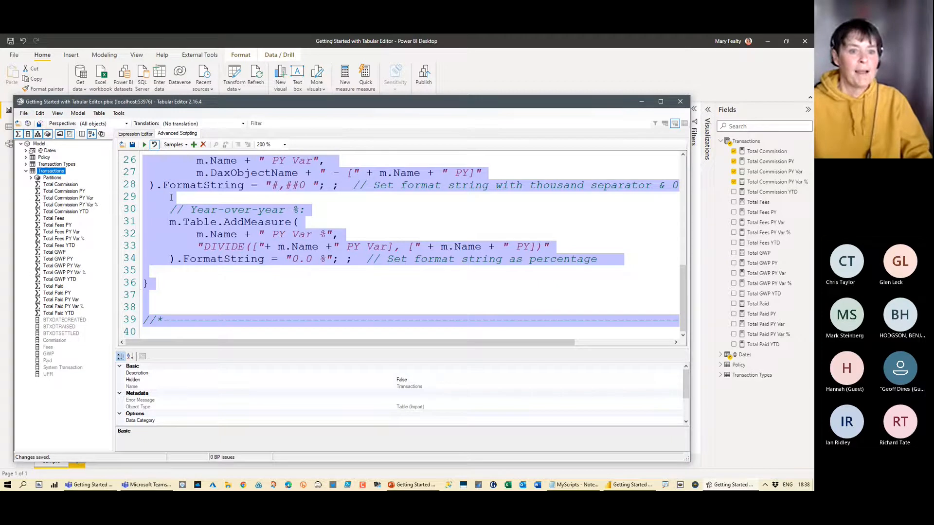
Review the beginning of the script that adds time intelligence measures to every selected measure
{"action": "left_click", "coordinate": [354, 223]}
{"action": "scroll", "coordinate": [355, 230], "scroll_direction": "up", "scroll_amount": 3}
{"action": "scroll", "coordinate": [355, 230], "scroll_direction": "up", "scroll_amount": 5}
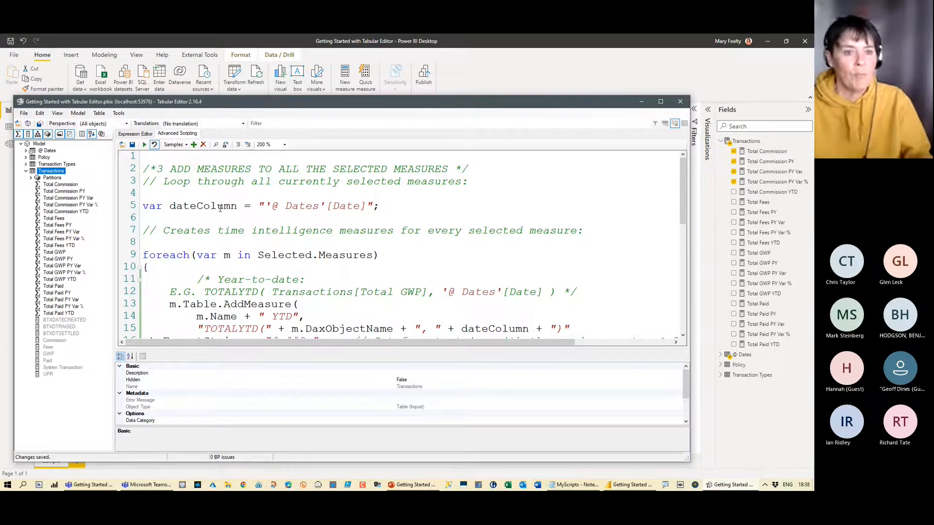
{"action": "left_click", "coordinate": [489, 181]}
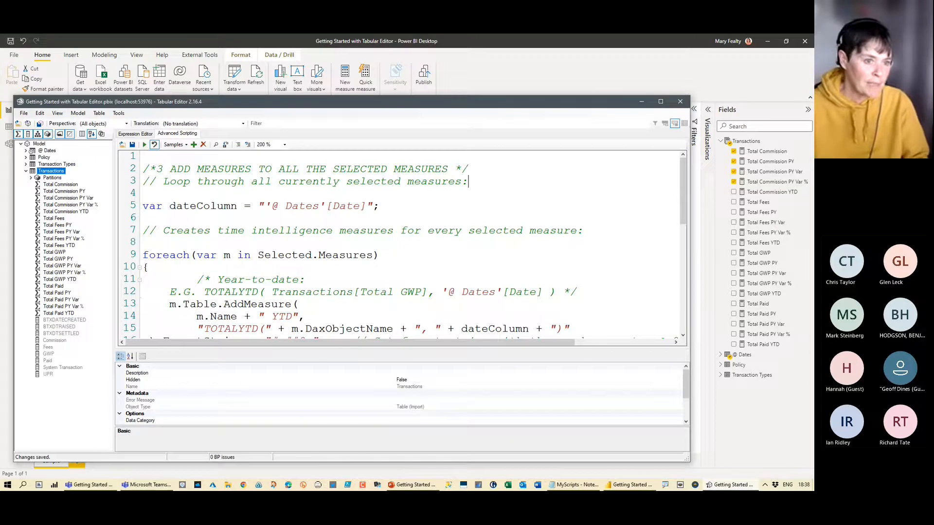
{"action": "left_click", "coordinate": [40, 114]}
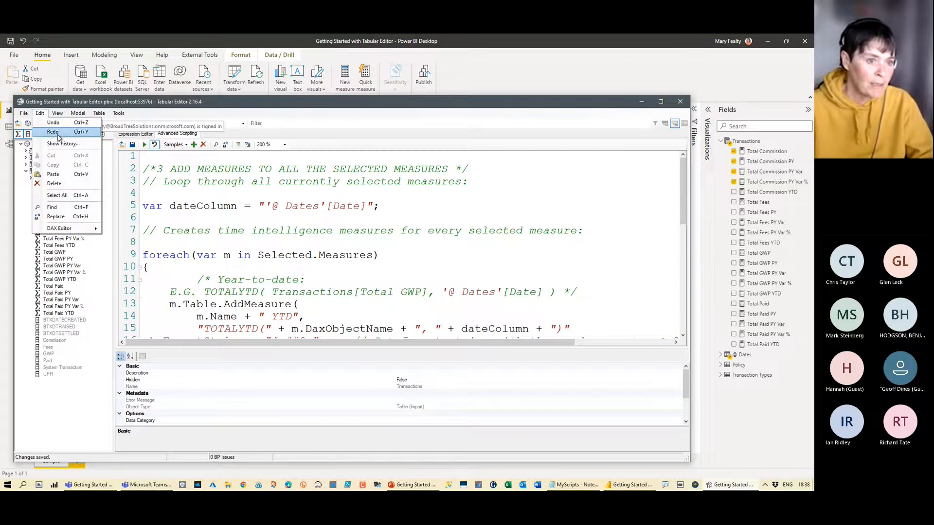
{"action": "left_click", "coordinate": [317, 218]}
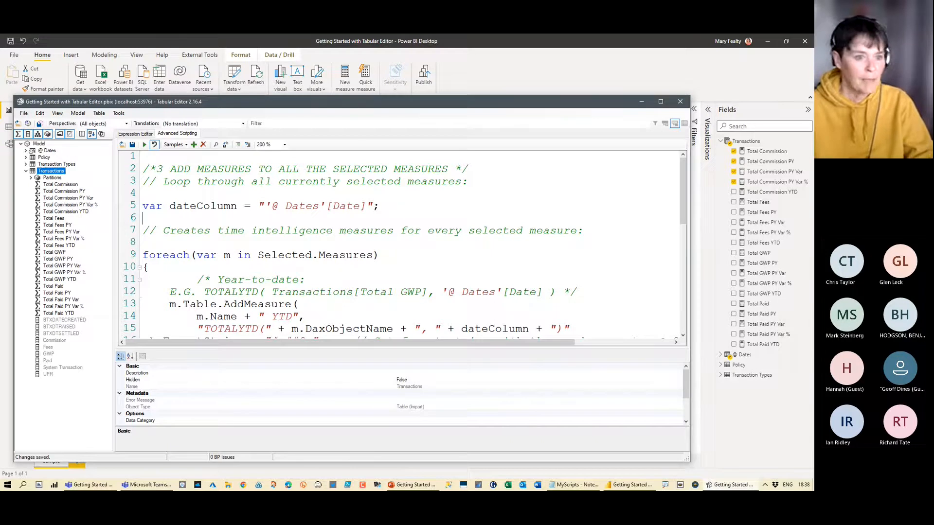
Select the Transactions table and redo the script run that adds the All % measures
{"action": "left_click", "coordinate": [61, 184]}
{"action": "left_click", "coordinate": [57, 165]}
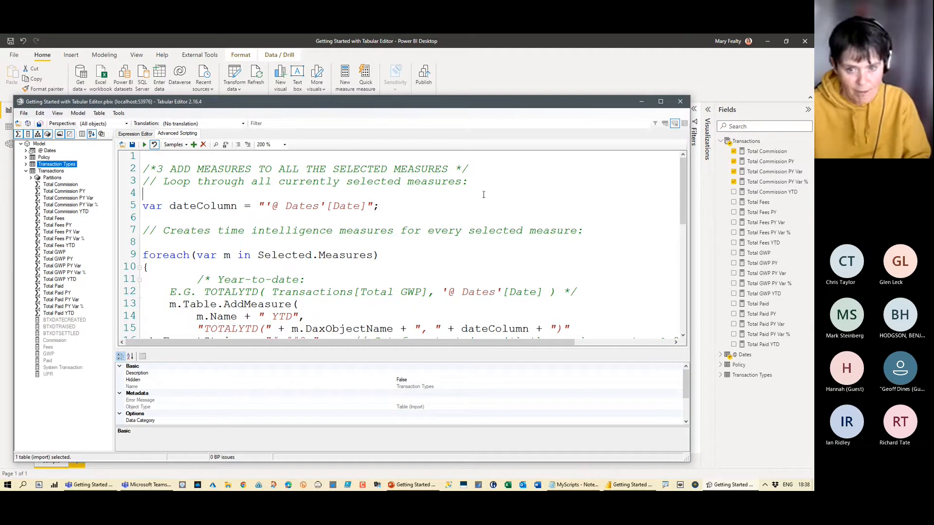
{"action": "left_click", "coordinate": [54, 172]}
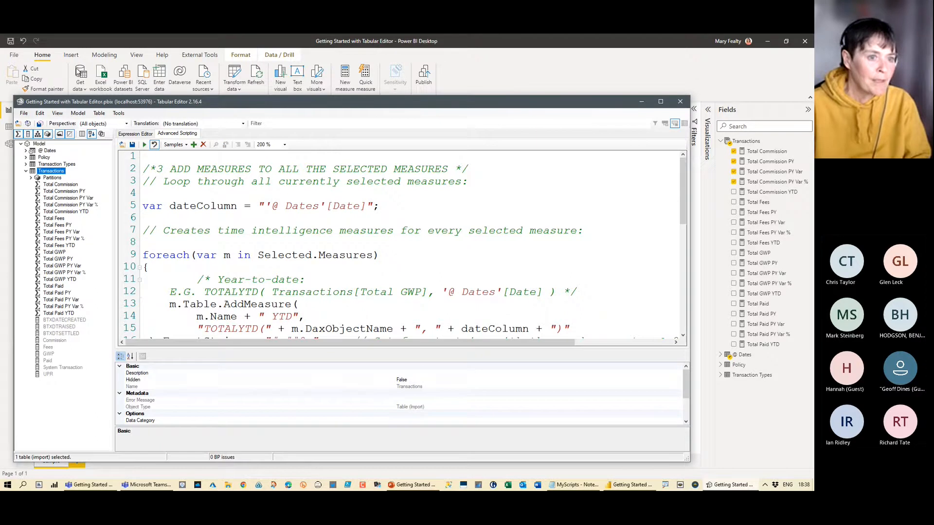
{"action": "left_click", "coordinate": [40, 114]}
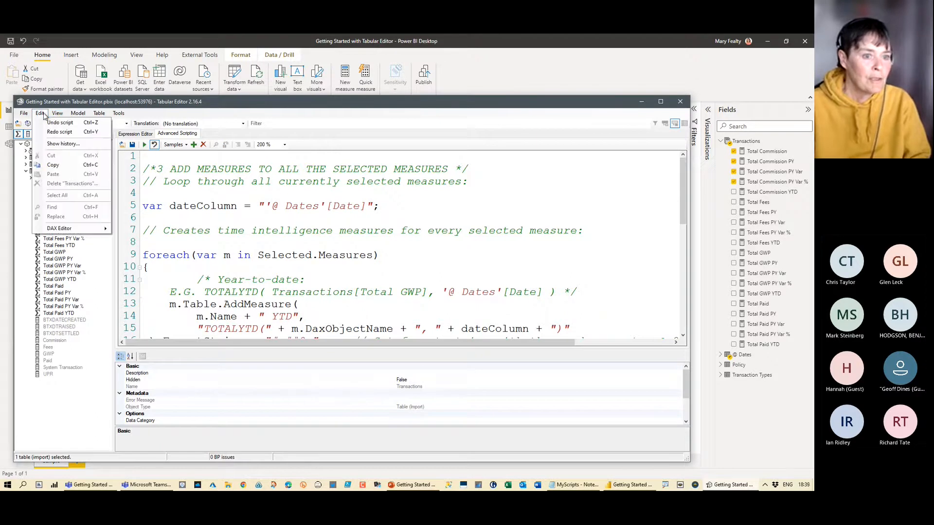
{"action": "left_click", "coordinate": [69, 133]}
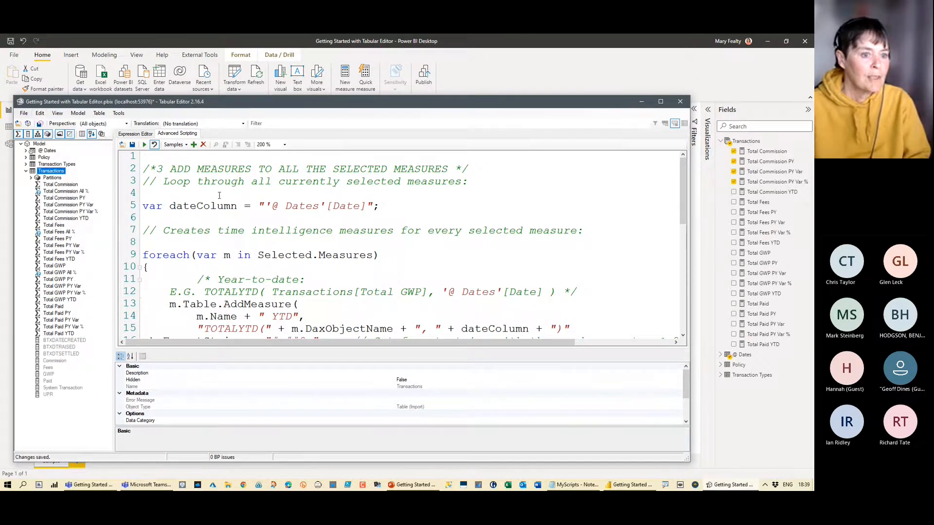
Undo the last text edit in the script editor, starting from the Total Commission All % measure, and select Total GWP All %
{"action": "left_click", "coordinate": [69, 191]}
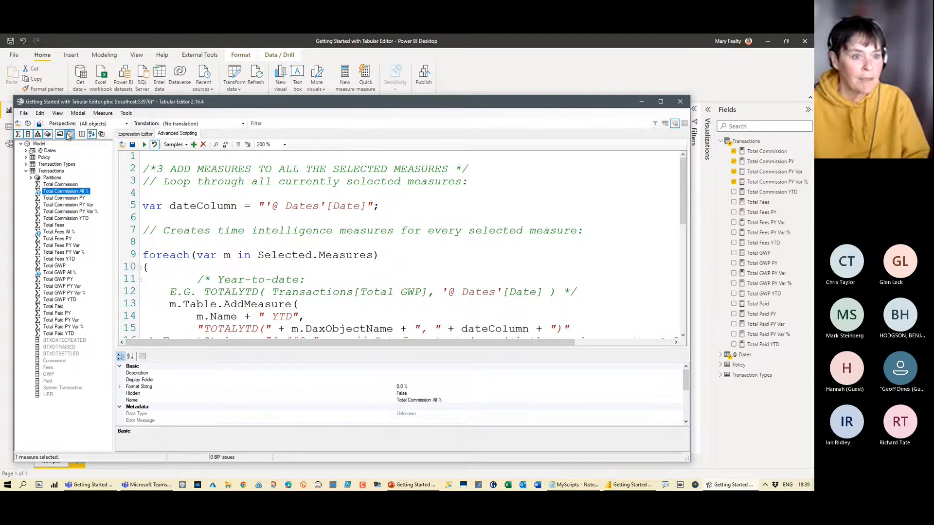
{"action": "left_click", "coordinate": [42, 116]}
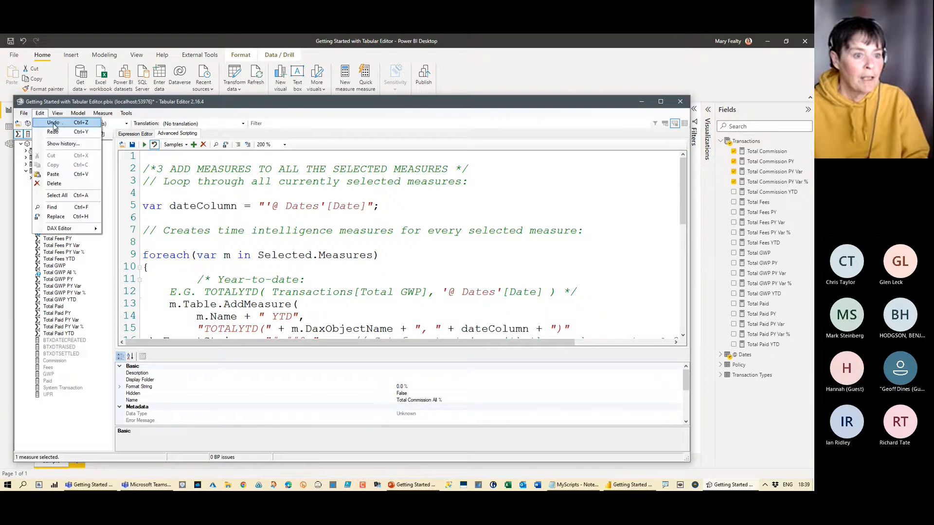
{"action": "left_click", "coordinate": [61, 126]}
{"action": "left_click", "coordinate": [59, 272]}
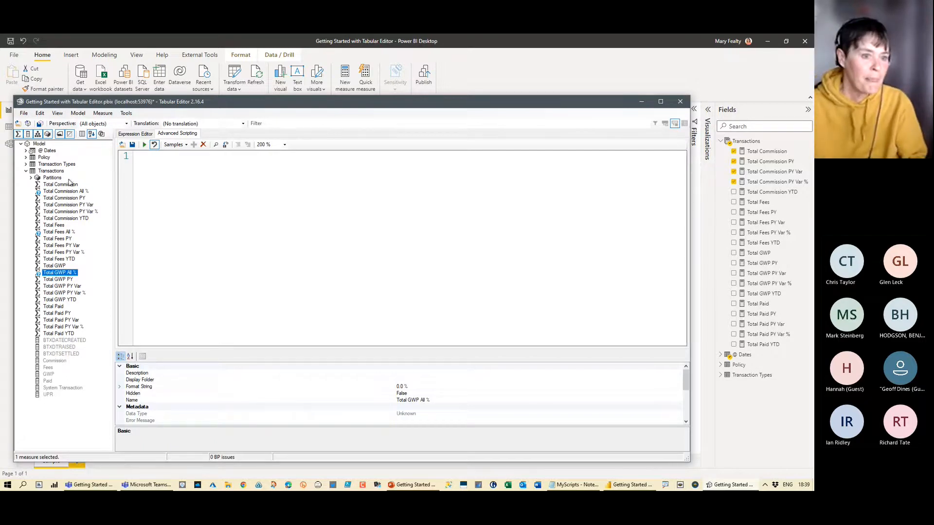
With the Transactions table selected, undo the script run that added the All % measures and save the model changes
{"action": "left_click", "coordinate": [51, 171]}
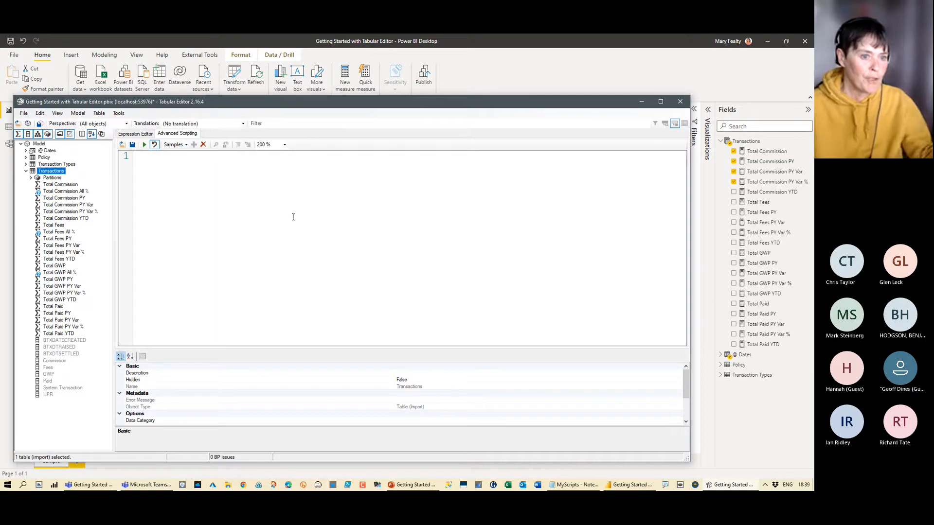
{"action": "left_click", "coordinate": [39, 113]}
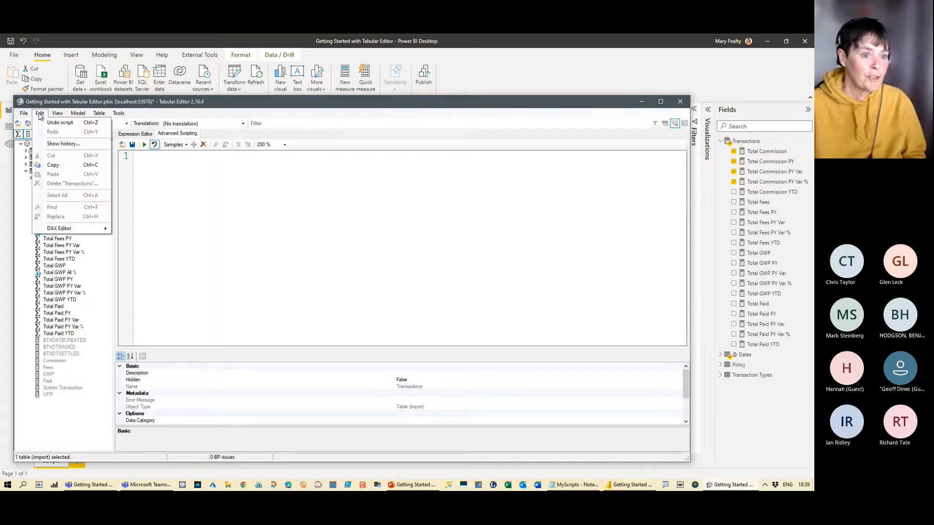
{"action": "left_click", "coordinate": [61, 124]}
{"action": "key", "text": "ctrl+s"}
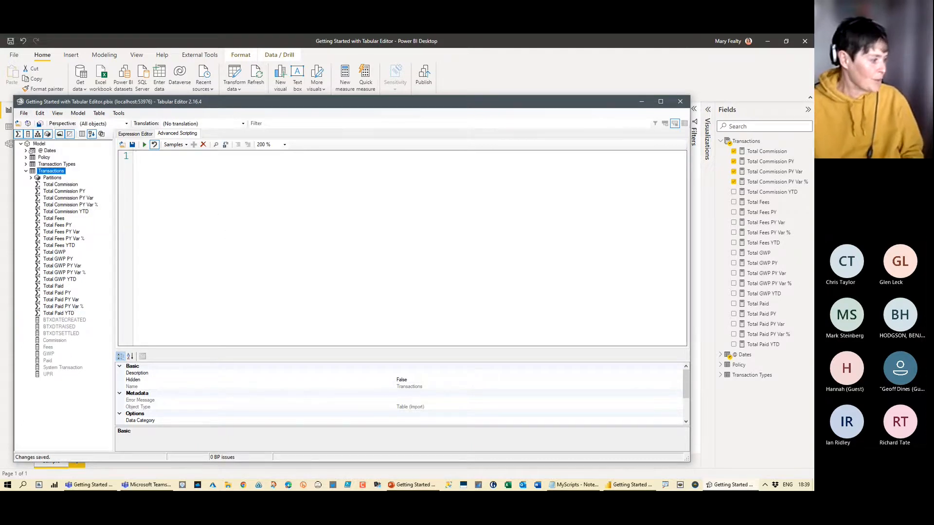
Copy the "*4 USING VARIABLES" script from the MyScripts notes into Tabular Editor's empty script editor
{"action": "key", "text": "alt+Tab"}
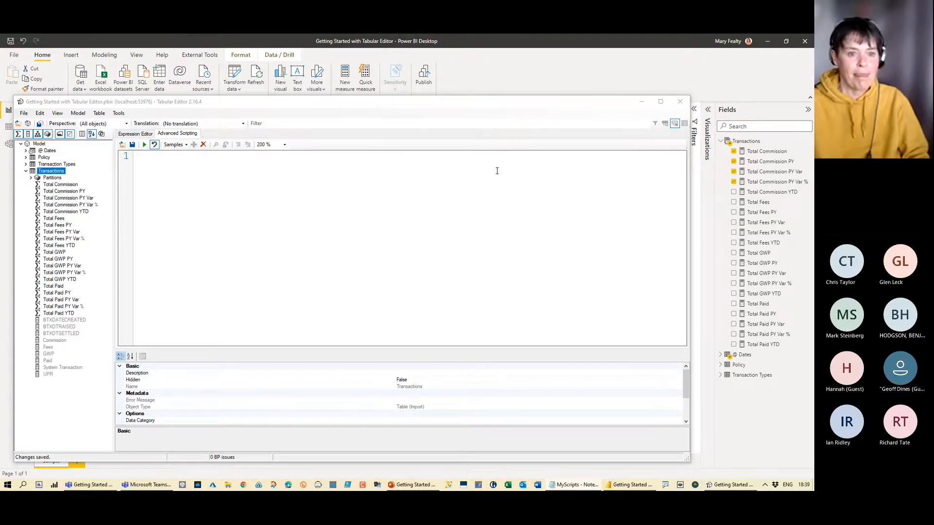
{"action": "left_click", "coordinate": [194, 182]}
{"action": "key", "text": "ctrl+v"}
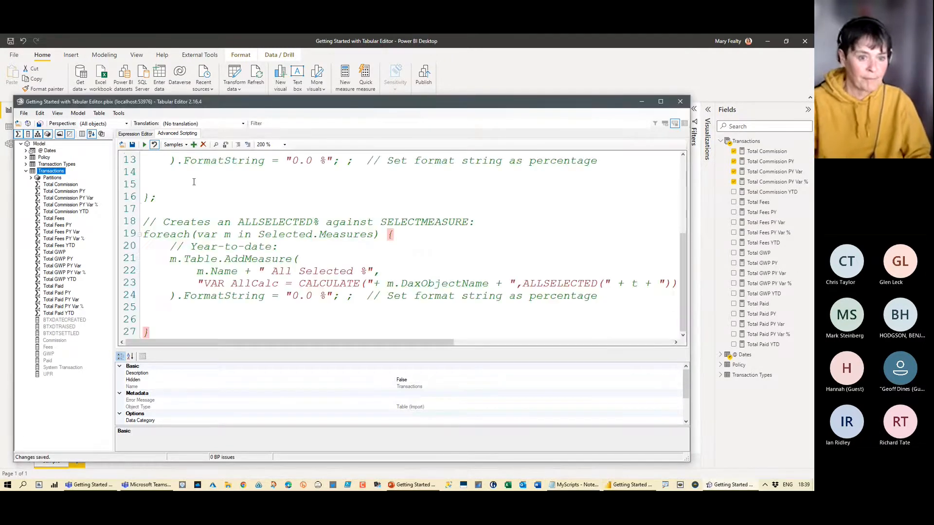
Run the script on the Total Commission, Total Fees and Total GWP measures to add All % and All Selected % measures
{"action": "left_click", "coordinate": [69, 185]}
{"action": "left_click", "coordinate": [52, 220], "text": "ctrl"}
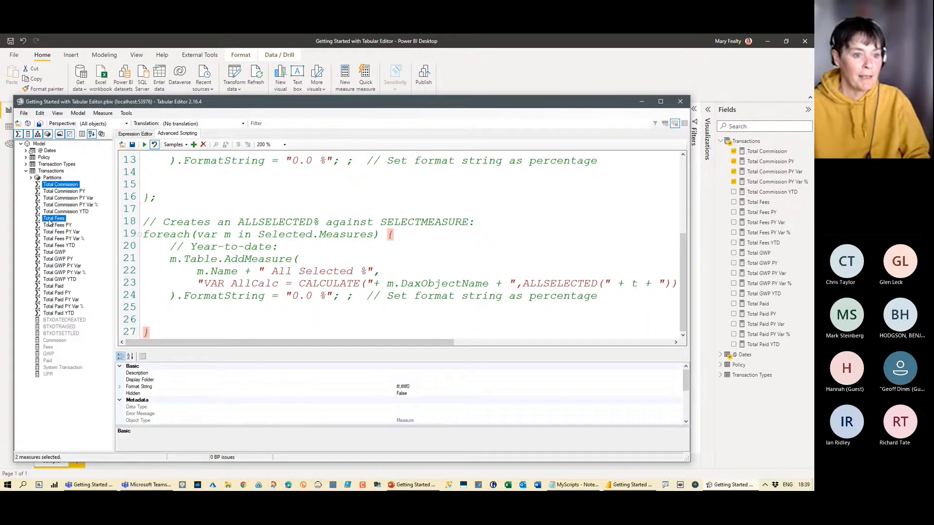
{"action": "left_click", "coordinate": [56, 253], "text": "ctrl"}
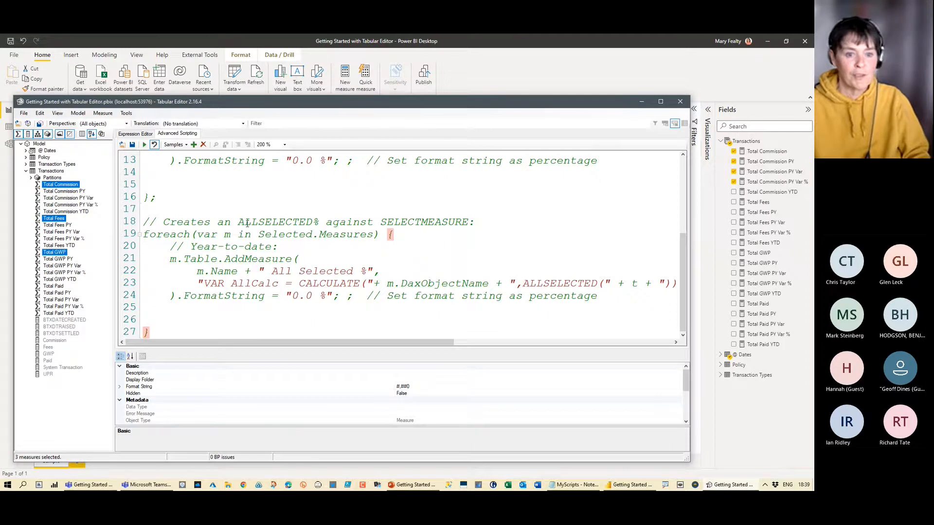
{"action": "scroll", "coordinate": [235, 160], "scroll_direction": "up", "scroll_amount": 4}
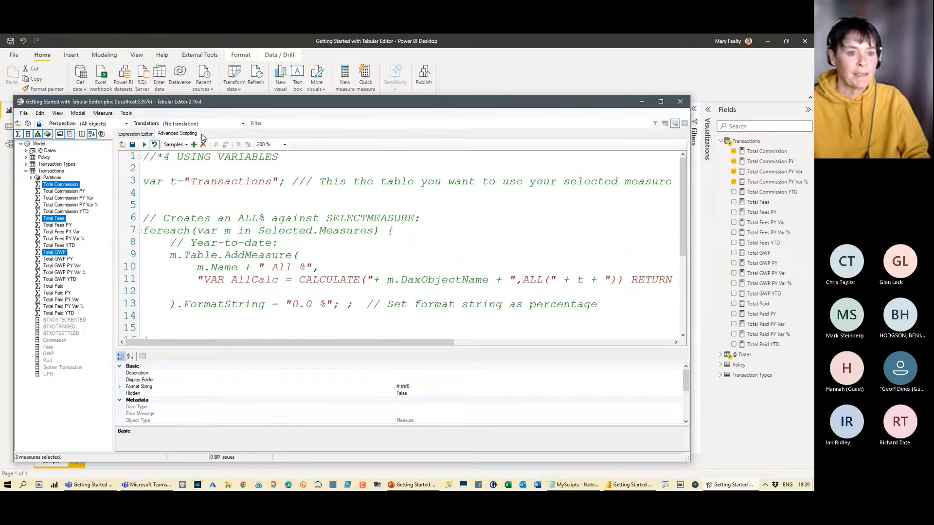
{"action": "left_click", "coordinate": [144, 146]}
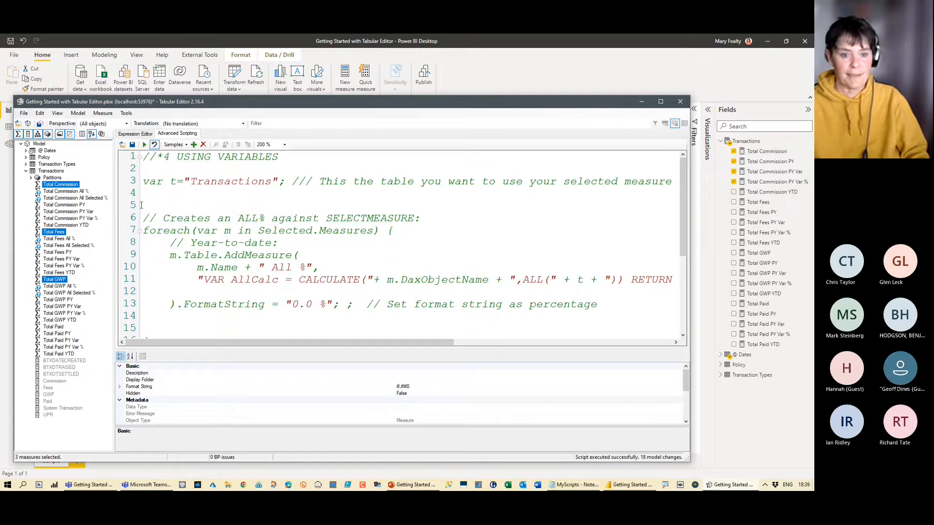
Examine the DAX expressions of the Total Fees All % and Total Fees All Selected % measures
{"action": "left_click", "coordinate": [64, 239]}
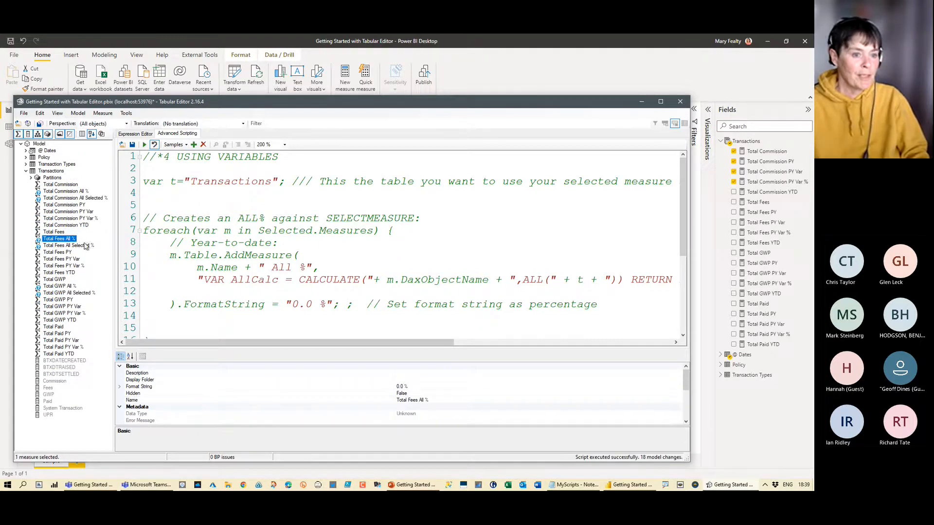
{"action": "left_click", "coordinate": [136, 134]}
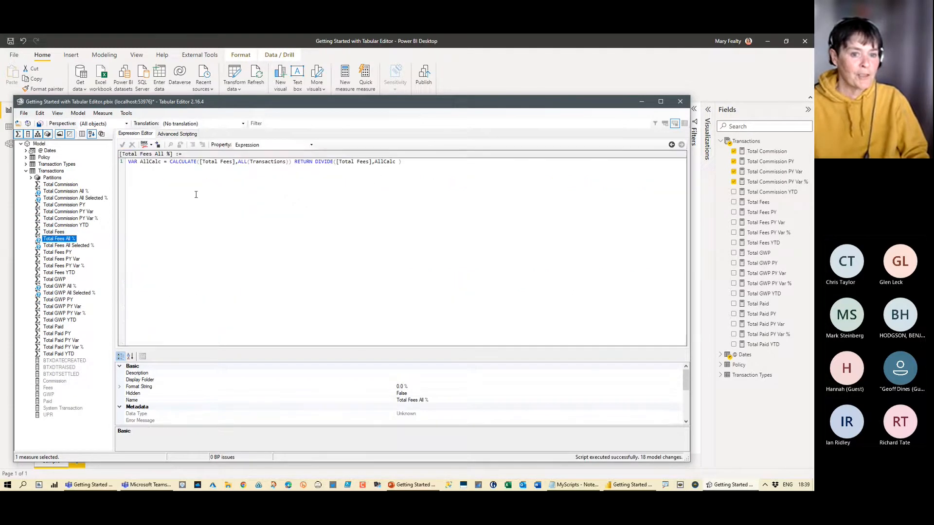
{"action": "left_click", "coordinate": [62, 246]}
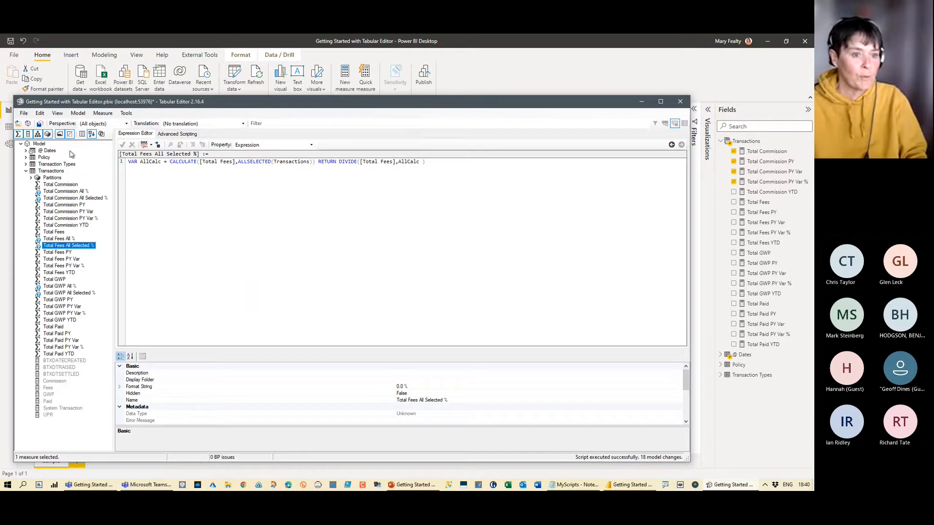
Select the Transactions table, return to the script, and save the model changes to the connected Power BI file
{"action": "left_click", "coordinate": [54, 172]}
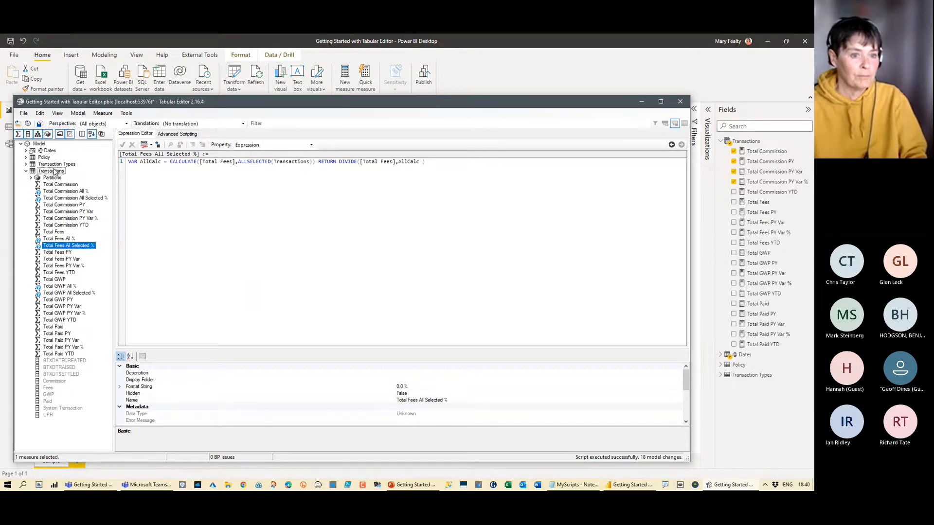
{"action": "left_click", "coordinate": [183, 135]}
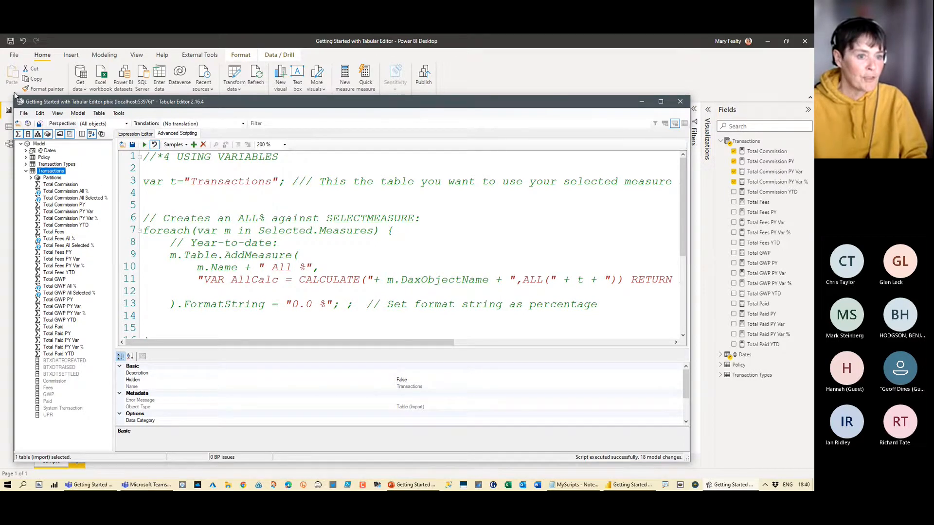
{"action": "left_click", "coordinate": [40, 125]}
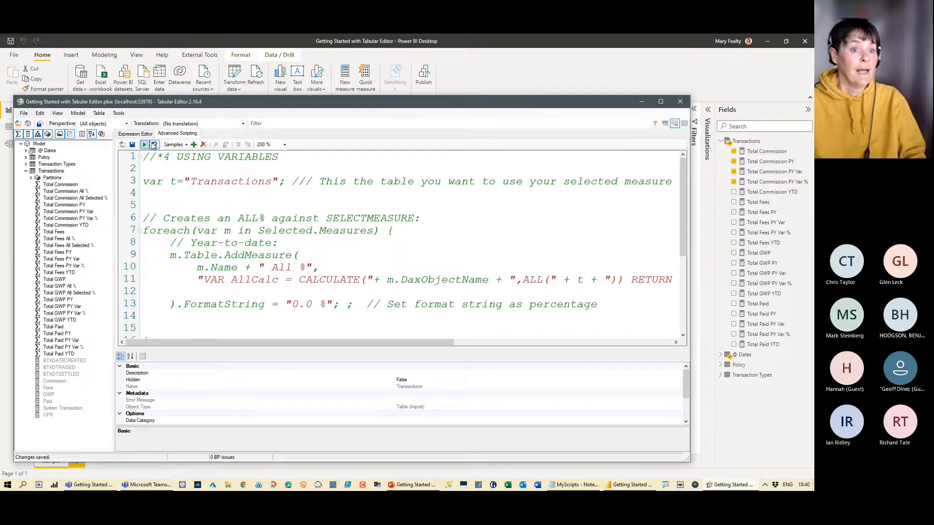
{"action": "left_click", "coordinate": [193, 145]}
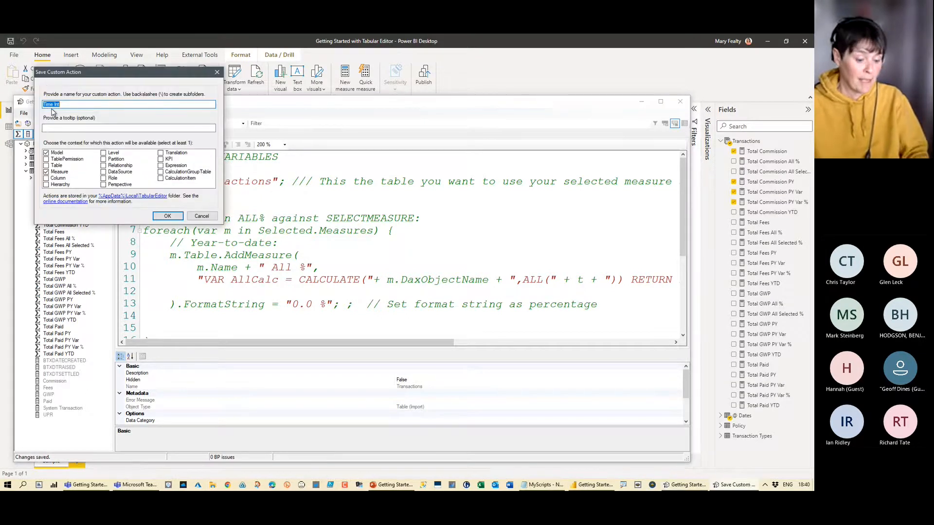
{"action": "type", "text": "aDSD"}
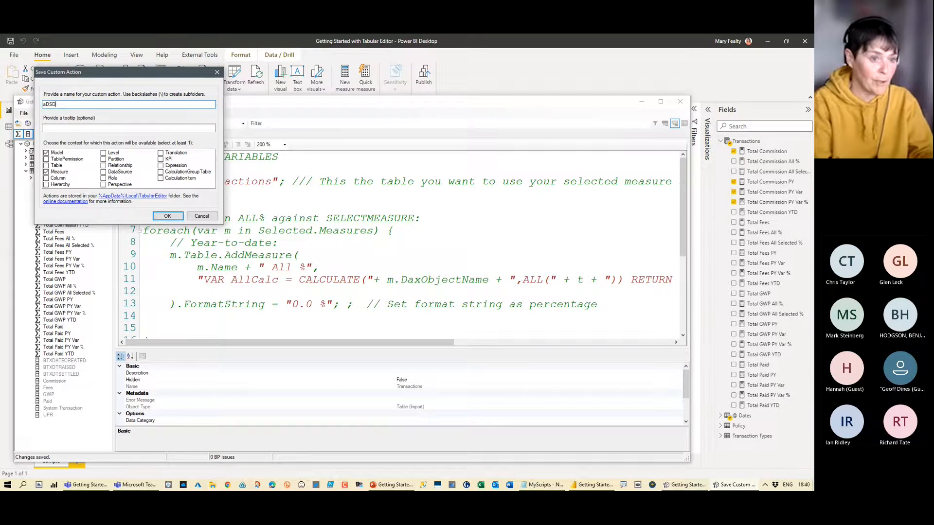
{"action": "left_click", "coordinate": [208, 219]}
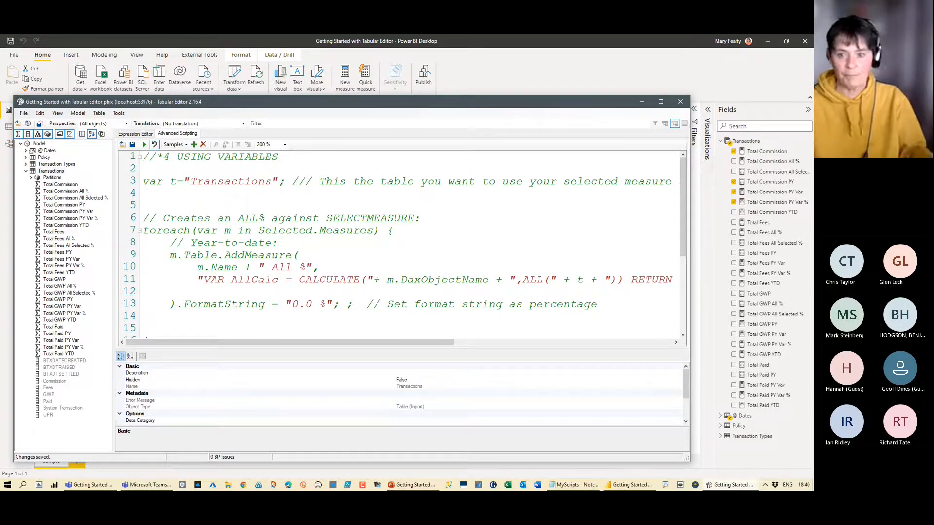
{"action": "key", "text": "alt+Tab"}
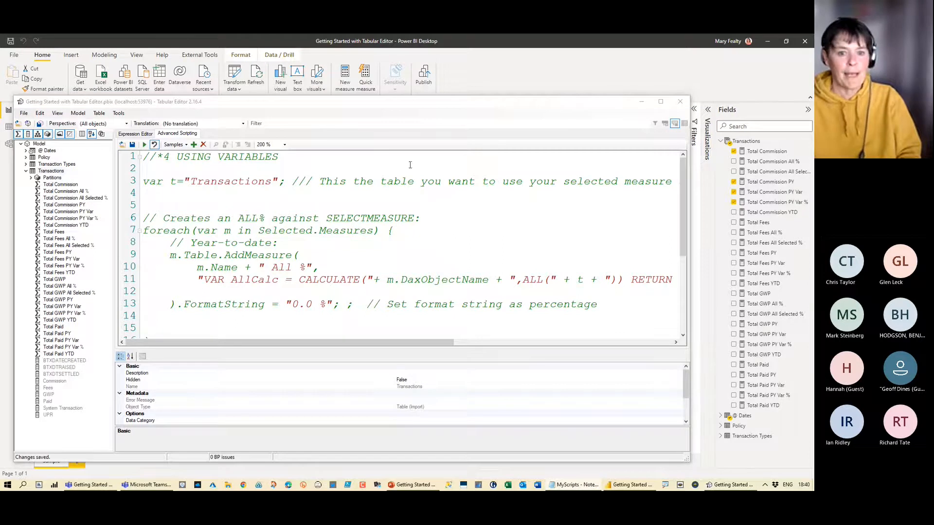
{"action": "left_click", "coordinate": [353, 184]}
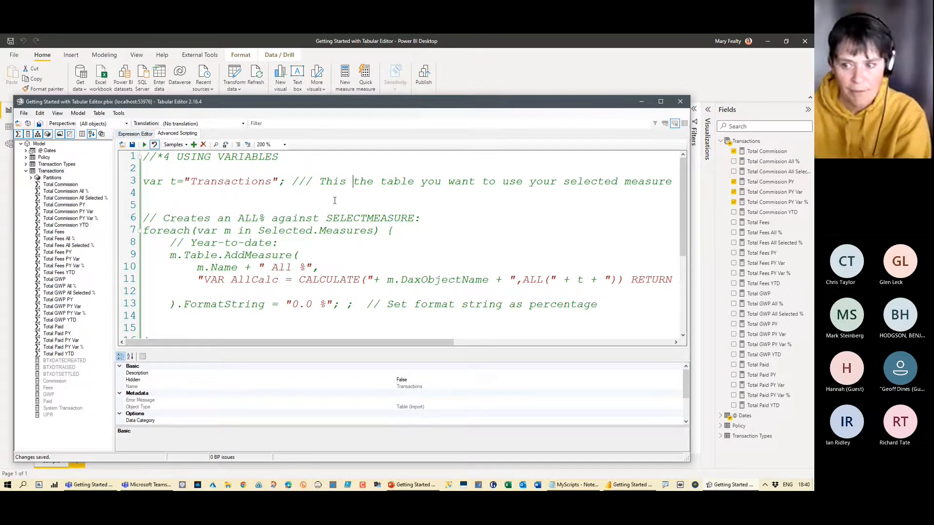
{"action": "left_click", "coordinate": [136, 134]}
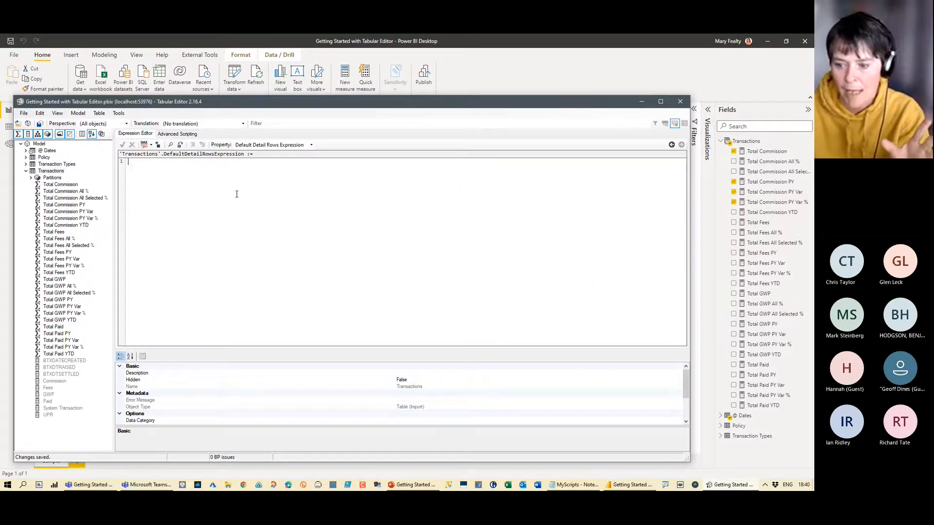
Switch to Power BI Desktop and review the monthly commission table on the Sample page
{"action": "left_click", "coordinate": [627, 486]}
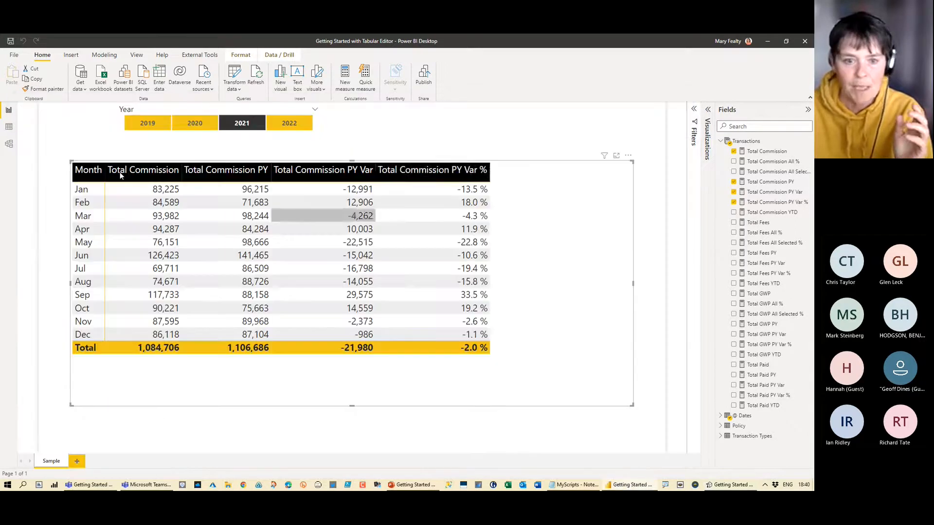
{"action": "left_click", "coordinate": [460, 132]}
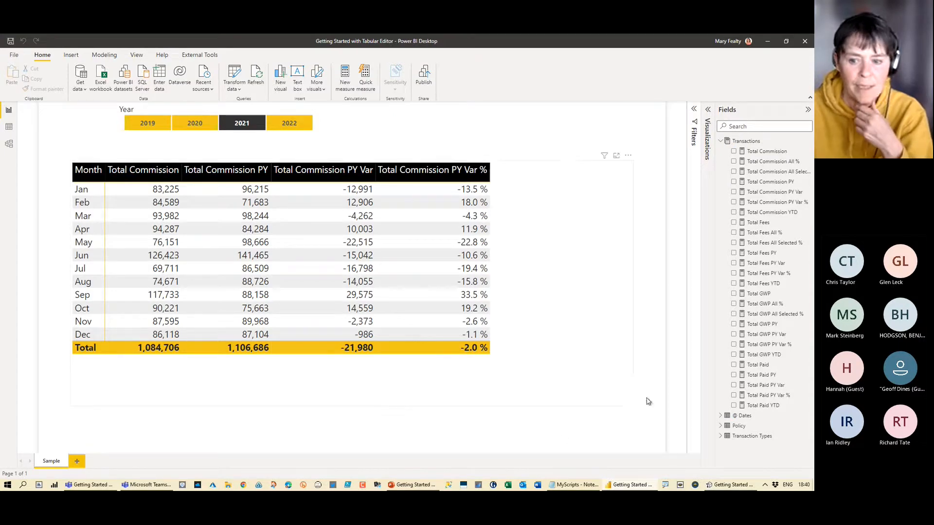
{"action": "left_click", "coordinate": [623, 406]}
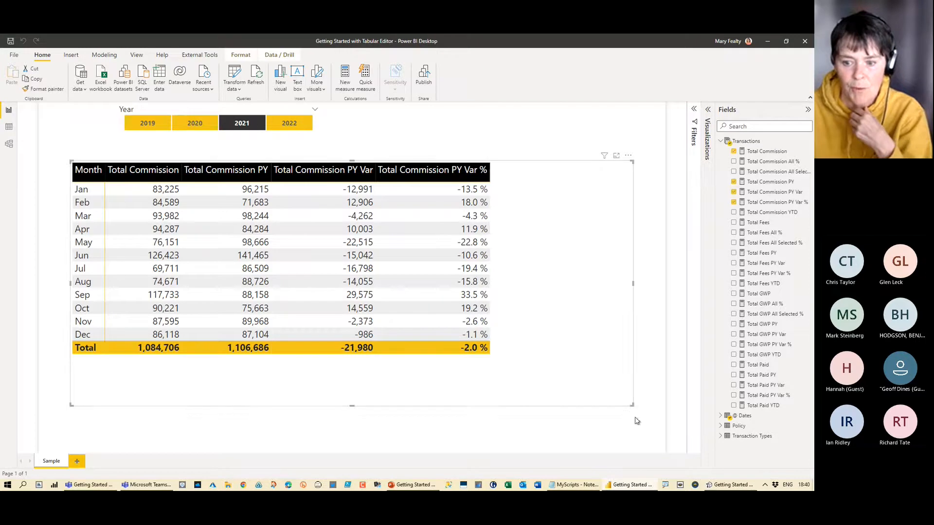
{"action": "left_click", "coordinate": [602, 432]}
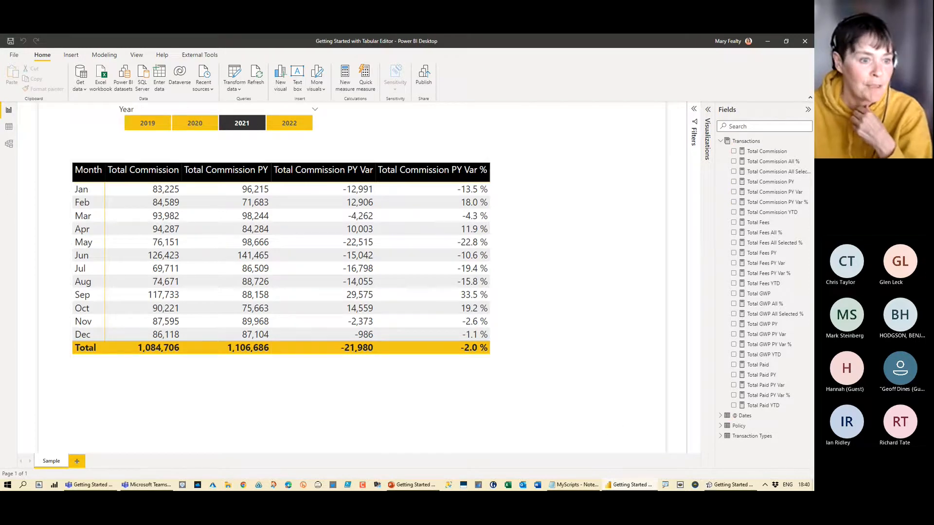
Examine the relationships between the @ Dates and Transactions tables in the model diagram, enlarged enough to read
{"action": "left_click", "coordinate": [9, 146]}
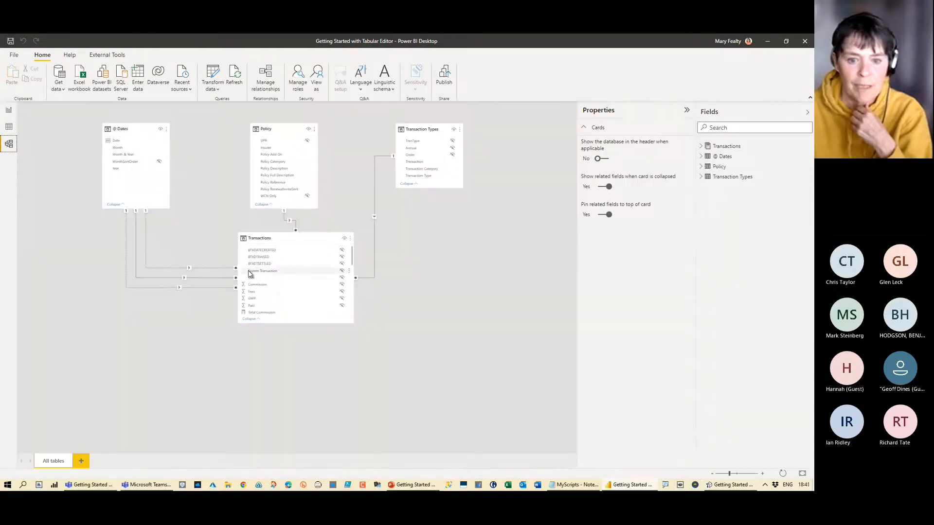
{"action": "left_click", "coordinate": [752, 474]}
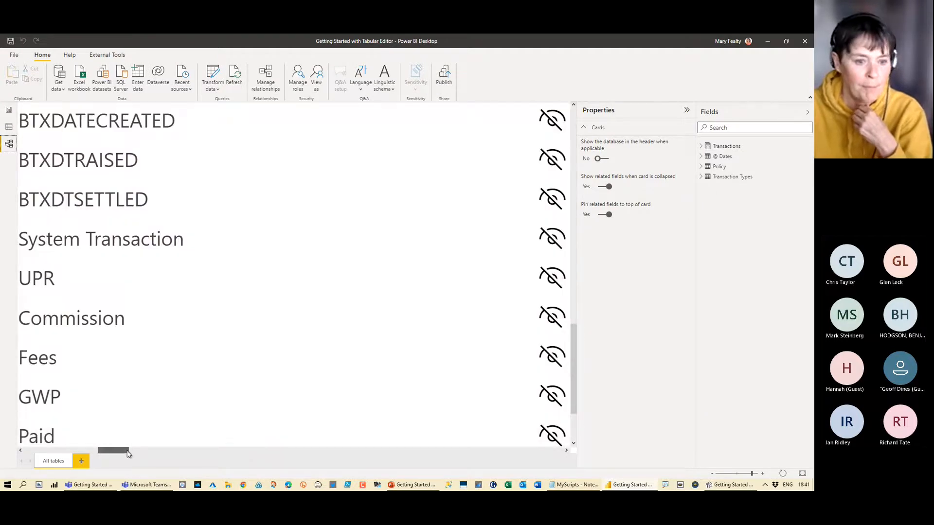
{"action": "left_click_drag", "start_coordinate": [127, 450], "coordinate": [81, 451]}
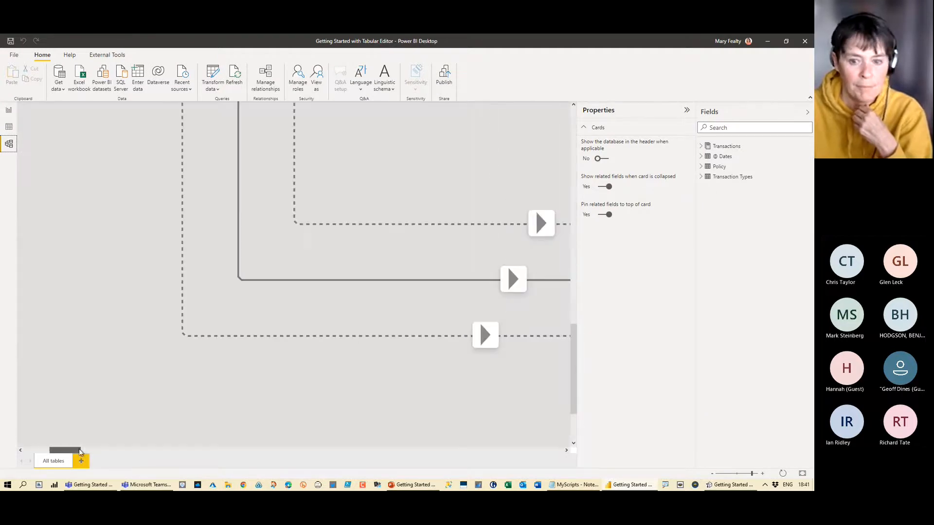
{"action": "left_click", "coordinate": [743, 474]}
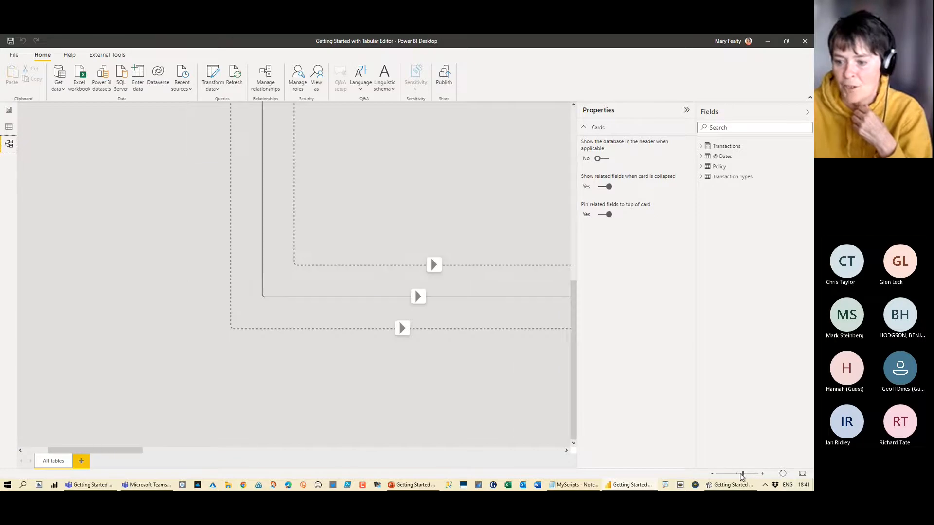
{"action": "left_click", "coordinate": [740, 474]}
{"action": "left_click_drag", "start_coordinate": [181, 451], "coordinate": [133, 439]}
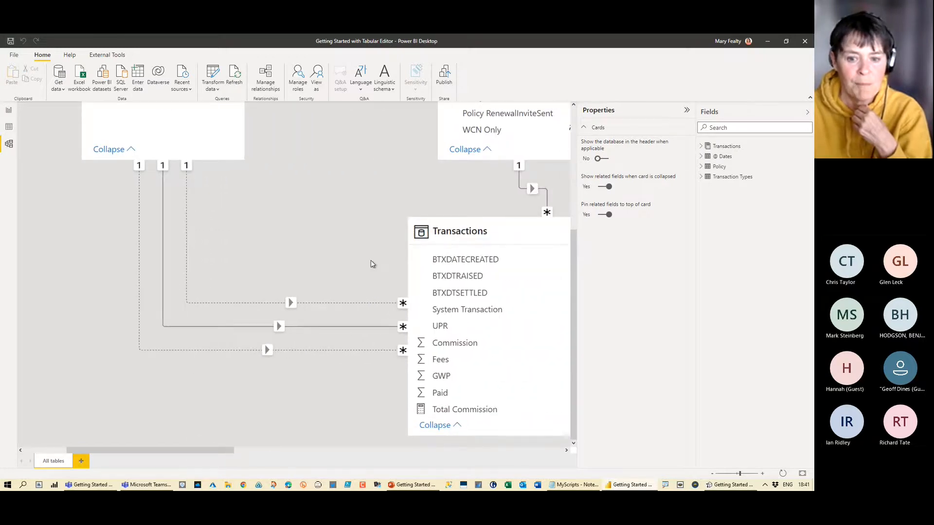
{"action": "scroll", "coordinate": [371, 263], "scroll_direction": "up", "scroll_amount": 1}
{"action": "scroll", "coordinate": [367, 253], "scroll_direction": "up", "scroll_amount": 3}
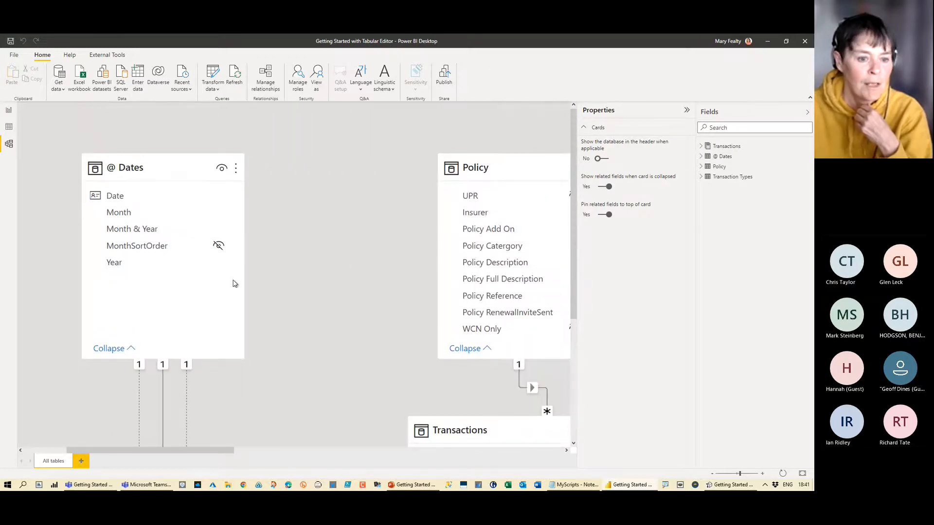
{"action": "scroll", "coordinate": [234, 284], "scroll_direction": "down", "scroll_amount": 2}
Review the relationships from Transactions BTXDATECREATED, BTXDTRAISED and BTXDTSETTLED to @ Dates in the relationship manager, then close it
{"action": "left_click", "coordinate": [265, 78]}
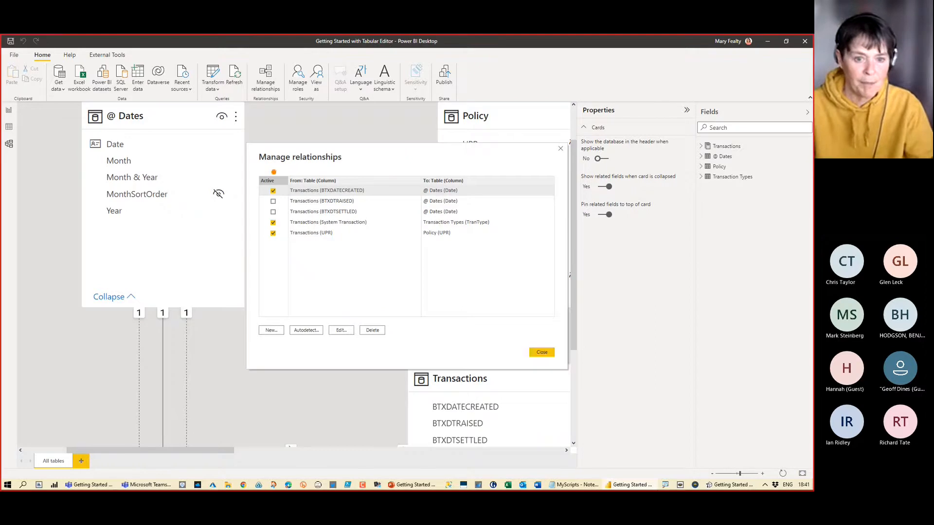
{"action": "mouse_move", "coordinate": [258, 165]}
{"action": "left_mouse_down"}
{"action": "mouse_move", "coordinate": [448, 222]}
{"action": "mouse_move", "coordinate": [521, 223]}
{"action": "left_mouse_up"}
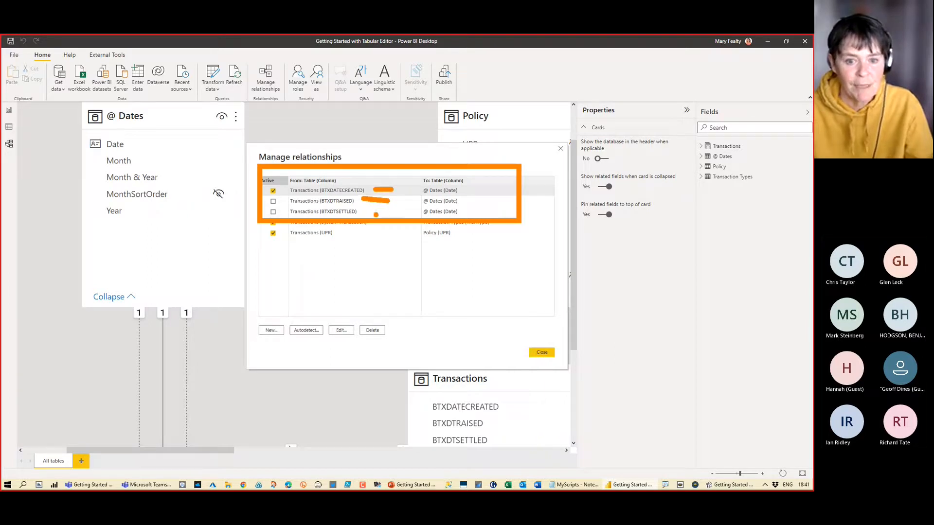
{"action": "left_click_drag", "start_coordinate": [390, 211], "coordinate": [370, 210]}
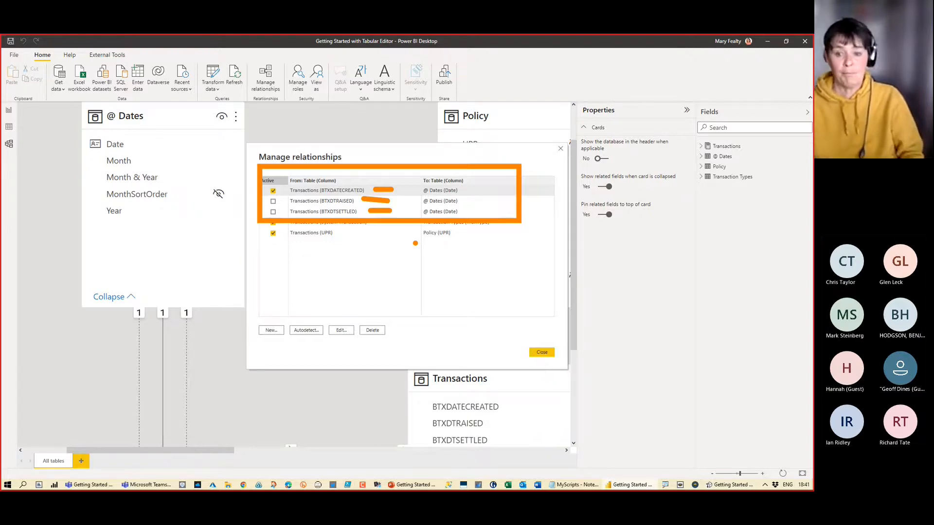
{"action": "left_click", "coordinate": [542, 353]}
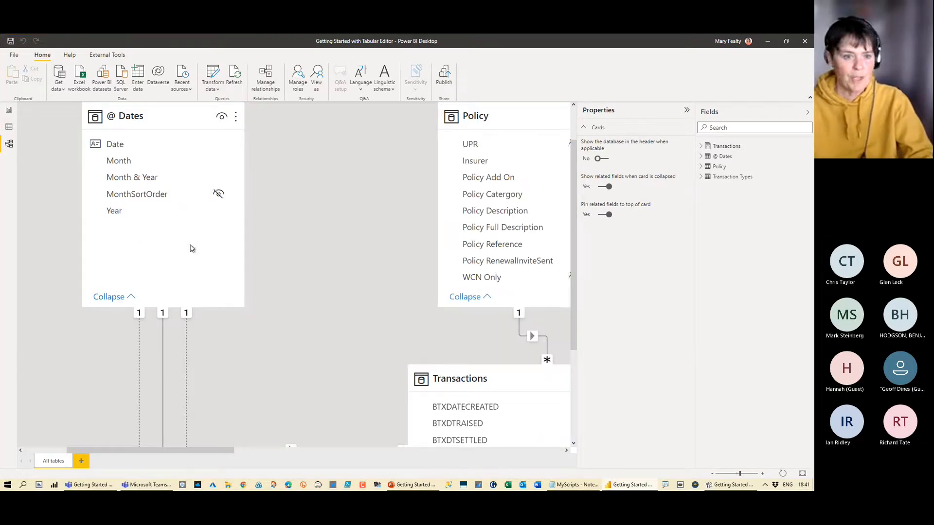
Return to the report page, switch to Tabular Editor, and collapse the Transactions table in the model tree
{"action": "left_click", "coordinate": [9, 112]}
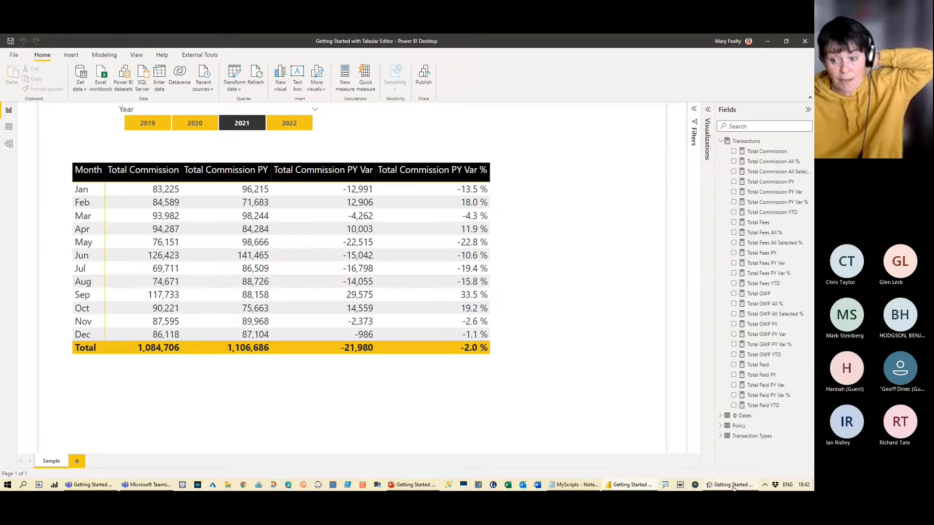
{"action": "left_click", "coordinate": [730, 452]}
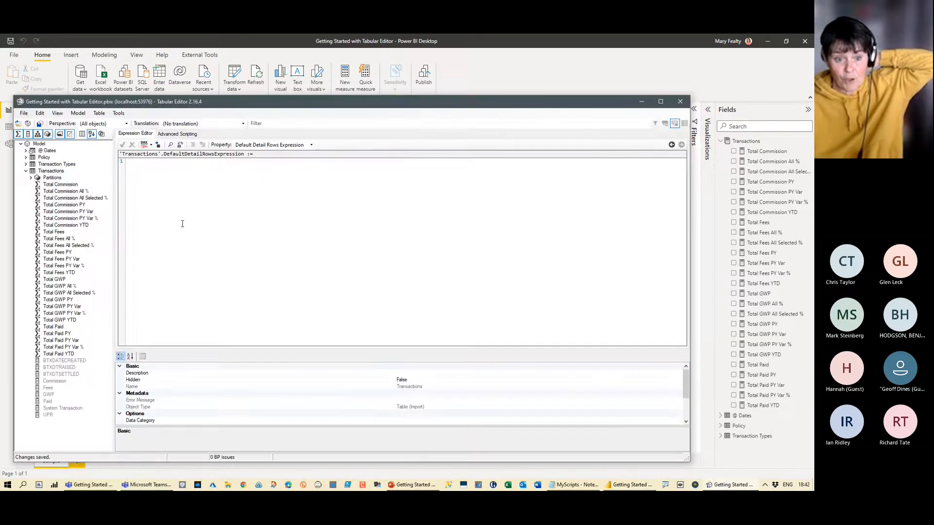
{"action": "left_click", "coordinate": [26, 171]}
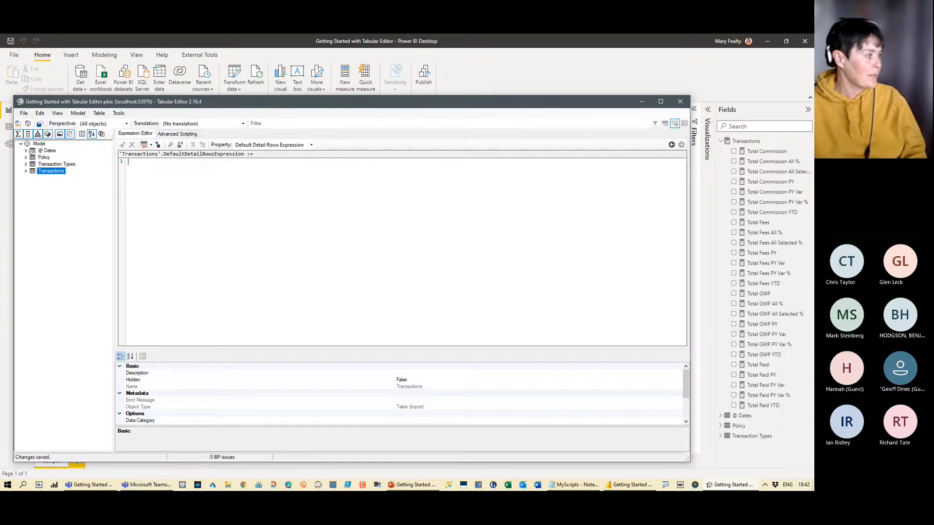
Compare which new objects can be created on the model with those available on the Transaction Types and @ Dates tables
{"action": "key", "text": "alt+Tab"}
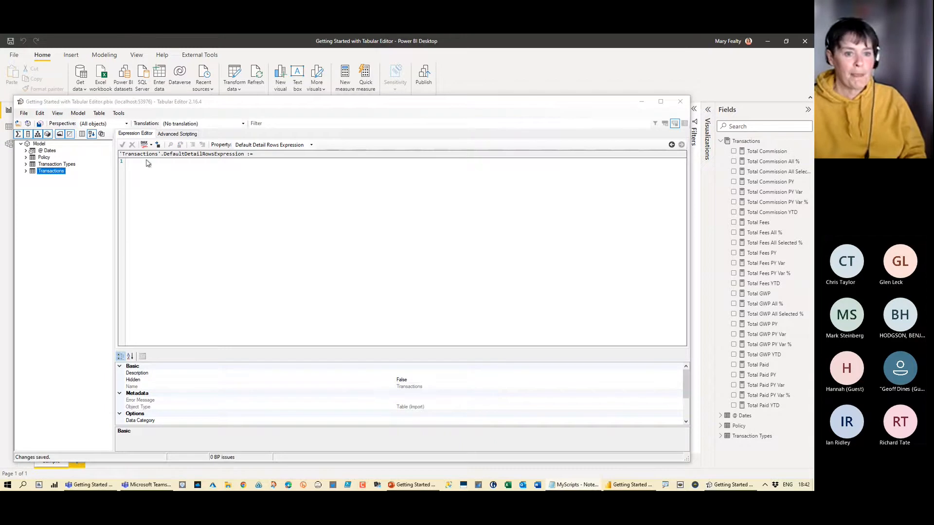
{"action": "key", "text": "alt+Tab"}
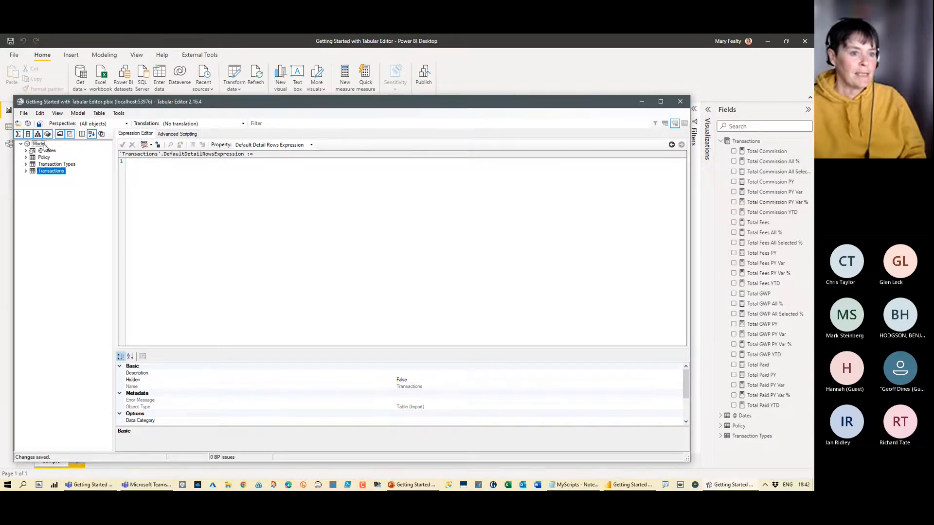
{"action": "left_click", "coordinate": [43, 144]}
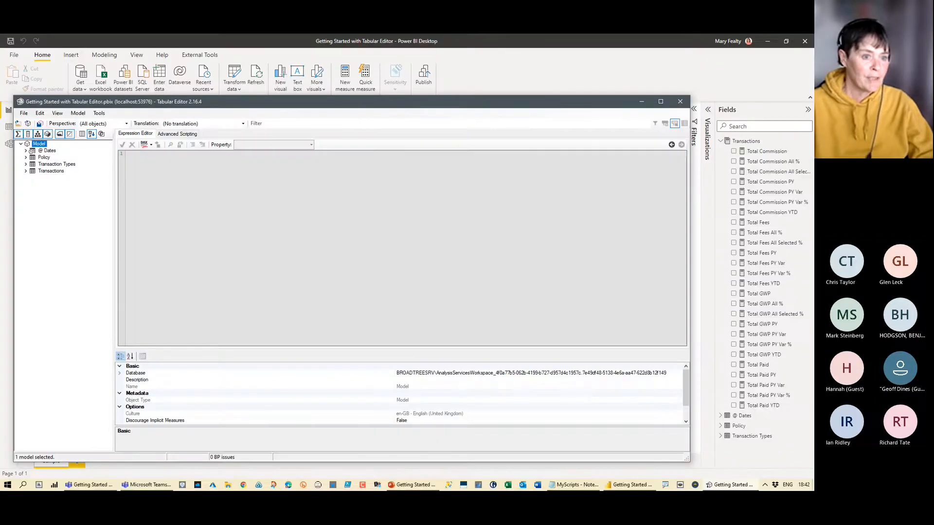
{"action": "right_click", "coordinate": [38, 144]}
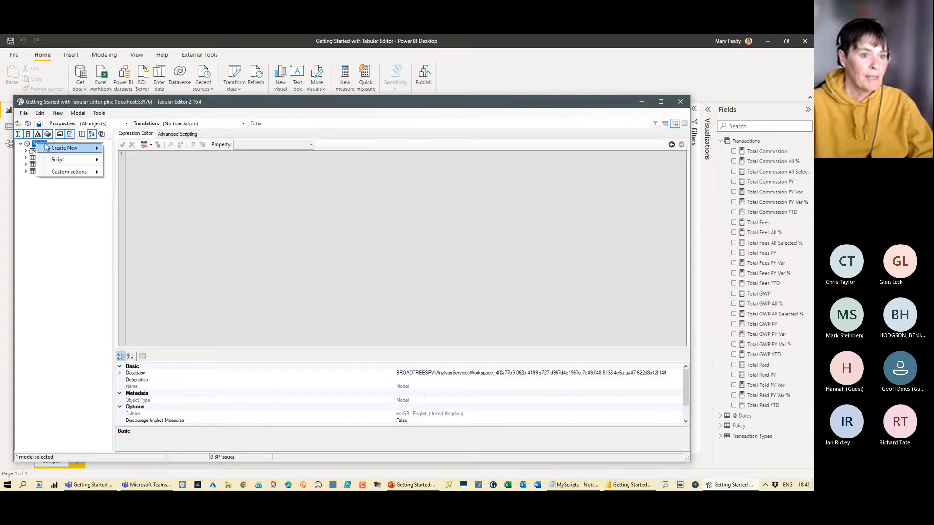
{"action": "mouse_move", "coordinate": [73, 148]}
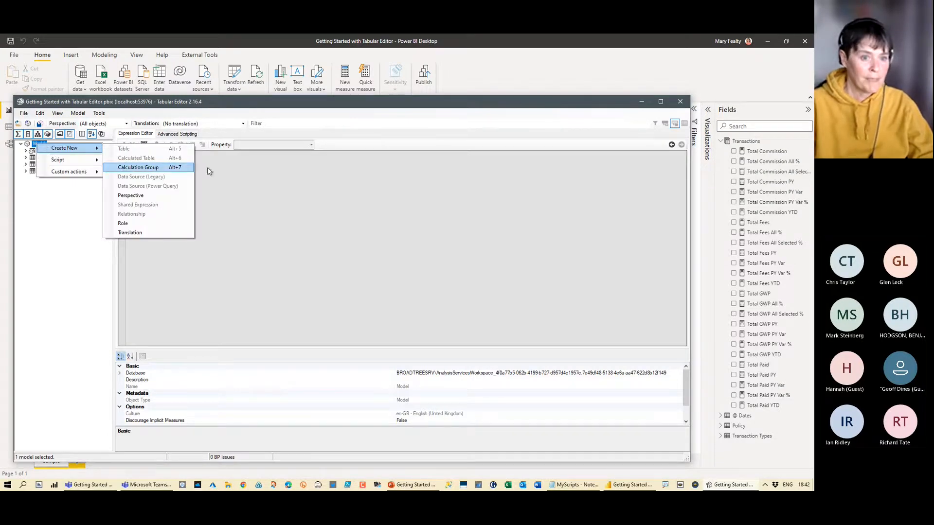
{"action": "left_click", "coordinate": [344, 192]}
{"action": "left_click", "coordinate": [55, 164]}
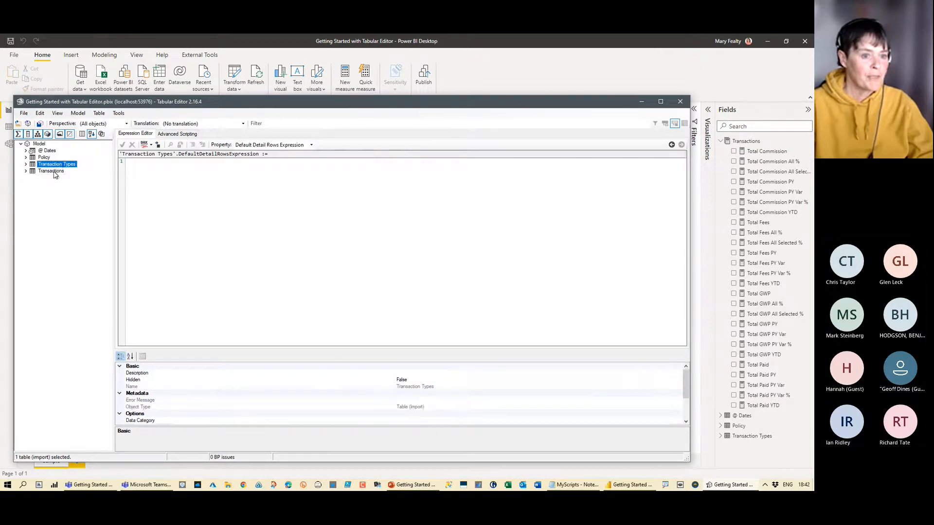
{"action": "right_click", "coordinate": [58, 165]}
{"action": "mouse_move", "coordinate": [85, 168]}
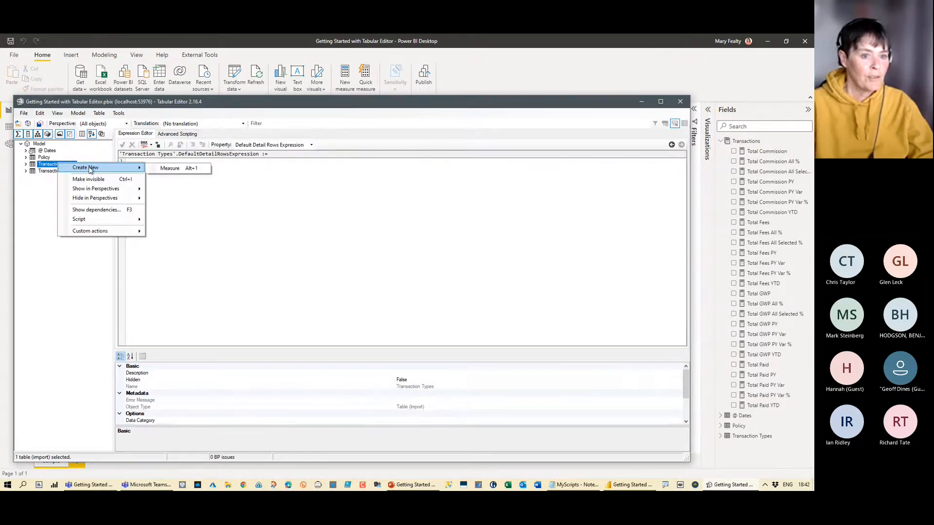
{"action": "left_click", "coordinate": [49, 151]}
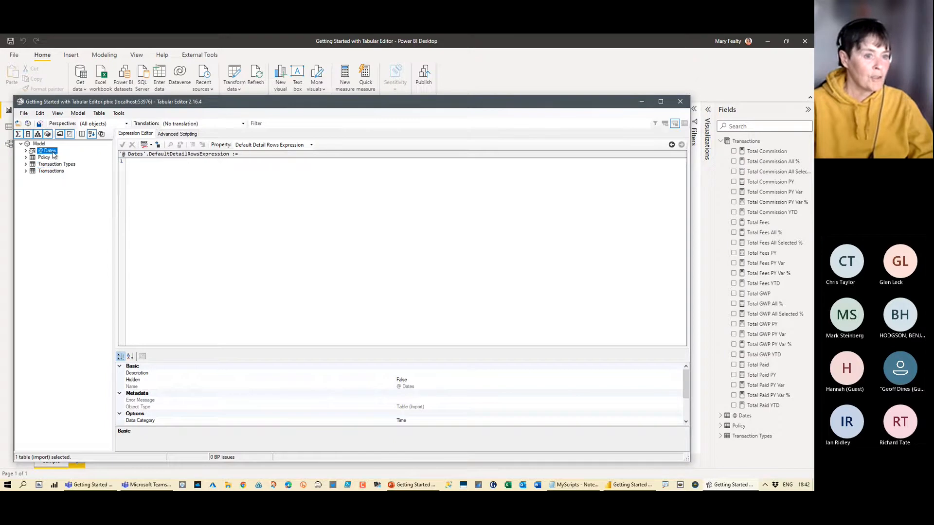
{"action": "right_click", "coordinate": [52, 151]}
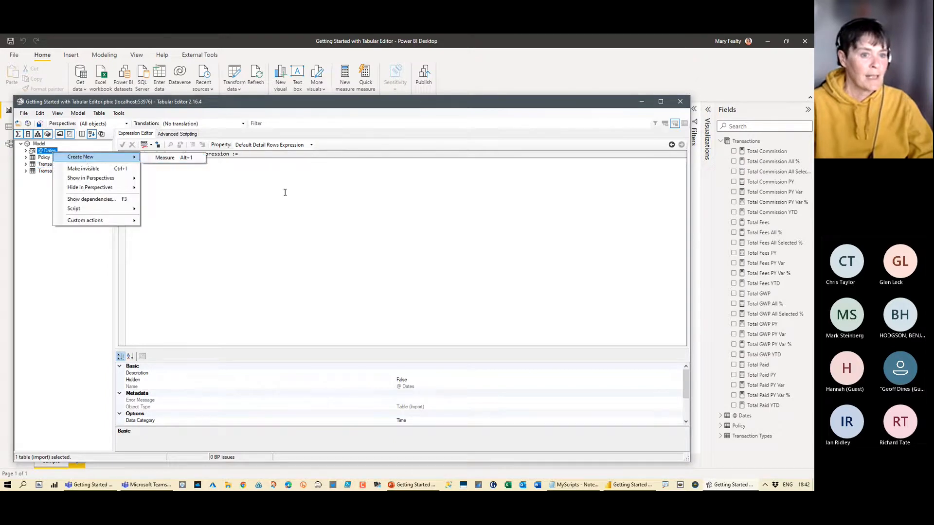
{"action": "left_click", "coordinate": [41, 145]}
Create a calculation group in the model and name it Which Date
{"action": "left_click", "coordinate": [40, 144]}
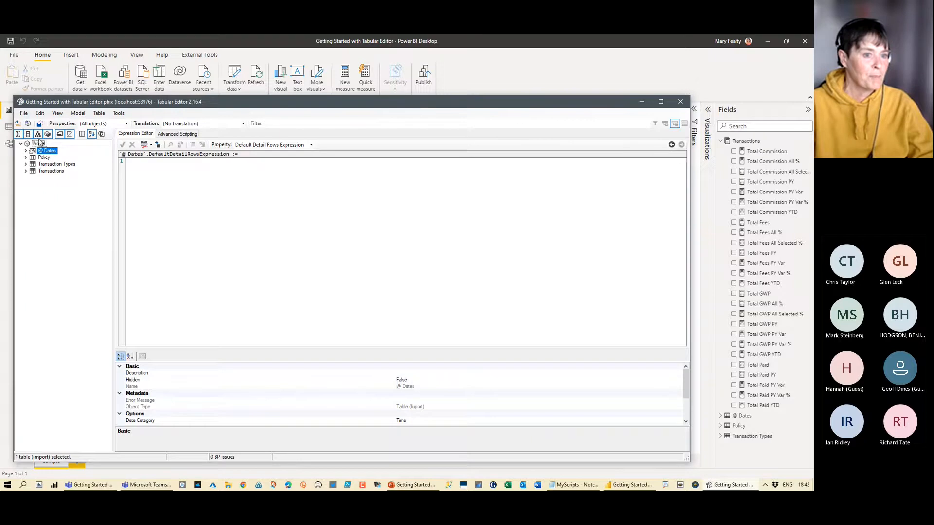
{"action": "right_click", "coordinate": [40, 145]}
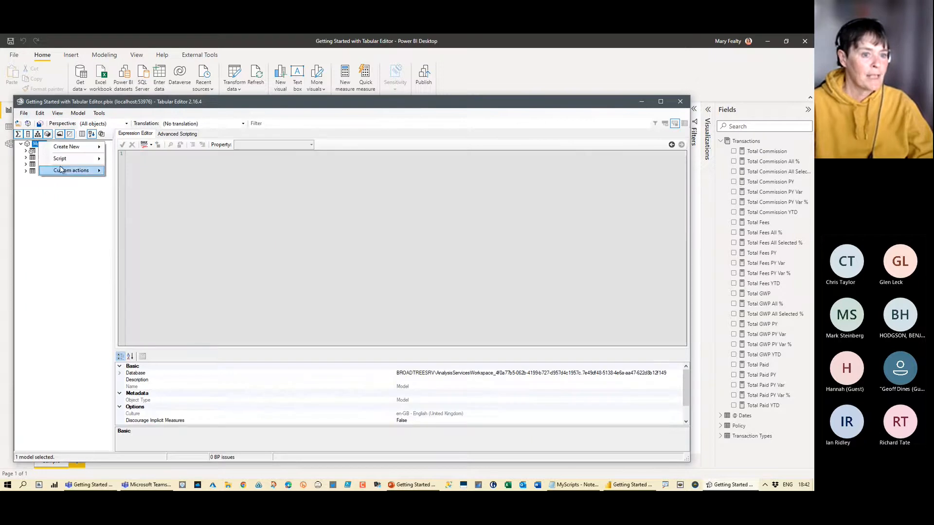
{"action": "mouse_move", "coordinate": [76, 150]}
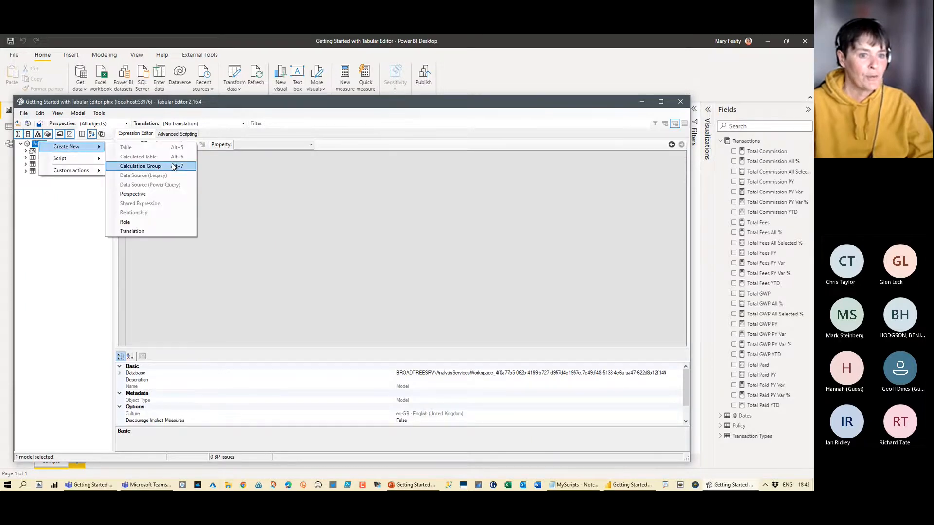
{"action": "left_click", "coordinate": [141, 166]}
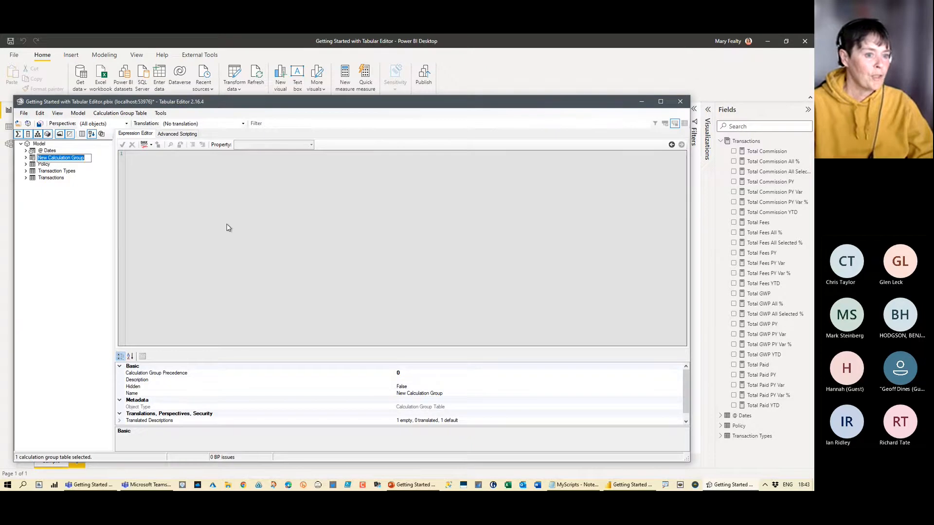
{"action": "type", "text": "wHIC"}
{"action": "key", "text": "BackSpace"}
{"action": "key", "text": "BackSpace"}
{"action": "type", "text": "W"}
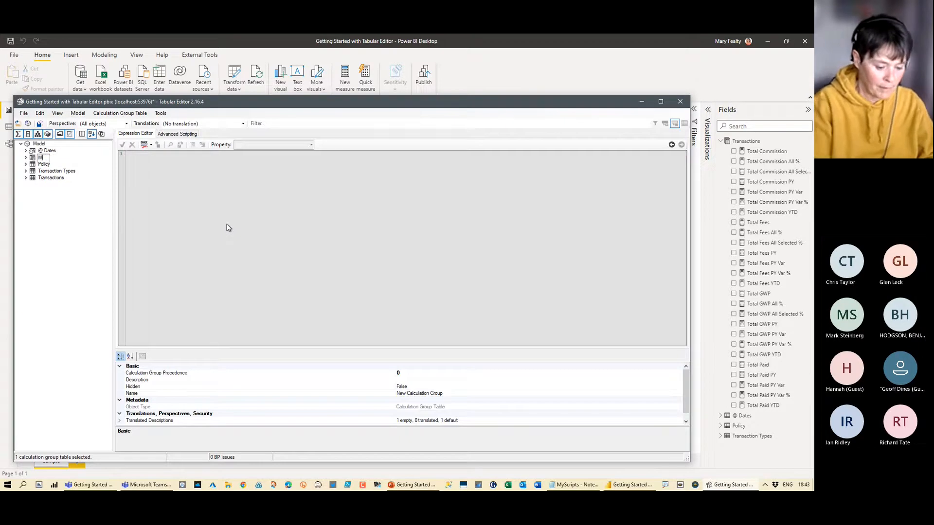
{"action": "type", "text": "hich D"}
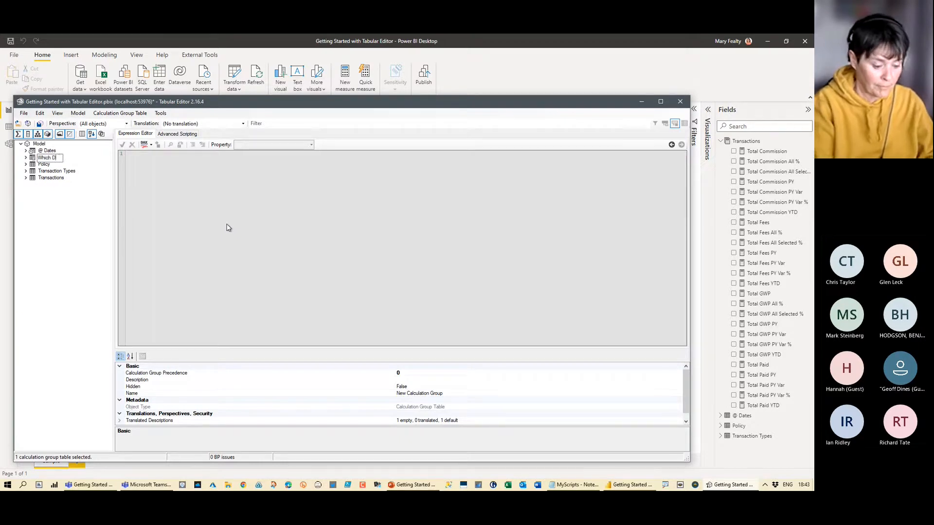
{"action": "type", "text": "ate"}
{"action": "key", "text": "Return"}
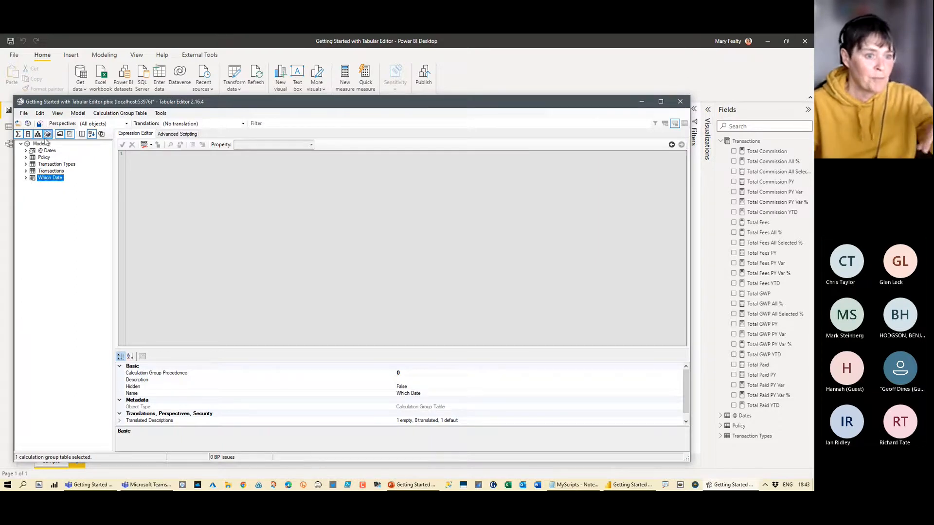
Expand the Which Date calculation group and rename its Name column to Which Date
{"action": "left_click", "coordinate": [26, 178]}
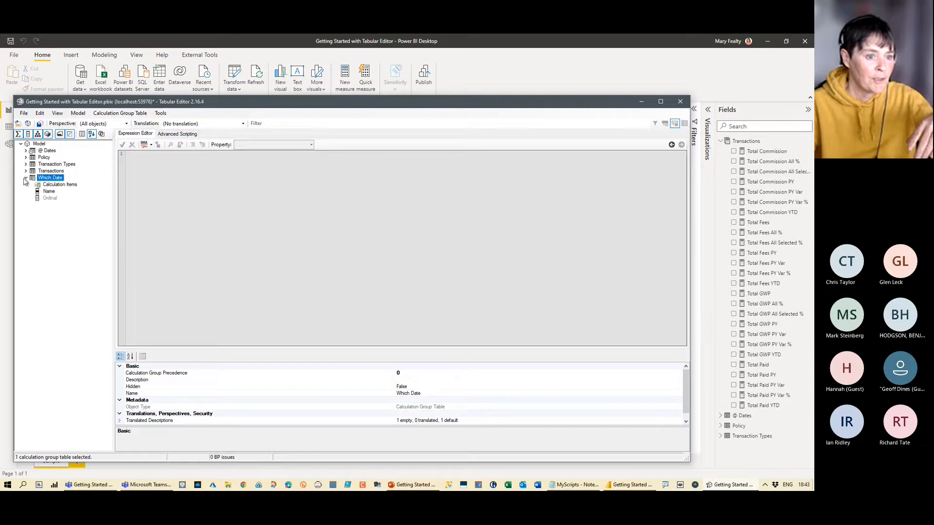
{"action": "left_click", "coordinate": [50, 192]}
{"action": "right_click", "coordinate": [50, 193]}
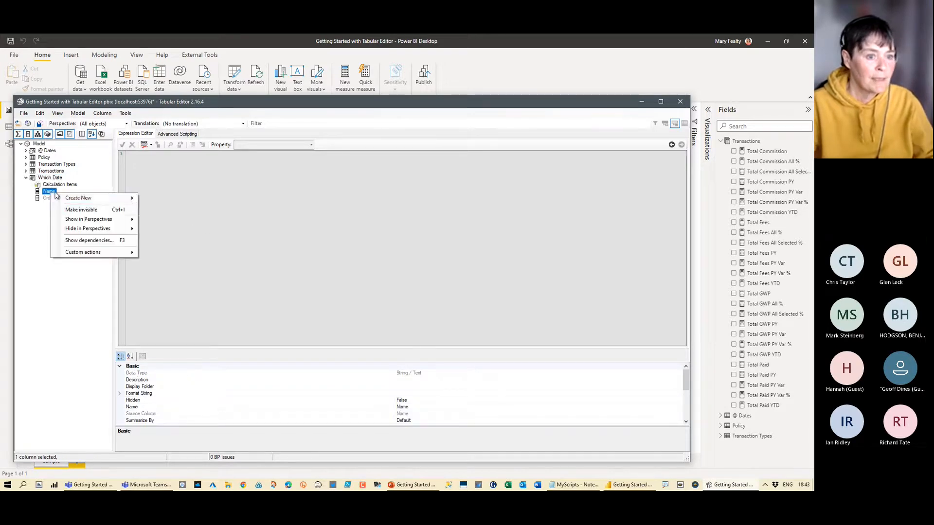
{"action": "mouse_move", "coordinate": [100, 200]}
{"action": "left_click", "coordinate": [42, 192]}
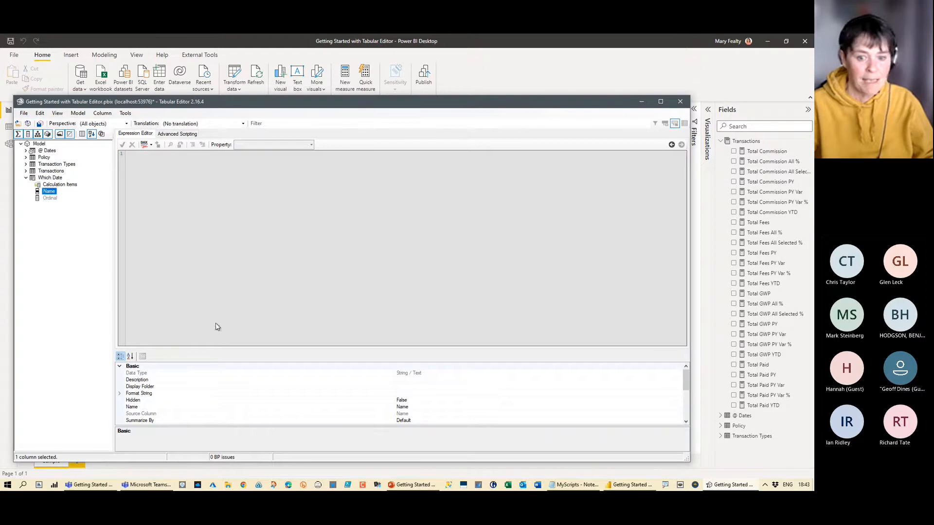
{"action": "left_click", "coordinate": [421, 407]}
{"action": "double_click", "coordinate": [412, 407]}
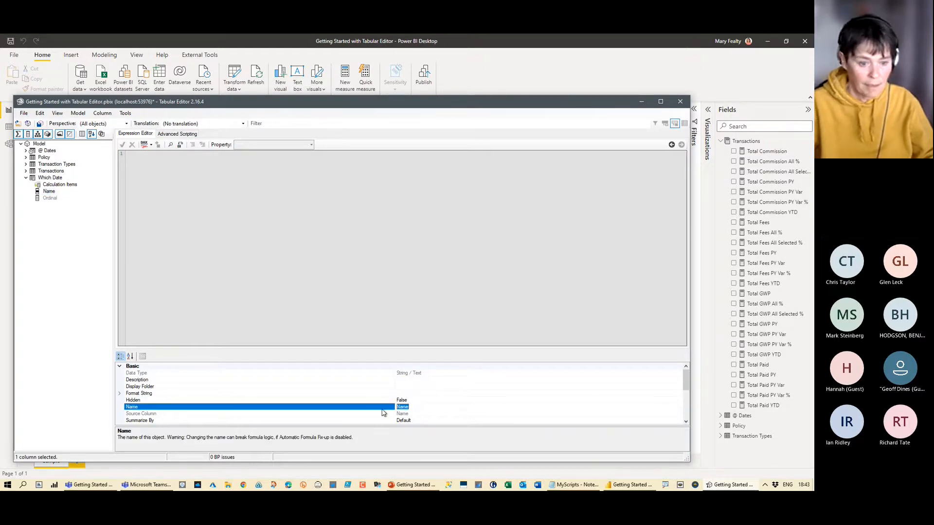
{"action": "type", "text": "Whi"}
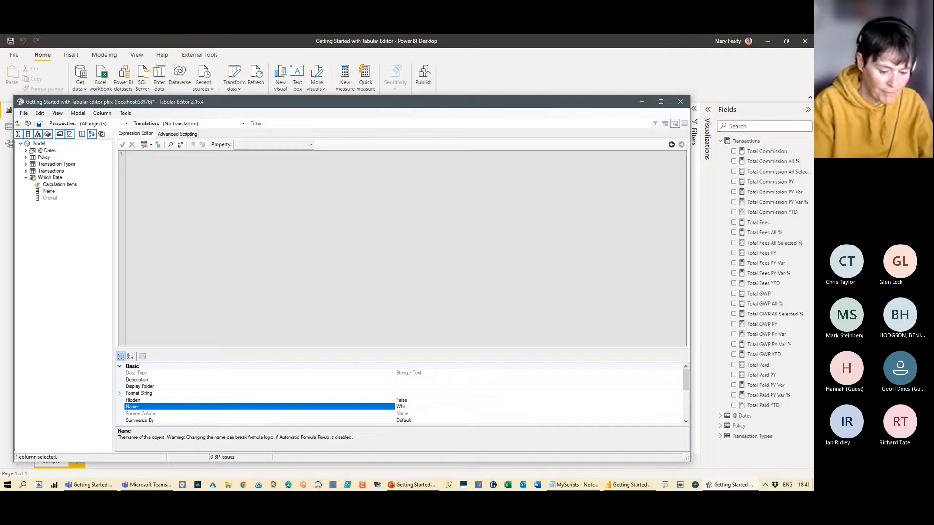
{"action": "type", "text": "ch Date"}
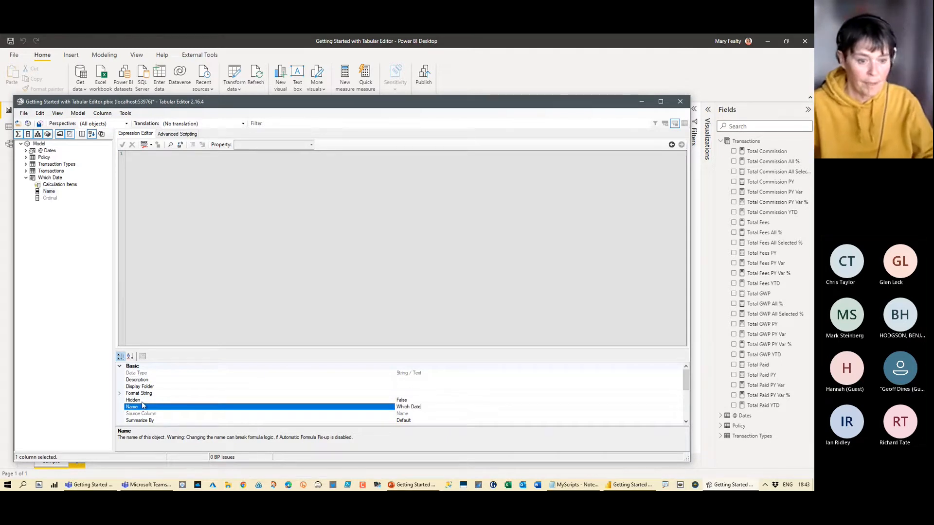
{"action": "key", "text": "Return"}
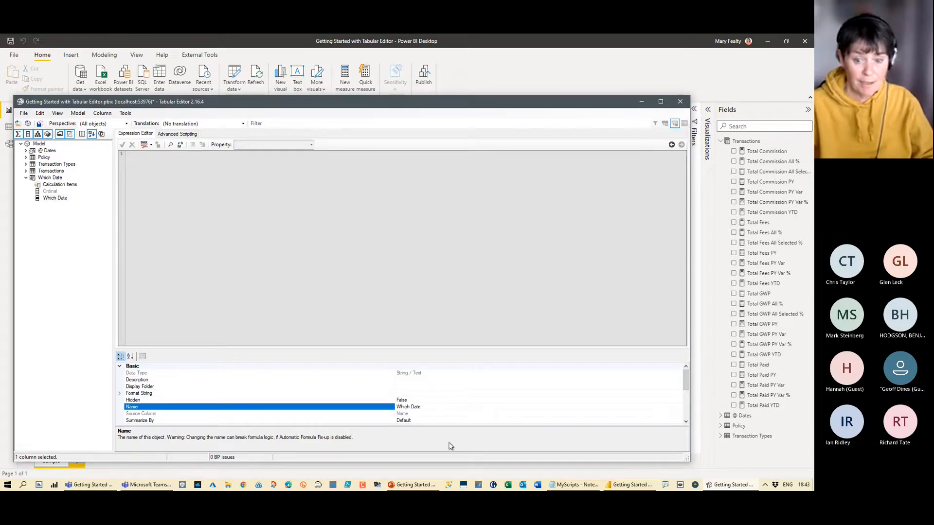
{"action": "left_click", "coordinate": [422, 407]}
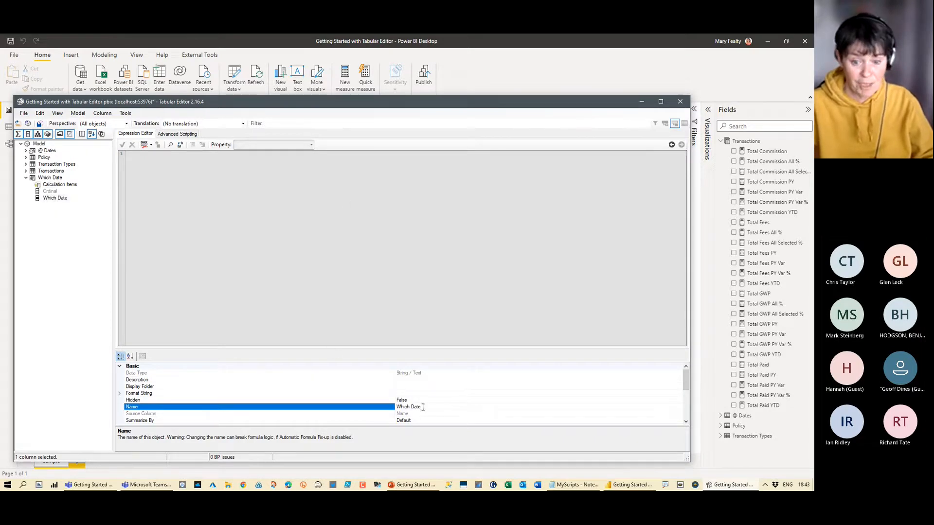
{"action": "left_click", "coordinate": [52, 198]}
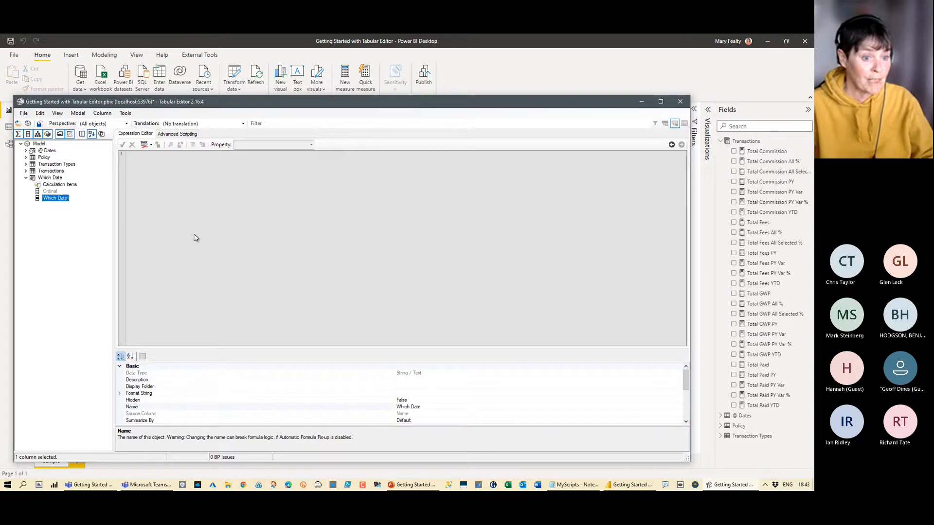
Add a calculation item to the Which Date calculation group and try to name it Created
{"action": "left_click", "coordinate": [56, 185]}
{"action": "left_click", "coordinate": [49, 172]}
{"action": "left_click", "coordinate": [50, 199]}
{"action": "left_click", "coordinate": [48, 179]}
{"action": "left_click", "coordinate": [54, 185]}
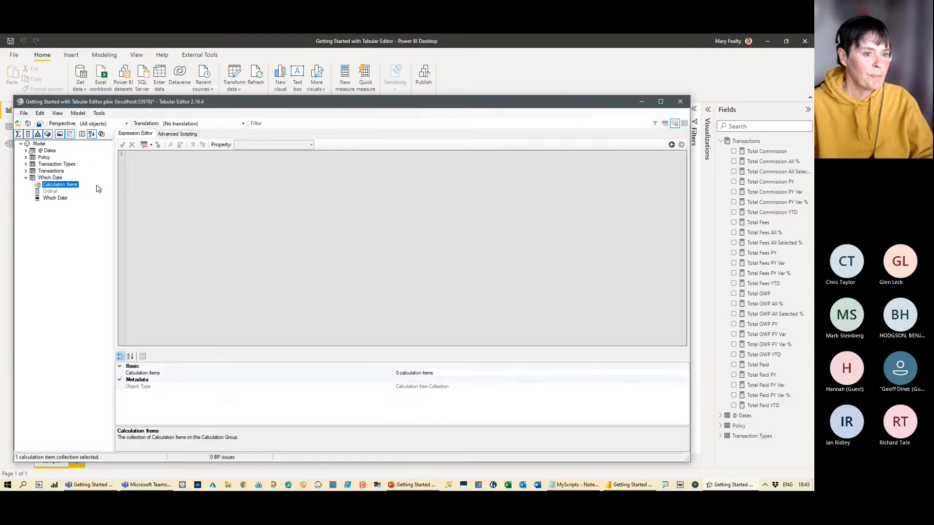
{"action": "right_click", "coordinate": [58, 188]}
{"action": "left_click", "coordinate": [95, 191]}
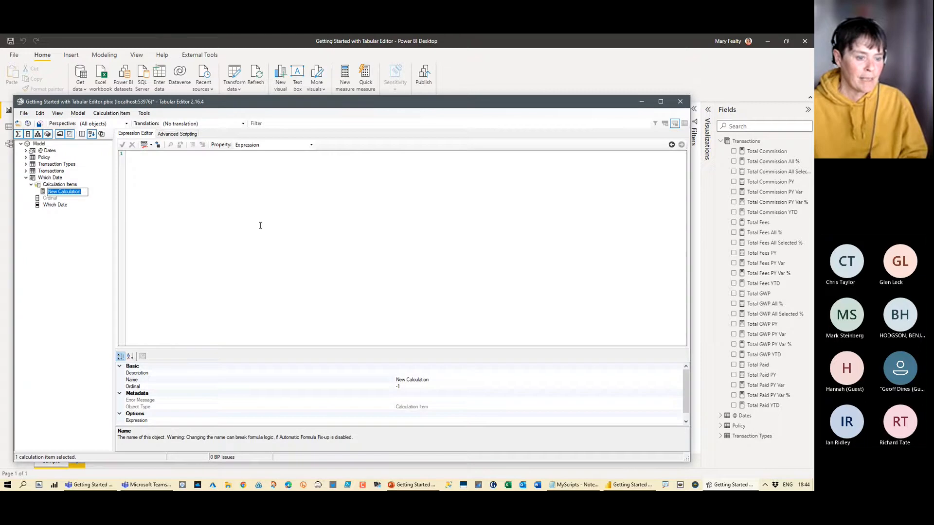
{"action": "type", "text": "Created"}
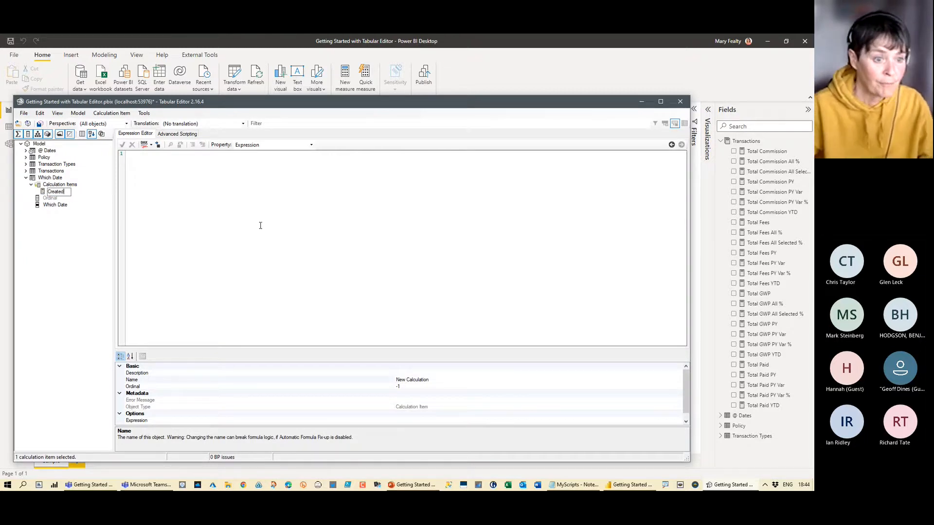
{"action": "left_click", "coordinate": [260, 225]}
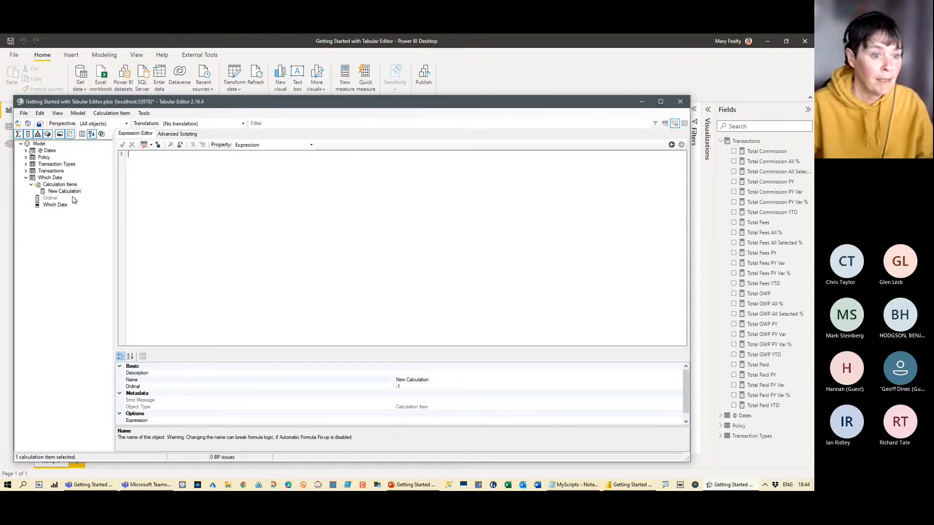
Set the name property of the new calculation item to Created
{"action": "left_click", "coordinate": [59, 185]}
{"action": "left_click", "coordinate": [68, 192]}
{"action": "right_click", "coordinate": [68, 194]}
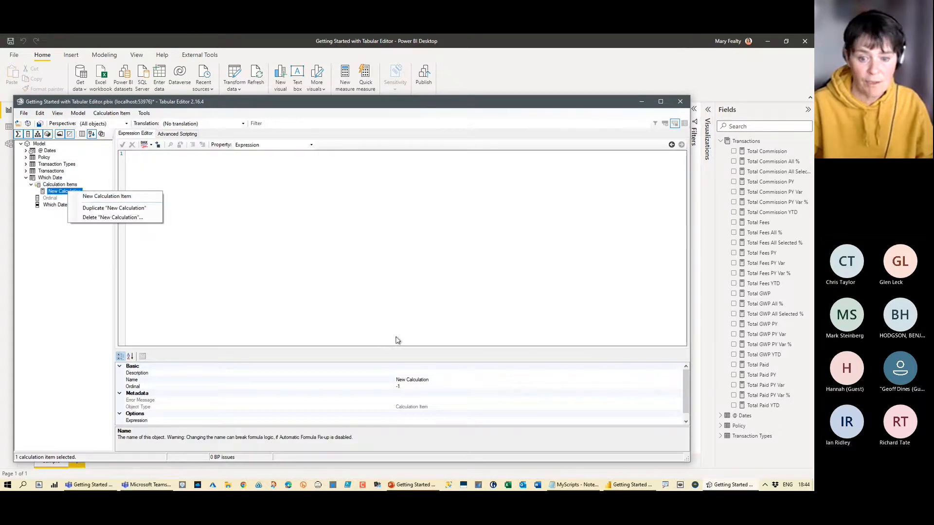
{"action": "left_click", "coordinate": [431, 380]}
{"action": "type", "text": "Created"}
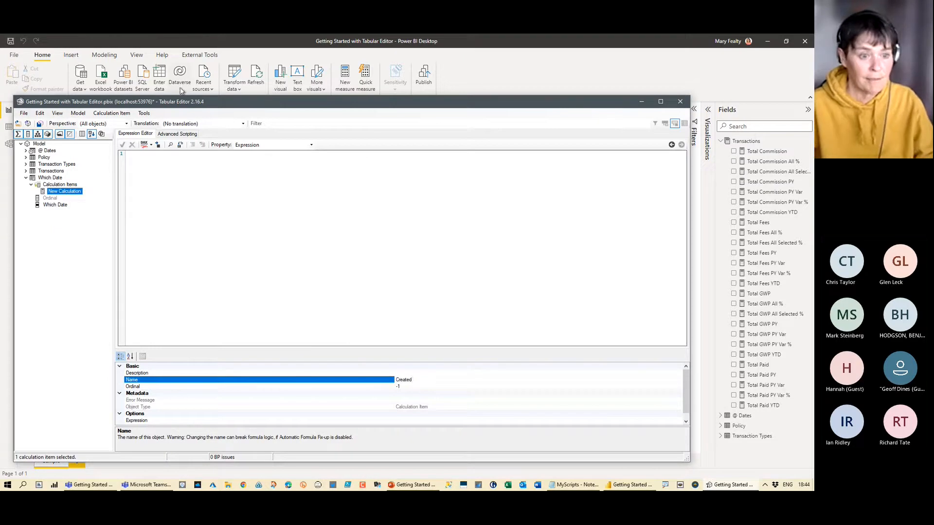
{"action": "left_click", "coordinate": [123, 186]}
Add two more calculation items to the Which Date group, keeping their default names
{"action": "left_click", "coordinate": [60, 185]}
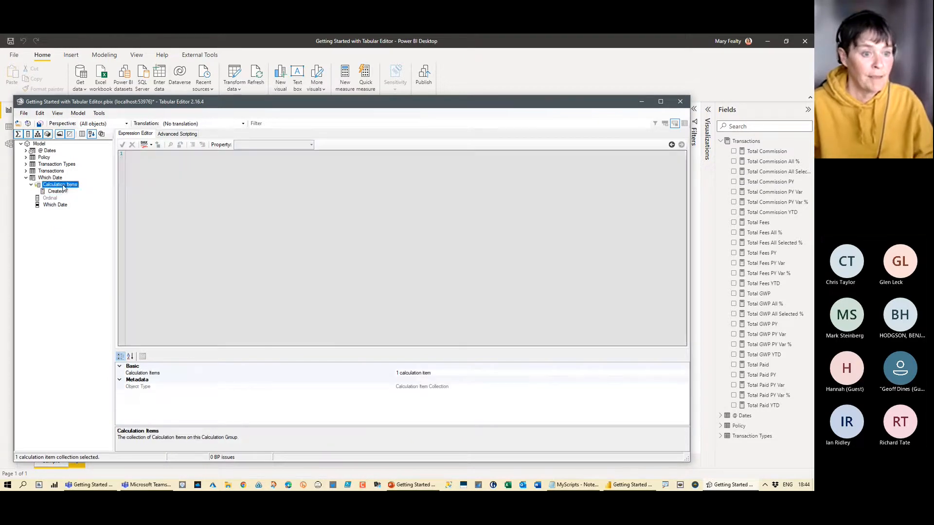
{"action": "right_click", "coordinate": [62, 185]}
{"action": "left_click", "coordinate": [94, 190]}
{"action": "right_click", "coordinate": [58, 184]}
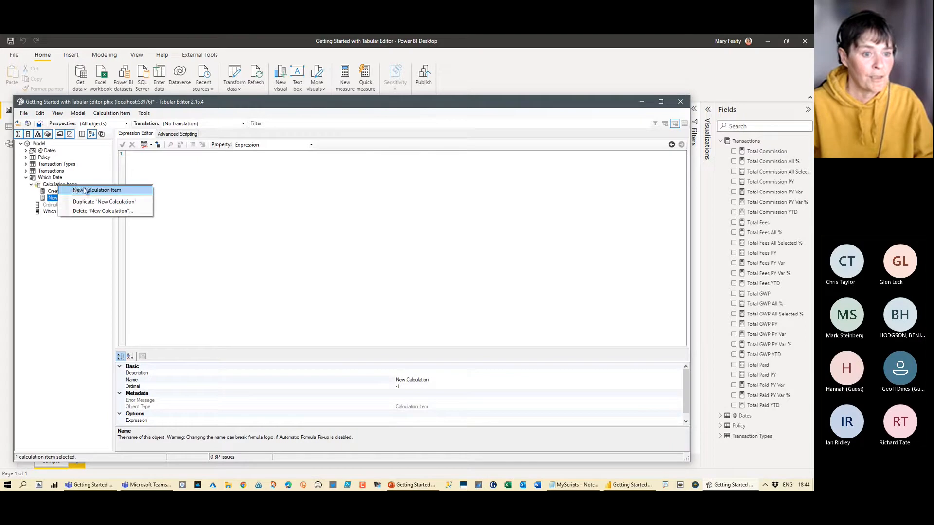
{"action": "left_click", "coordinate": [93, 190]}
{"action": "key", "text": "Return"}
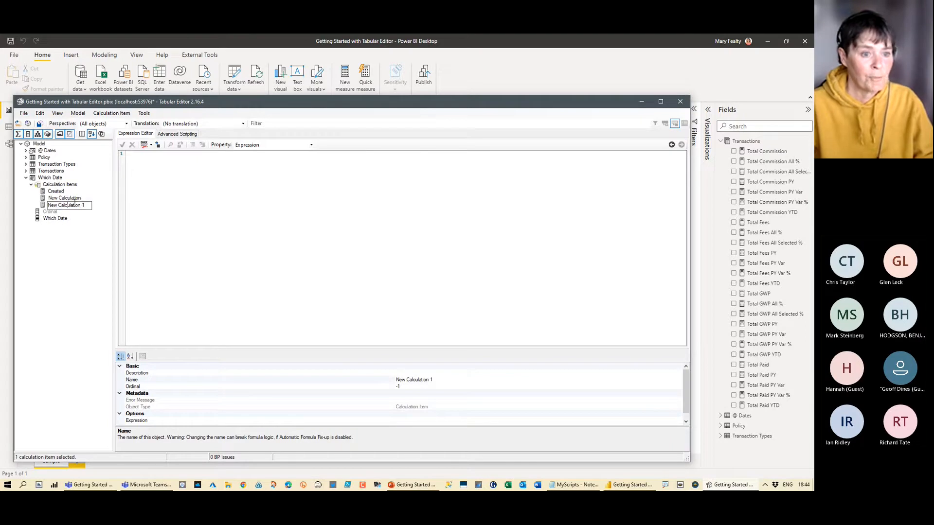
Rename the calculation item New Calculation 1 as Settled and the item New Calculation as Effective
{"action": "left_click", "coordinate": [446, 380]}
{"action": "type", "text": "Settled"}
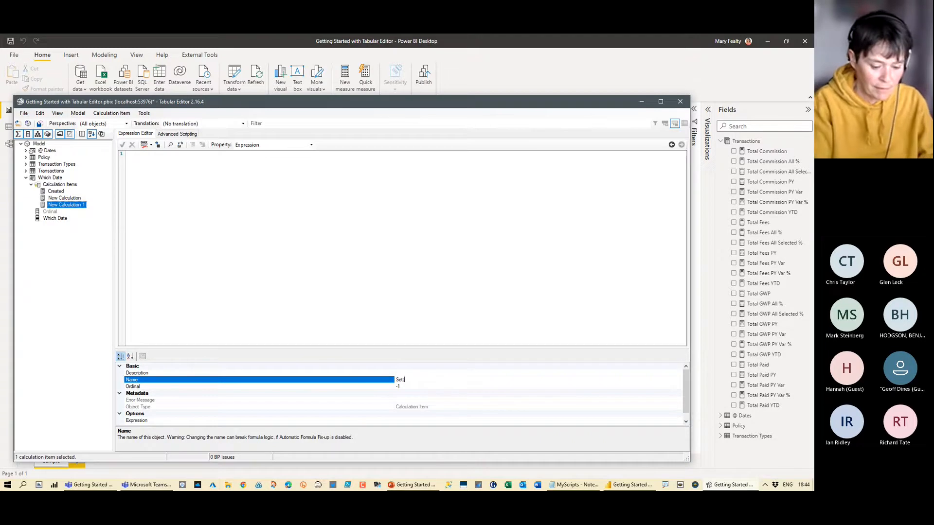
{"action": "left_click", "coordinate": [60, 199]}
{"action": "left_click", "coordinate": [438, 380]}
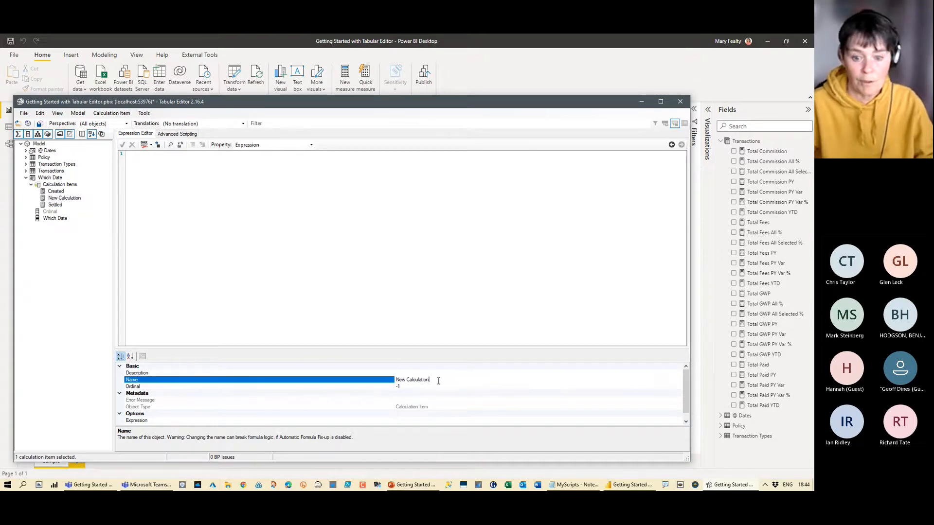
{"action": "type", "text": "Effectuve"}
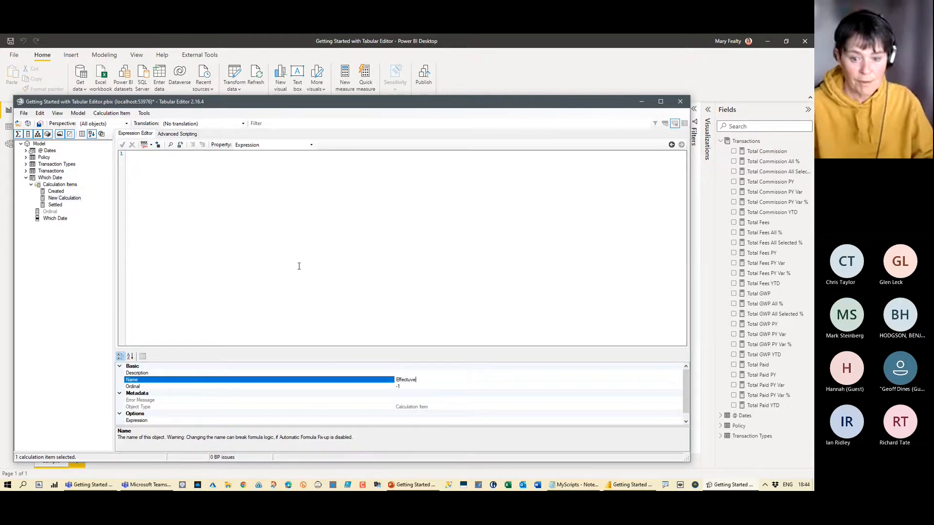
{"action": "key", "text": "BackSpace"}
{"action": "key", "text": "BackSpace"}
{"action": "type", "text": "ive"}
{"action": "left_click", "coordinate": [200, 166]}
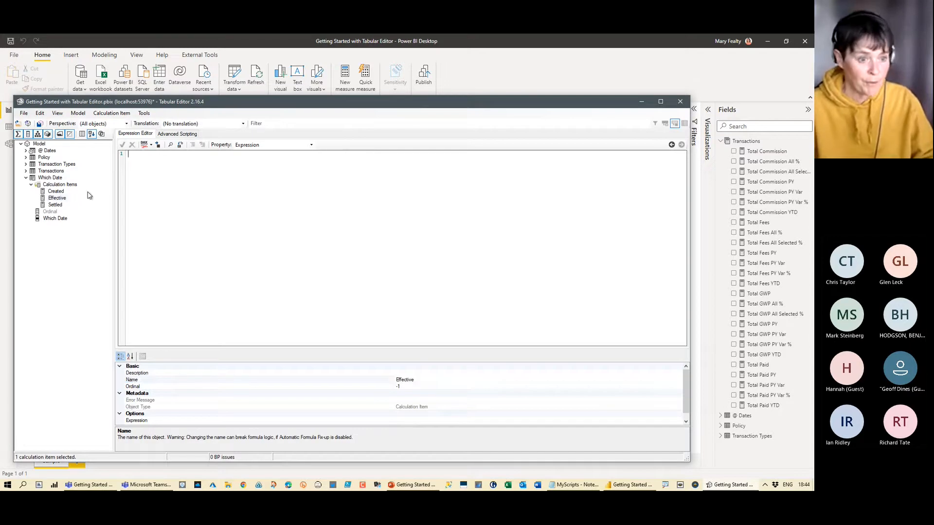
Set the expression of the Created calculation item to SELECTEDMEASURE()
{"action": "left_click", "coordinate": [55, 191]}
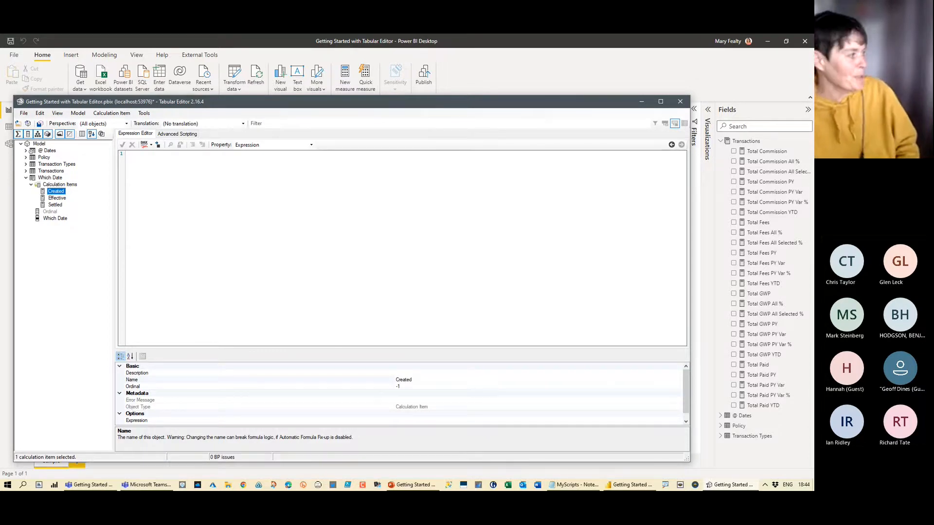
{"action": "key", "text": "alt+Tab"}
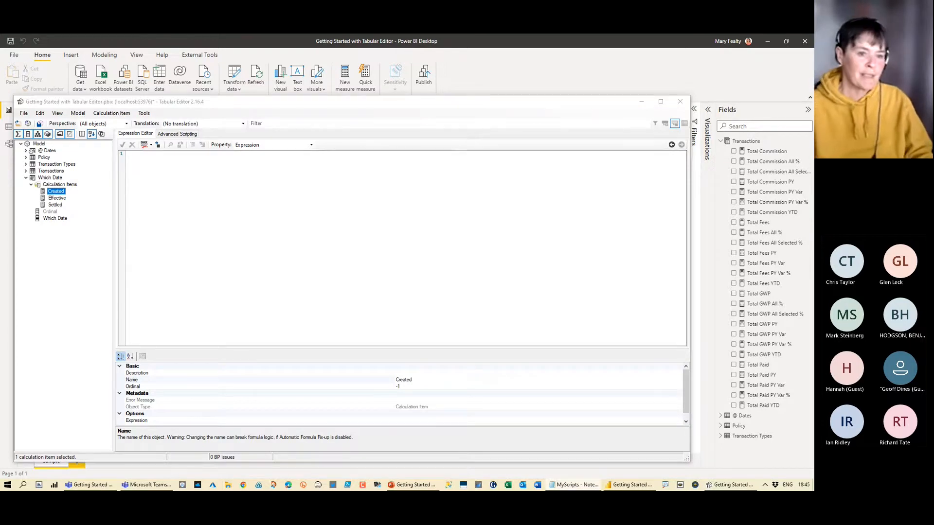
{"action": "left_click", "coordinate": [172, 178]}
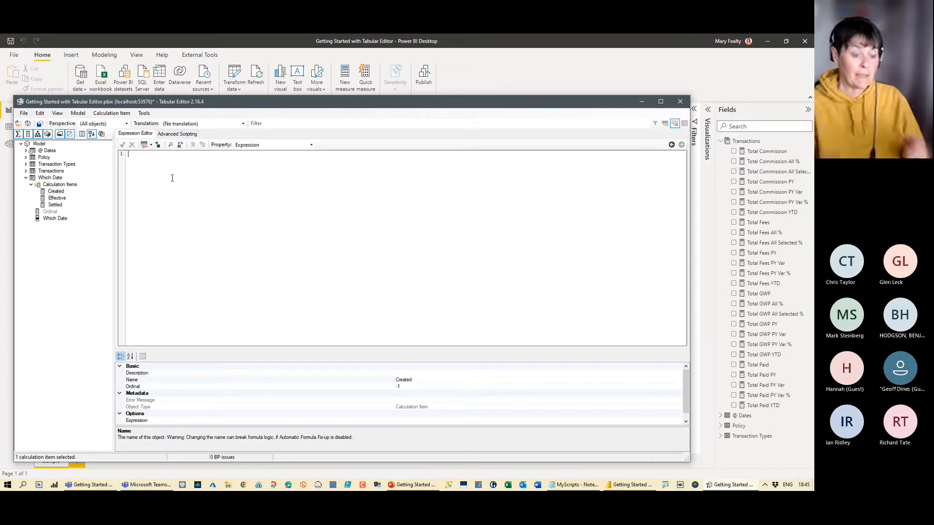
{"action": "type", "text": "SELECTEDMEASURE()"}
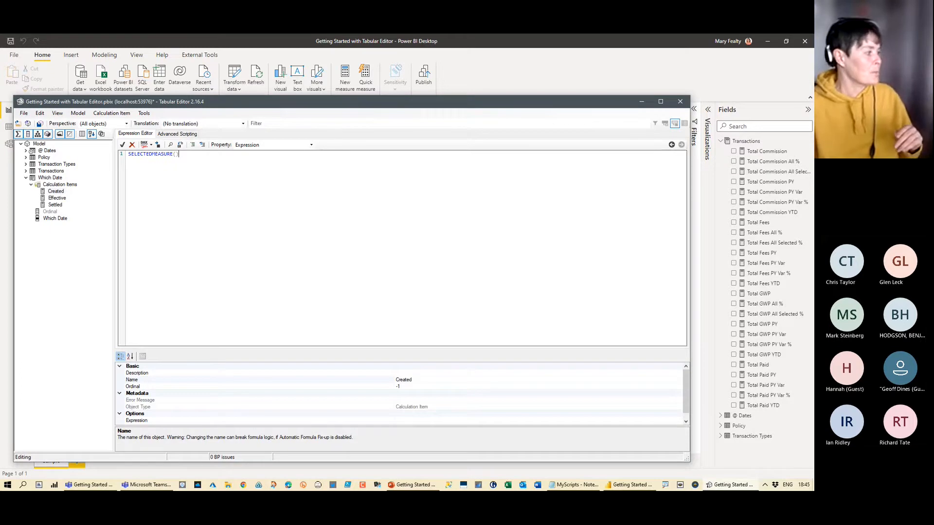
Set the Effective item's expression to CALCULATE(SELECTEDMEASURE(), USERELATIONSHIP(Transactions[BTXDTRAISED], '@ Dates'[Date])), copied from the MyScripts notes
{"action": "key", "text": "alt+Tab"}
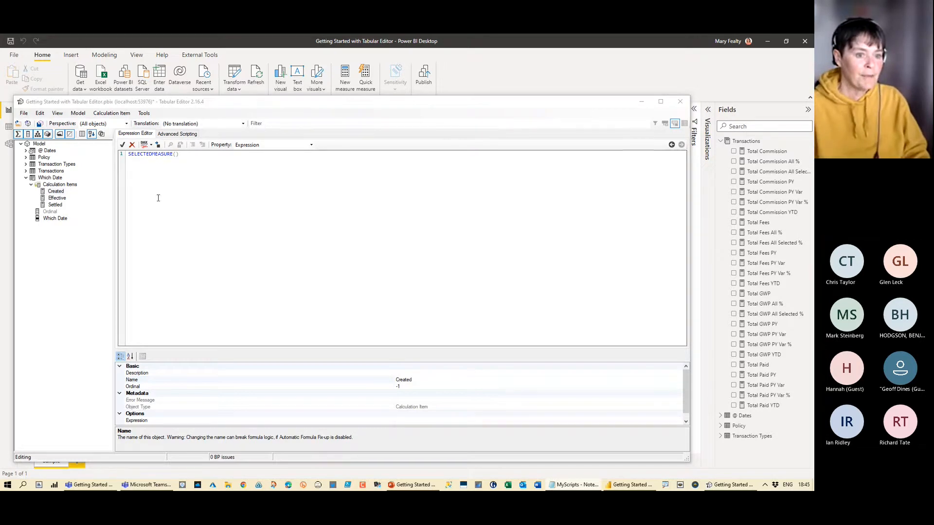
{"action": "left_click", "coordinate": [57, 198]}
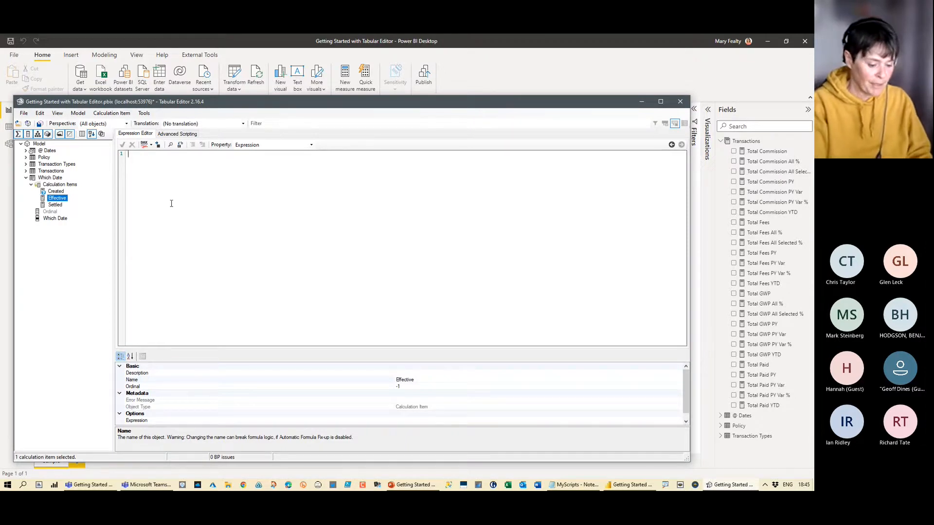
{"action": "type", "text": "CALCULATE (     SELECTEDMEASURE(),     USERELATIONSHIP(         Transactions[BTXDTRAISED],         '@ Dates'[Date]     ) )"}
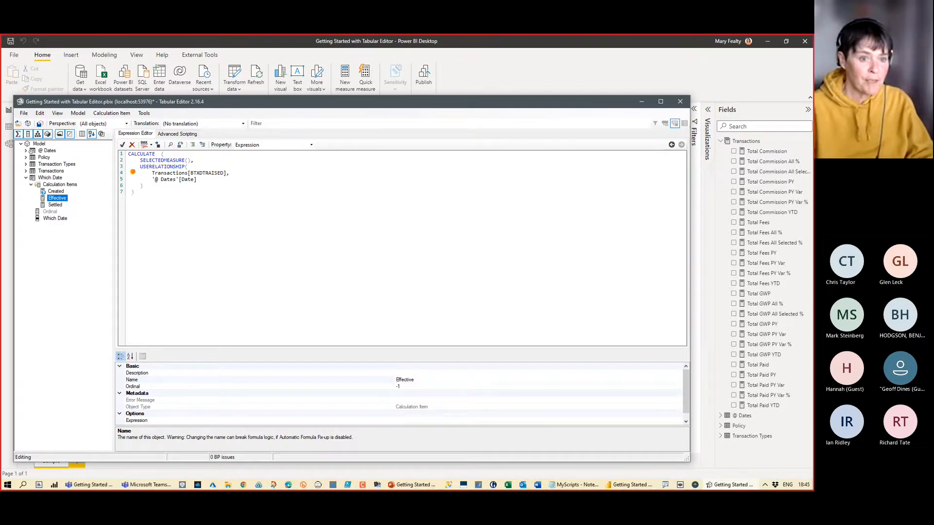
{"action": "mouse_move", "coordinate": [132, 172]}
{"action": "left_mouse_down"}
{"action": "mouse_move", "coordinate": [209, 171]}
{"action": "mouse_move", "coordinate": [141, 181]}
{"action": "mouse_move", "coordinate": [232, 184]}
{"action": "left_mouse_up"}
{"action": "left_click", "coordinate": [324, 206]}
{"action": "left_click", "coordinate": [299, 211]}
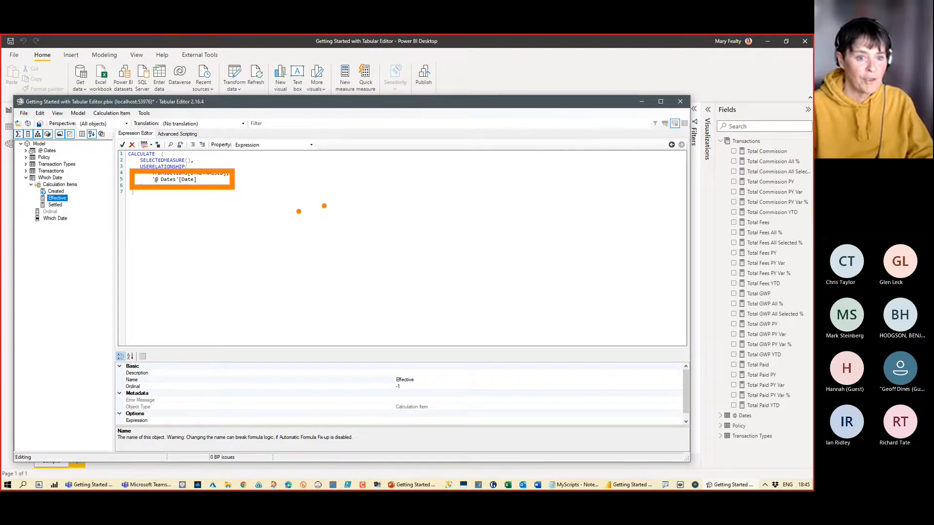
{"action": "key", "text": "Escape"}
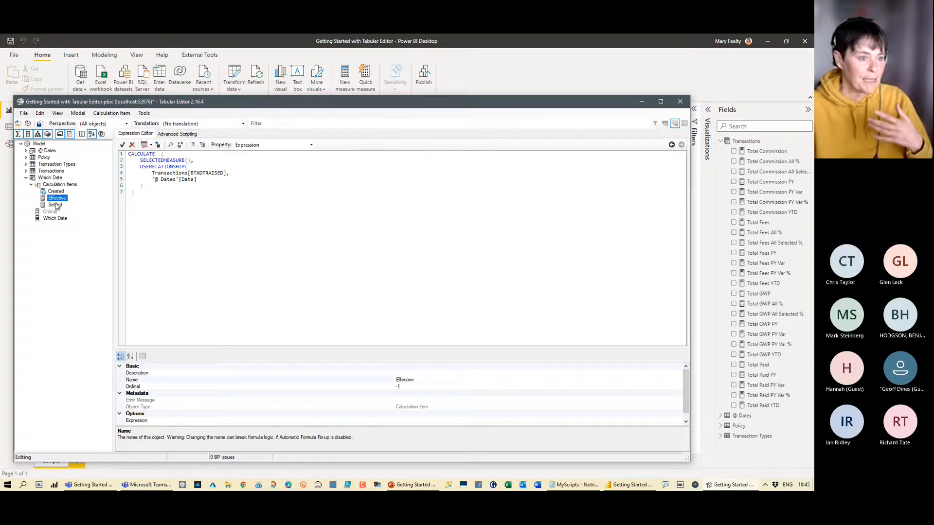
Set the Settled item's expression to CALCULATE(SELECTEDMEASURE(), USERELATIONSHIP(Transactions[BTXDTSETTLED], '@ Dates'[Date])), copied from the MyScripts notes
{"action": "key", "text": "alt+Tab"}
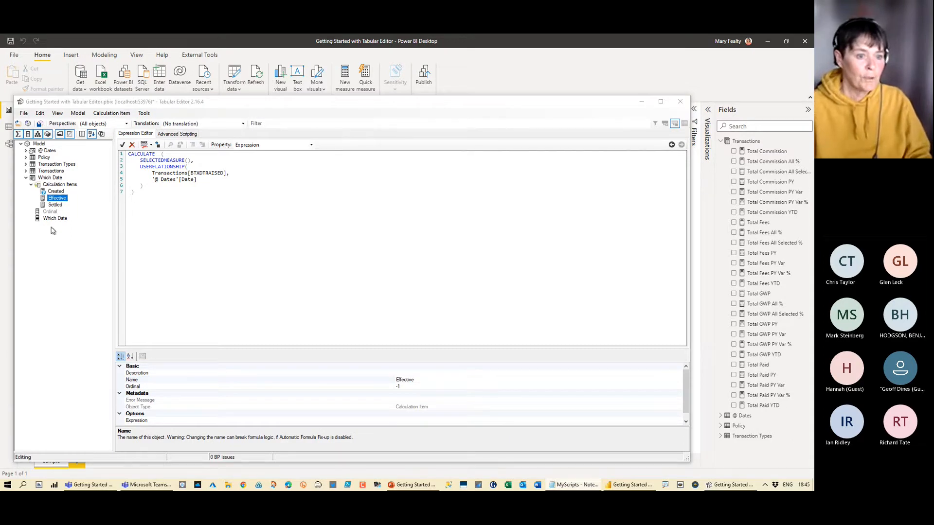
{"action": "left_click", "coordinate": [55, 206]}
{"action": "left_click", "coordinate": [149, 188]}
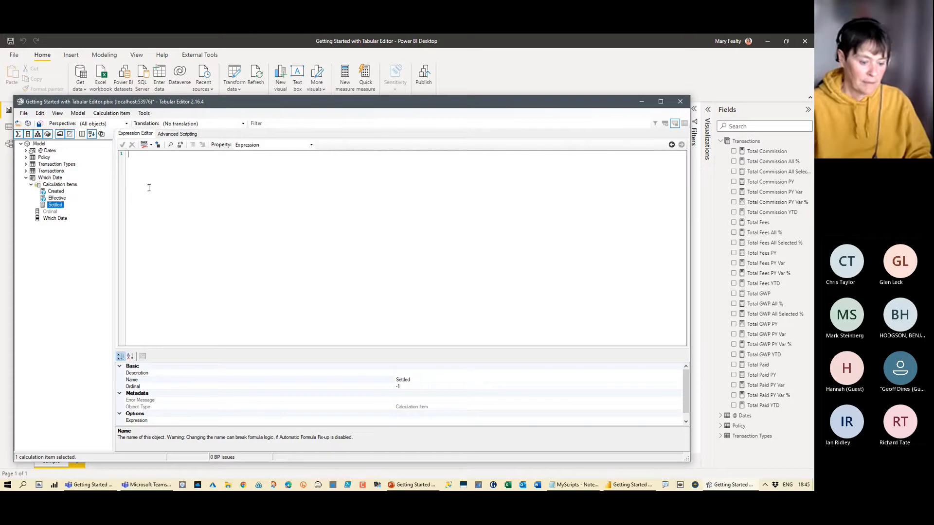
{"action": "type", "text": "CALCULATE (     SELECTEDMEASURE(),     USERELATIONSHIP(         Transactions[BTXDTSETTLED],         '@ Dates'[Date]     ) )"}
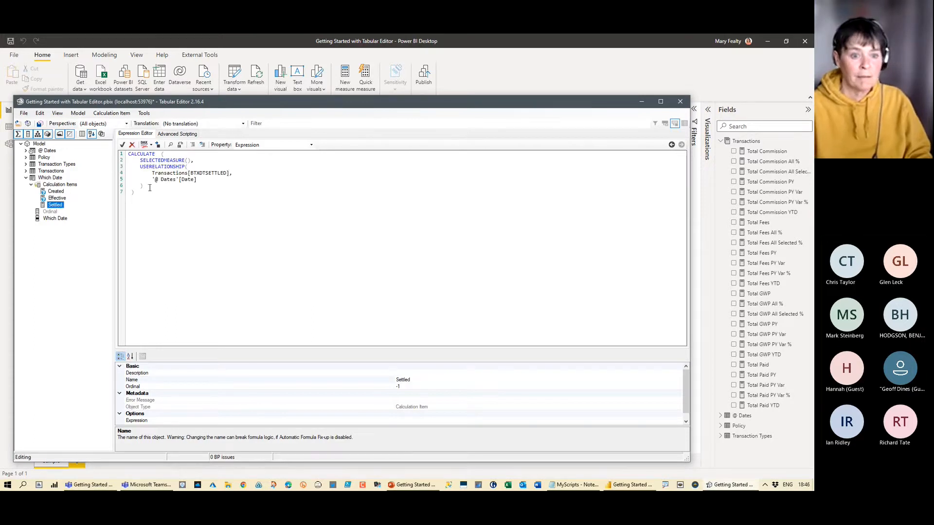
{"action": "key", "text": "ctrl+2"}
{"action": "mouse_move", "coordinate": [82, 123]}
{"action": "left_mouse_down"}
{"action": "mouse_move", "coordinate": [310, 216]}
{"action": "mouse_move", "coordinate": [341, 253]}
{"action": "left_mouse_up"}
{"action": "scroll", "coordinate": [264, 195], "scroll_direction": "up", "scroll_amount": 1}
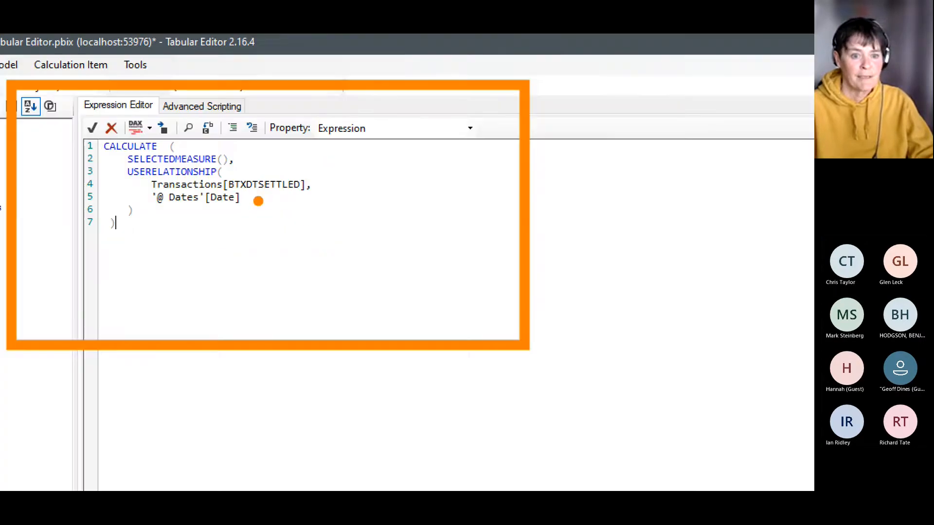
{"action": "scroll", "coordinate": [152, 160], "scroll_direction": "up", "scroll_amount": 1}
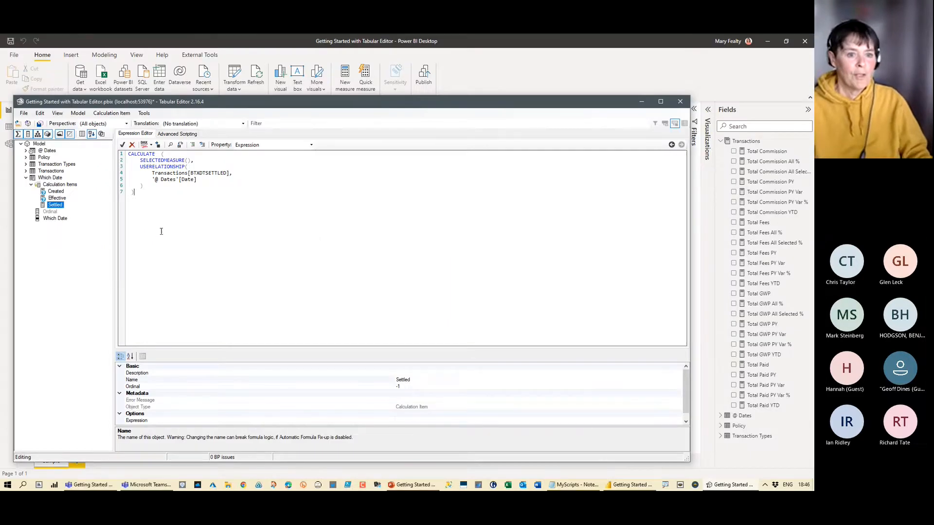
Commit the calculation item expressions and save the changes back to the connected model
{"action": "left_click", "coordinate": [66, 185]}
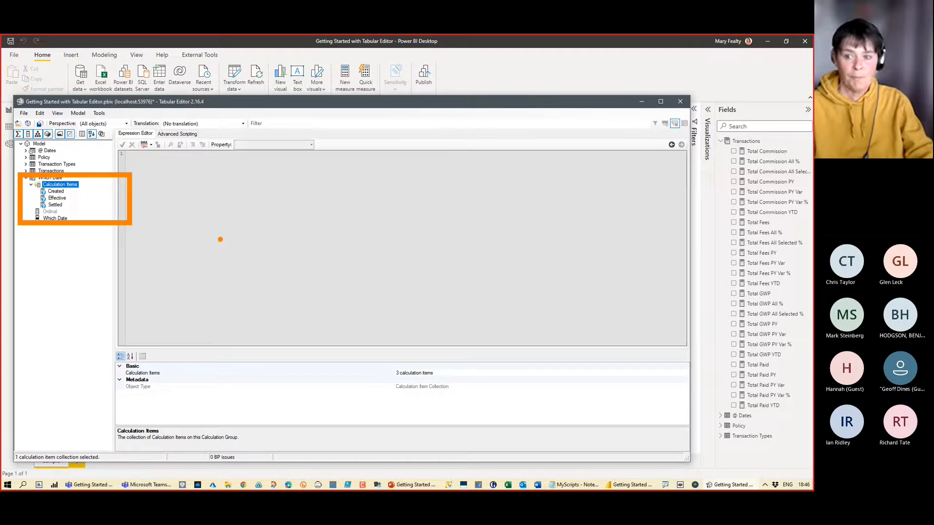
{"action": "mouse_move", "coordinate": [427, 101]}
{"action": "left_mouse_down"}
{"action": "mouse_move", "coordinate": [434, 145]}
{"action": "mouse_move", "coordinate": [427, 116]}
{"action": "left_mouse_up"}
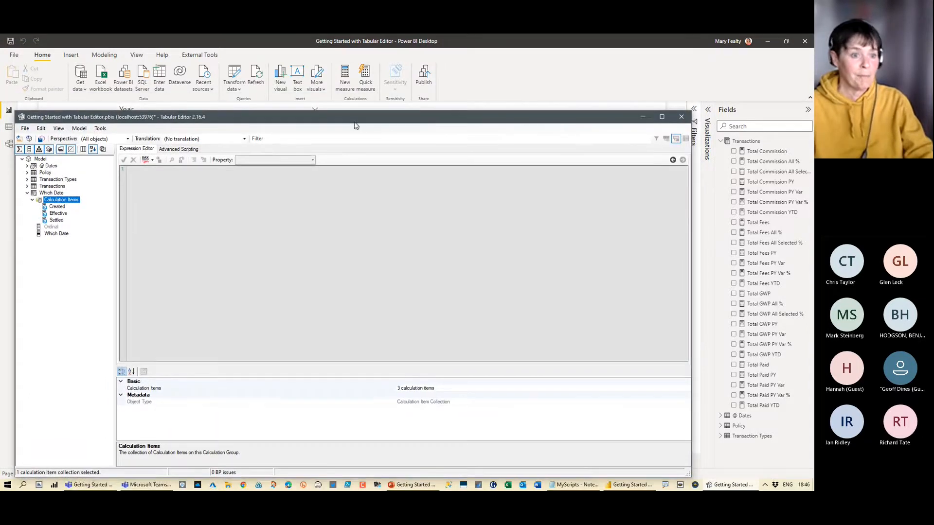
{"action": "left_click", "coordinate": [41, 140]}
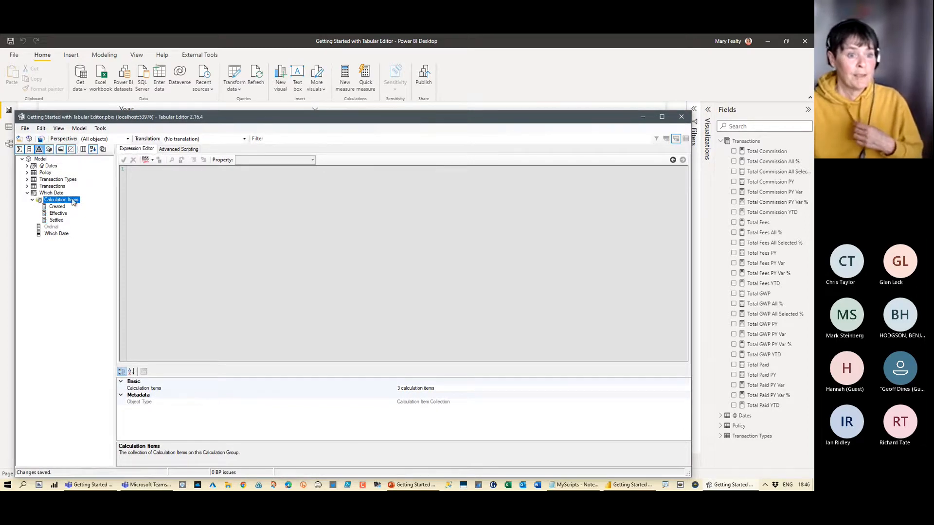
Switch to Power BI Desktop, expand the Which Date table with Transactions collapsed, and refresh the calculation groups
{"action": "left_click", "coordinate": [644, 117]}
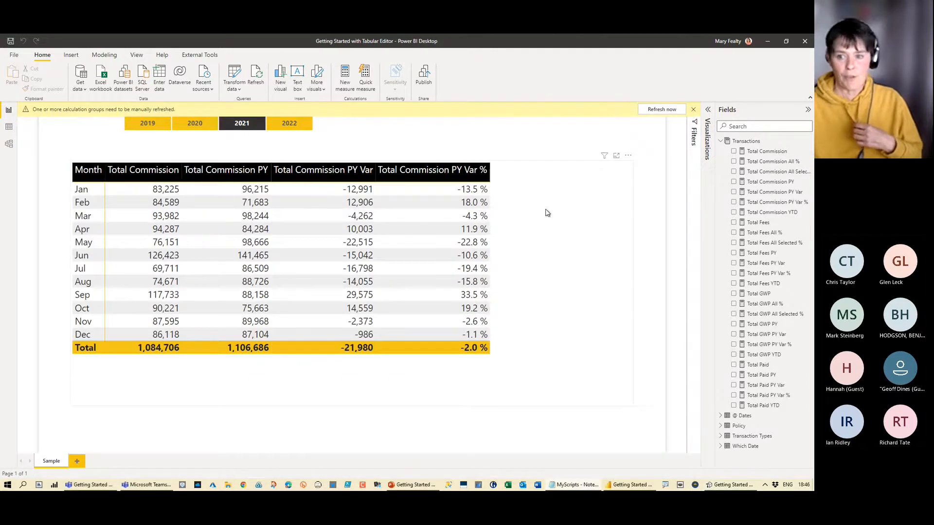
{"action": "left_click", "coordinate": [721, 141]}
{"action": "left_click", "coordinate": [721, 181]}
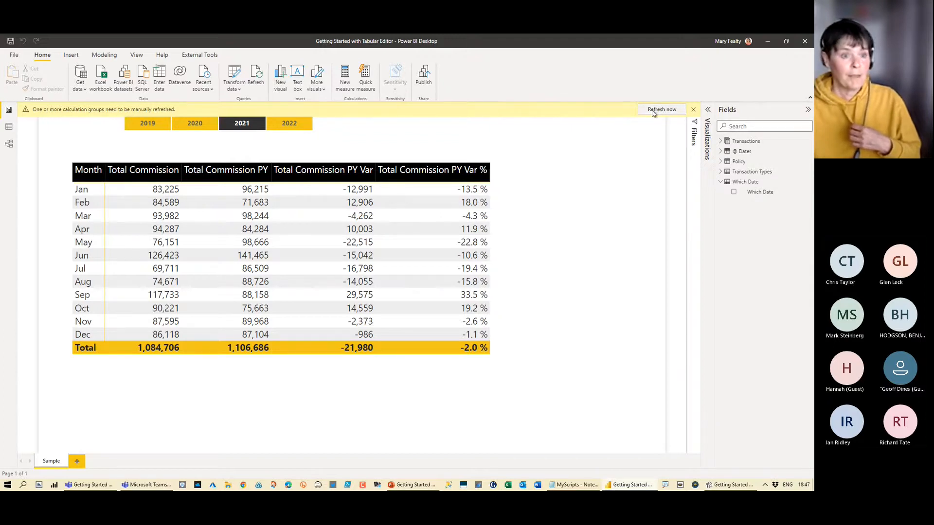
{"action": "key", "text": "ctrl+2"}
{"action": "left_click_drag", "start_coordinate": [5, 88], "coordinate": [195, 141]}
{"action": "scroll", "coordinate": [91, 117], "scroll_direction": "up", "scroll_amount": 1}
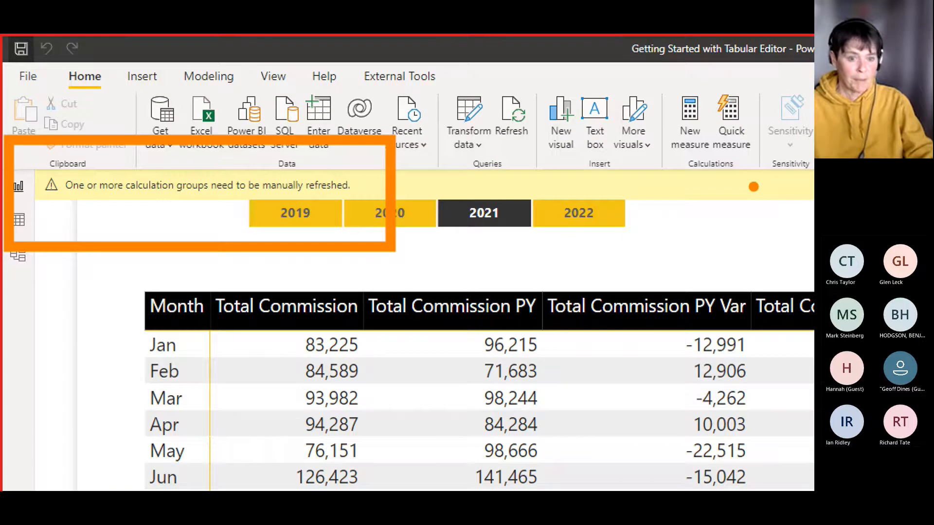
{"action": "key", "text": "Escape"}
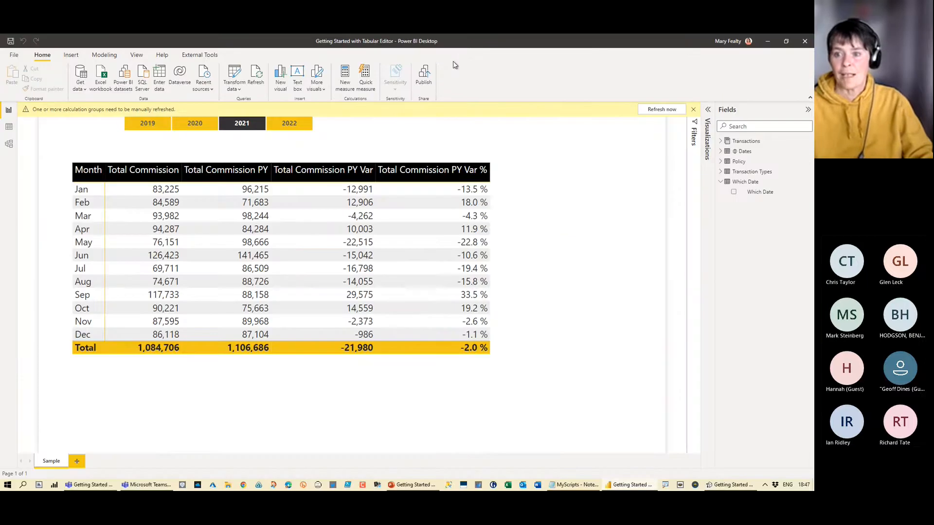
{"action": "left_click", "coordinate": [679, 110]}
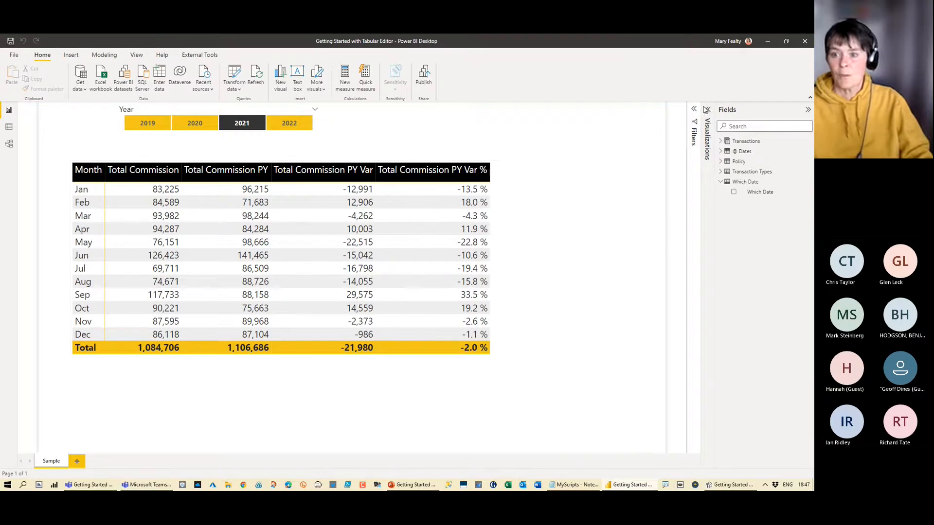
Duplicate the Year slicer and place the copy beside the original, above the commission table
{"action": "left_click_drag", "start_coordinate": [249, 111], "coordinate": [253, 111]}
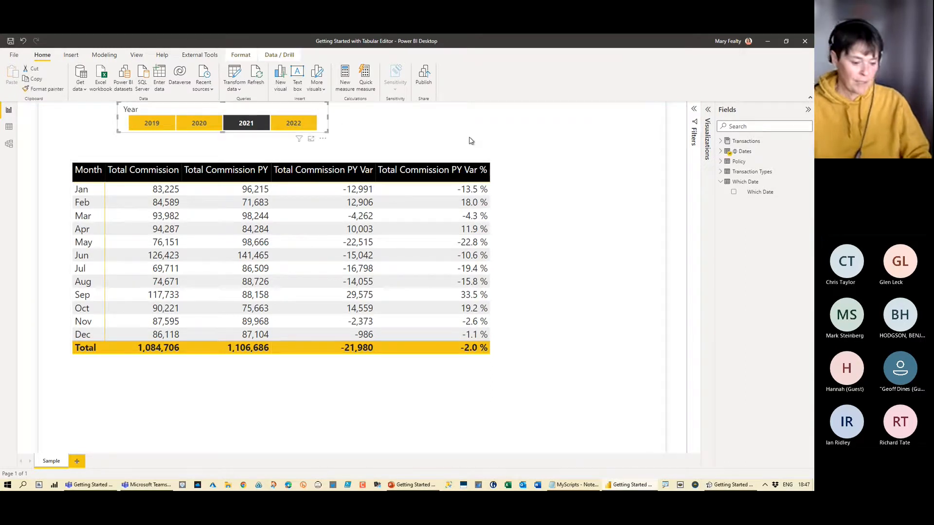
{"action": "key", "text": "ctrl+v"}
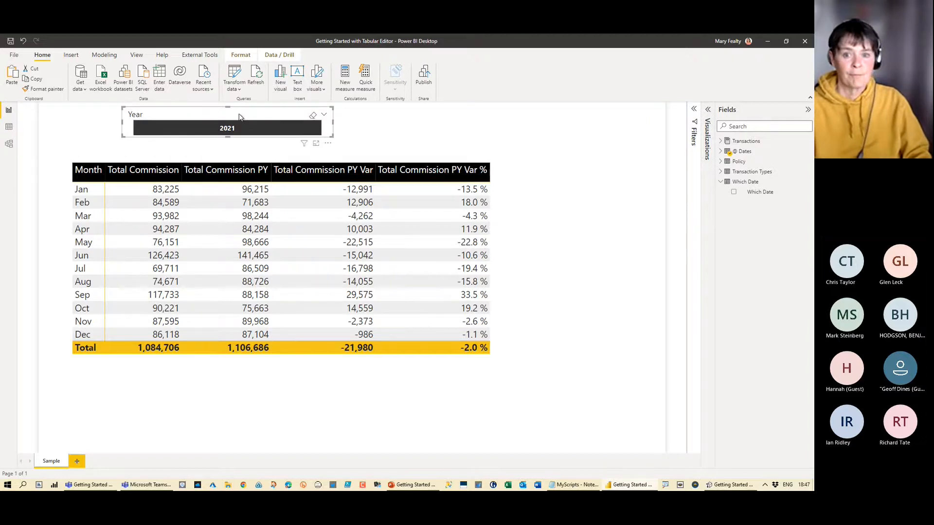
{"action": "left_click_drag", "start_coordinate": [239, 117], "coordinate": [500, 116]}
Replace the Year field in the copied slicer with Which Date from the Which Date table
{"action": "left_click", "coordinate": [694, 109]}
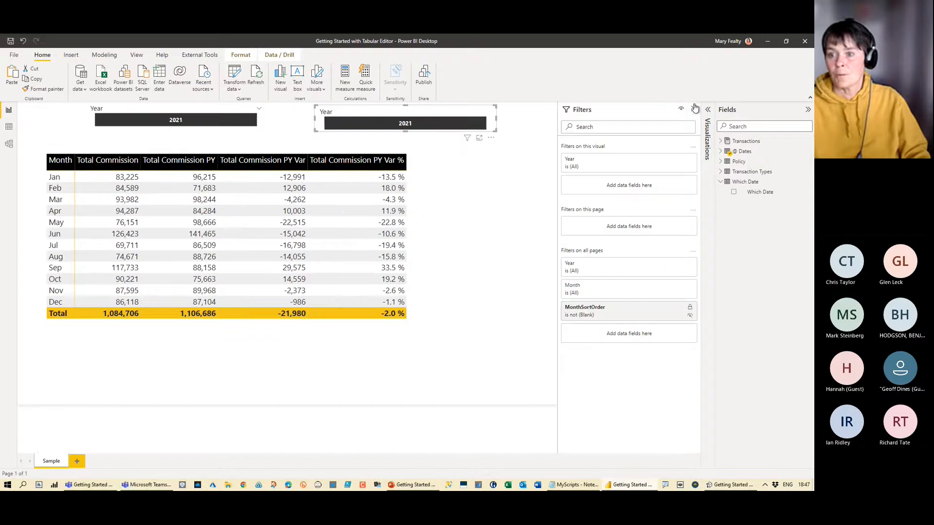
{"action": "left_click", "coordinate": [694, 109]}
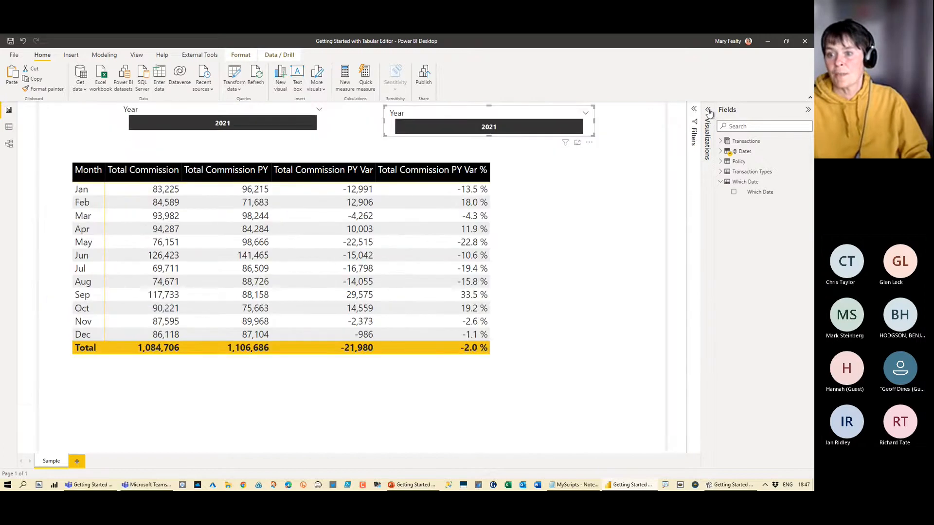
{"action": "left_click", "coordinate": [710, 110]}
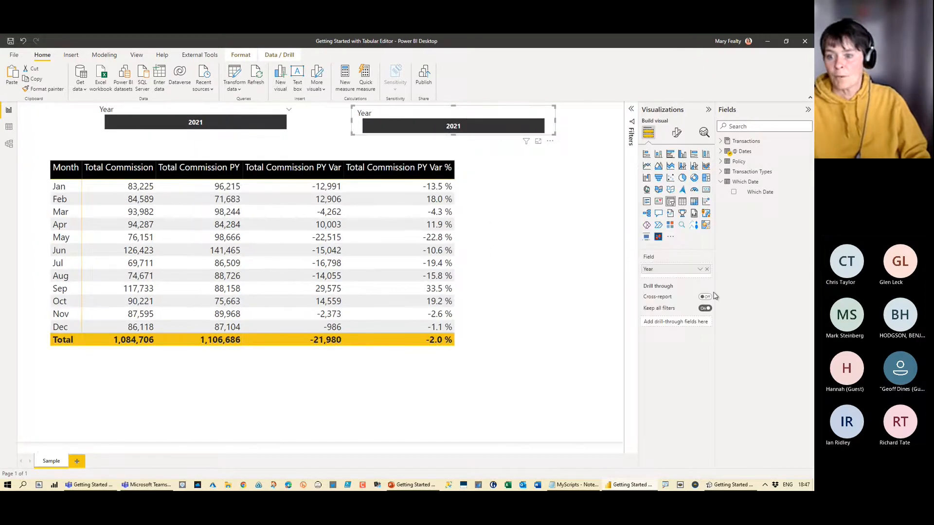
{"action": "left_click", "coordinate": [706, 269]}
{"action": "left_click_drag", "start_coordinate": [760, 192], "coordinate": [675, 270]}
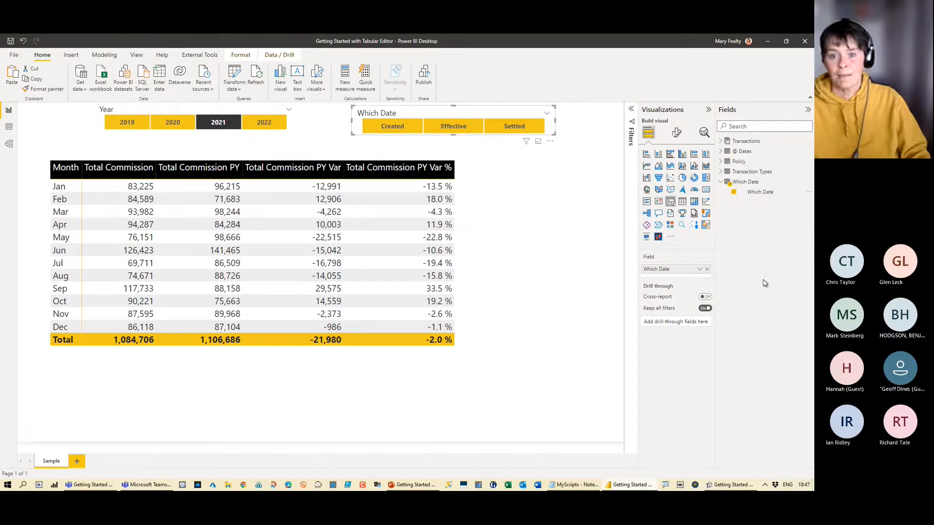
{"action": "left_click", "coordinate": [585, 123]}
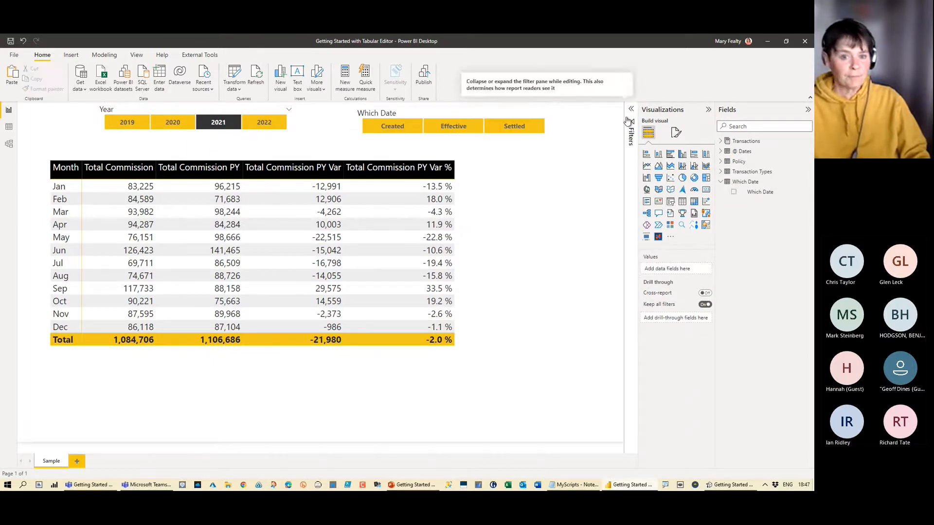
Align the Which Date slicer with the Year slicer and turn on single select in its selection settings
{"action": "left_click_drag", "start_coordinate": [421, 114], "coordinate": [422, 111]}
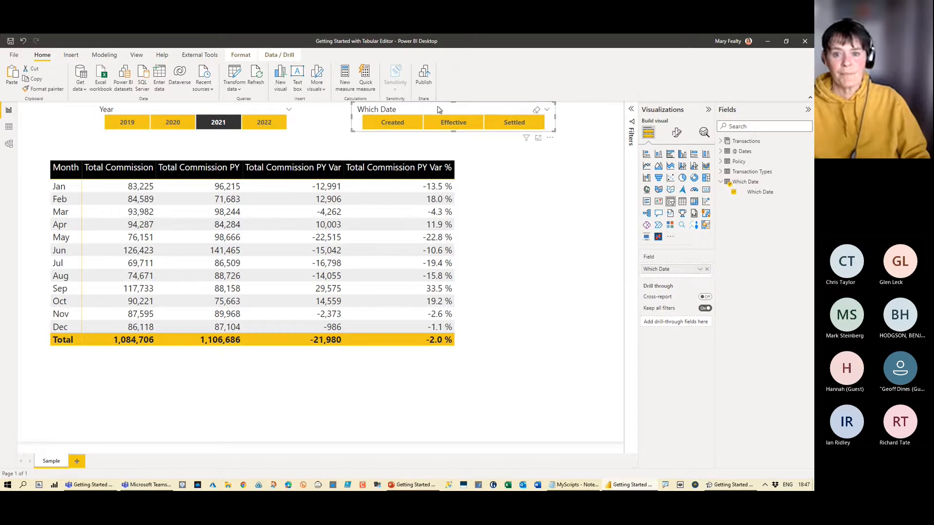
{"action": "left_click", "coordinate": [679, 133]}
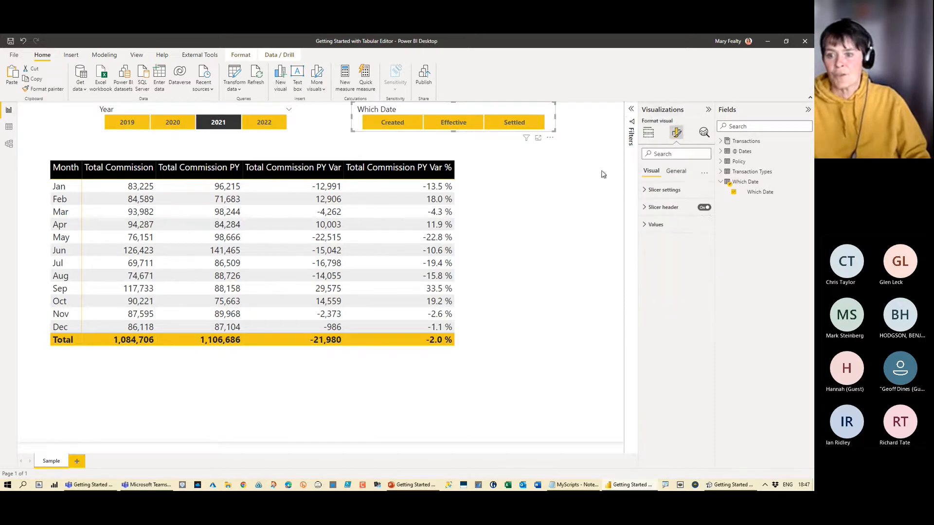
{"action": "left_click", "coordinate": [669, 190]}
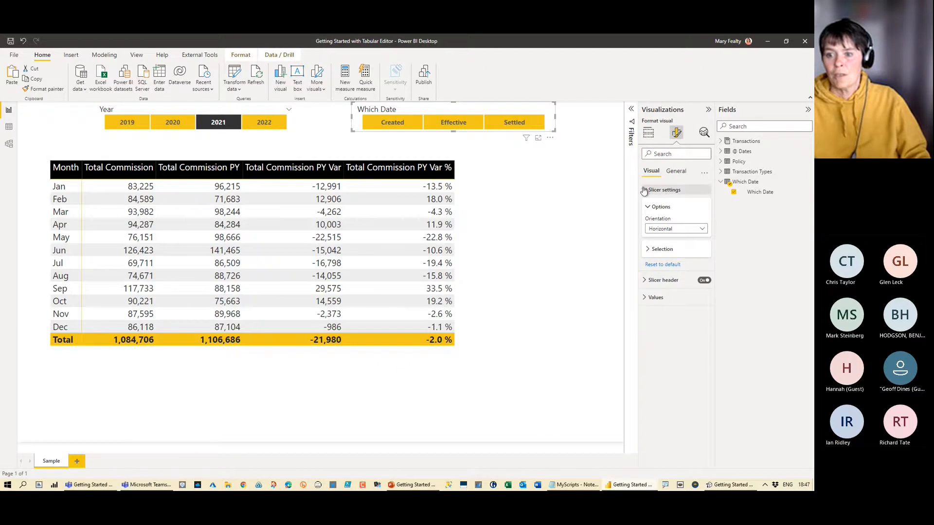
{"action": "left_click", "coordinate": [659, 250]}
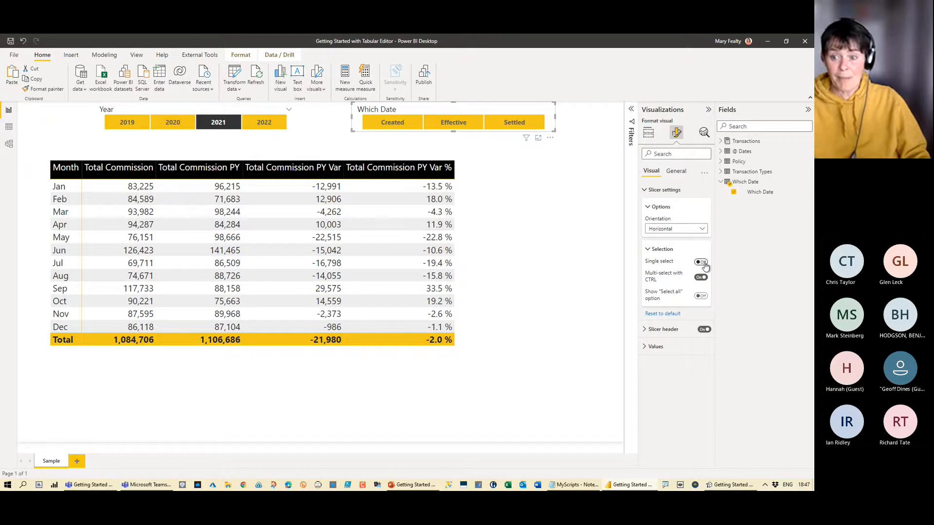
{"action": "left_click", "coordinate": [701, 263]}
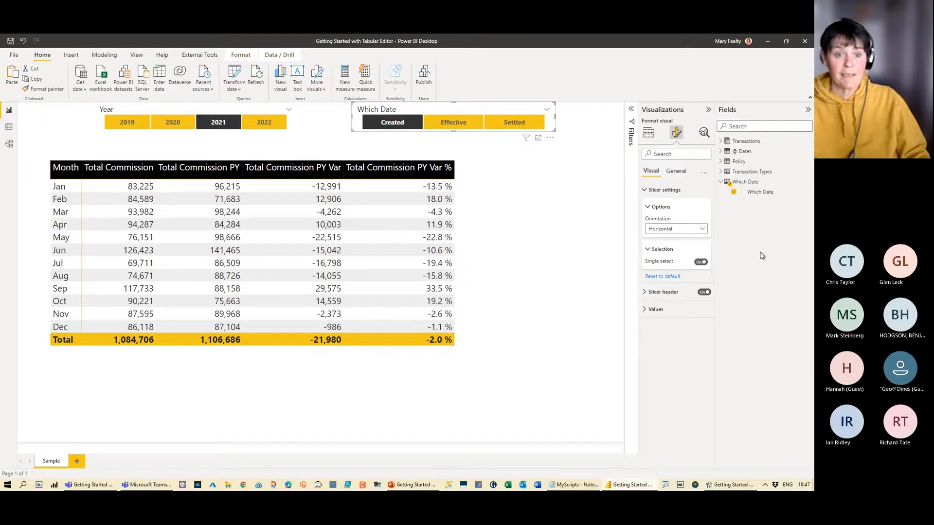
Switch the Which Date slicer between Created, Effective and Settled to compare the commission table totals, leaving Settled selected
{"action": "left_click", "coordinate": [576, 120]}
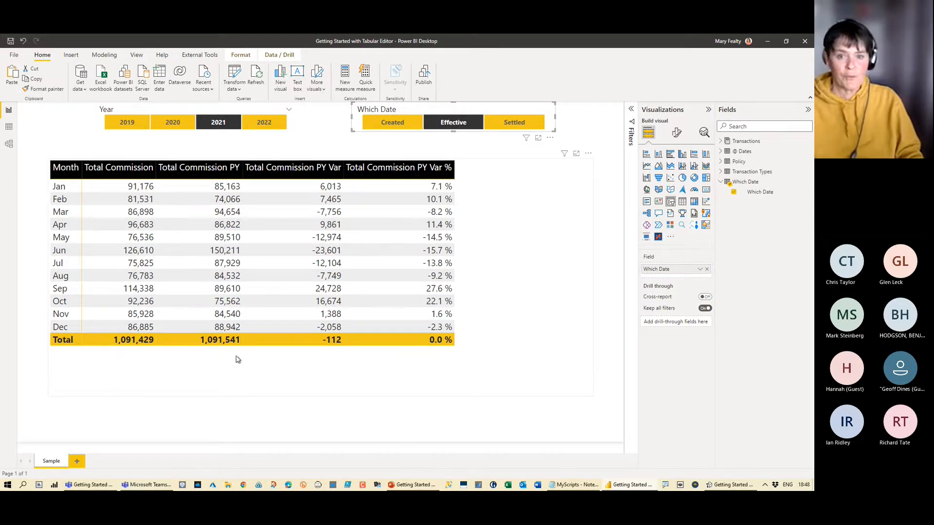
{"action": "left_click", "coordinate": [395, 128]}
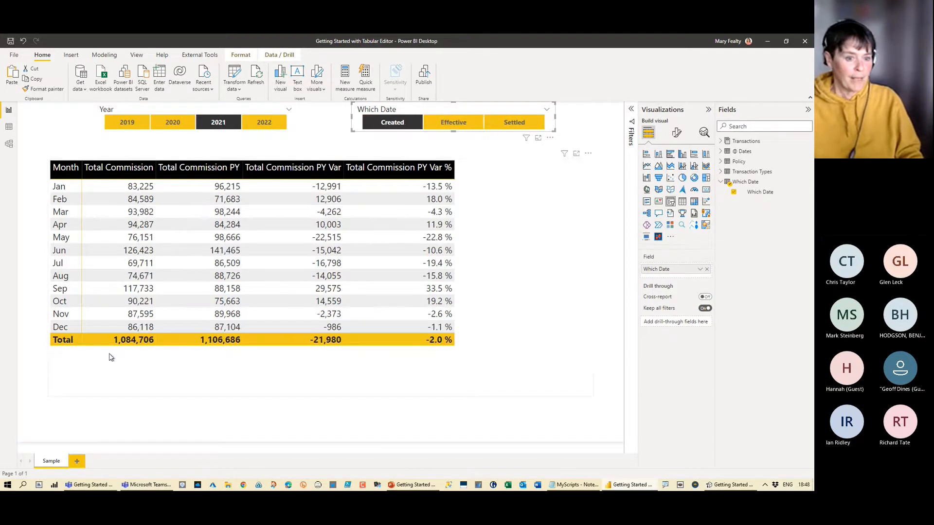
{"action": "key", "text": "ctrl+2"}
{"action": "left_click_drag", "start_coordinate": [89, 326], "coordinate": [192, 365]}
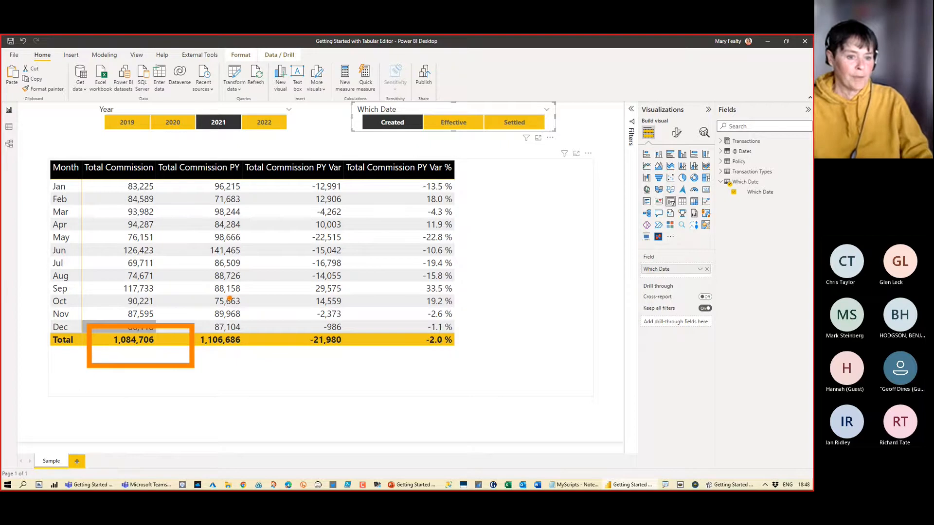
{"action": "key", "text": "Escape"}
{"action": "left_click", "coordinate": [459, 124]}
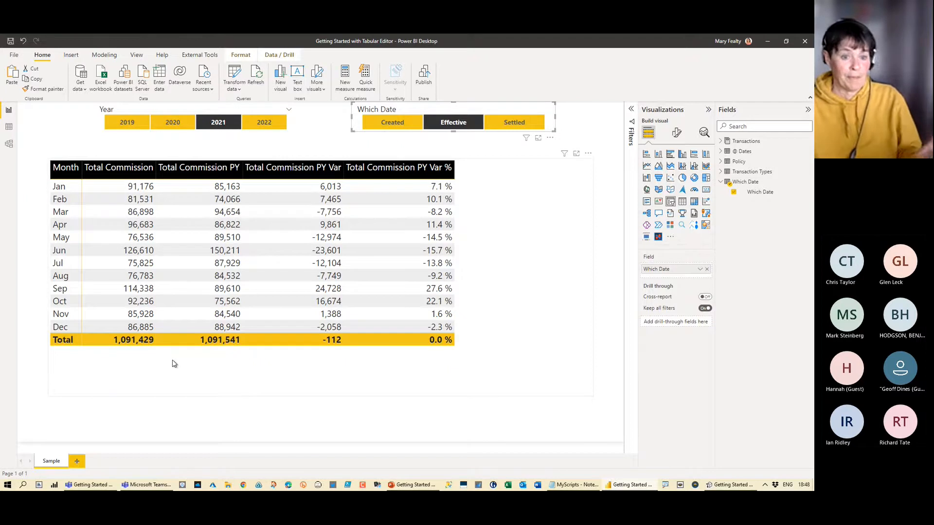
{"action": "left_click", "coordinate": [512, 126]}
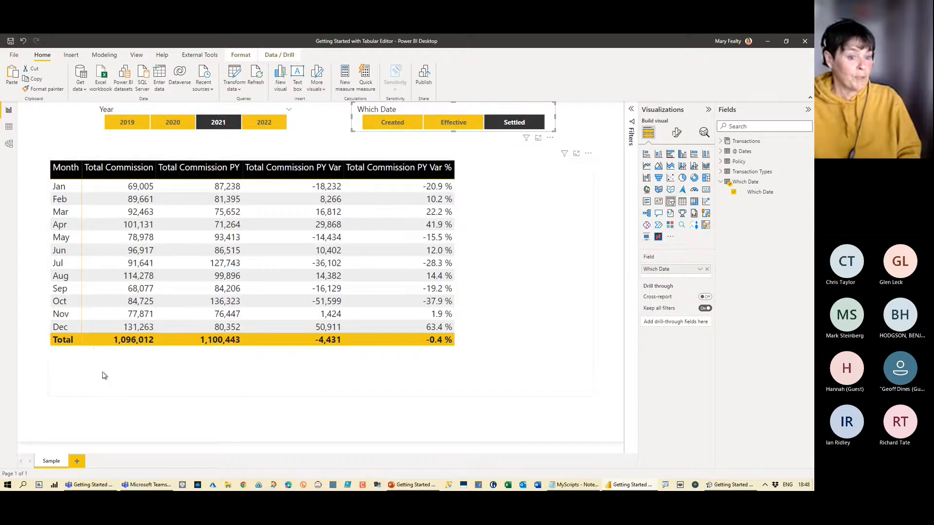
{"action": "left_click", "coordinate": [581, 122]}
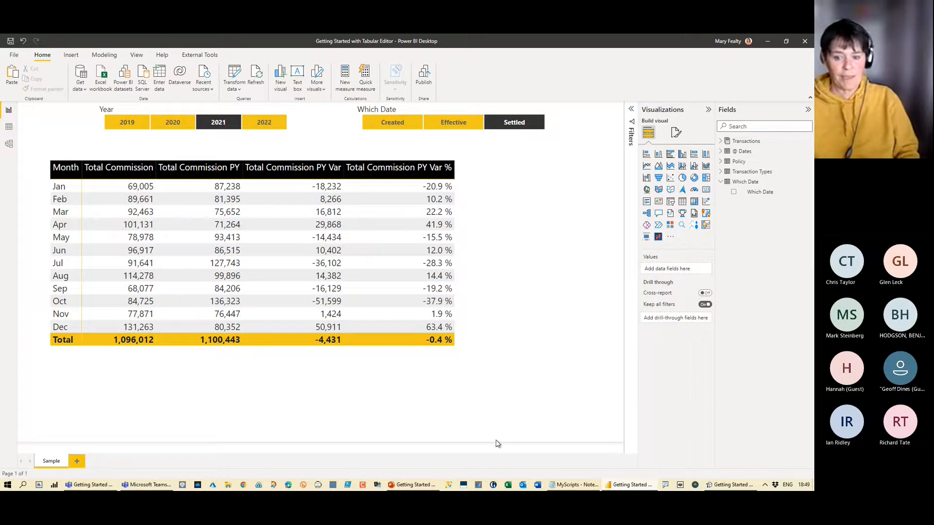
Switch to Tabular Editor and clear the old USING VARIABLES script from the advanced scripting editor
{"action": "left_click", "coordinate": [734, 488]}
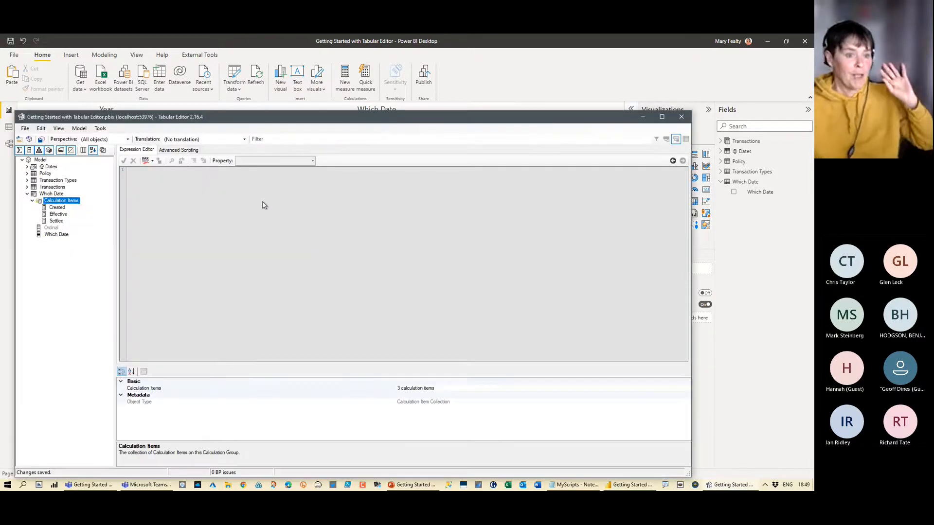
{"action": "left_click", "coordinate": [575, 486]}
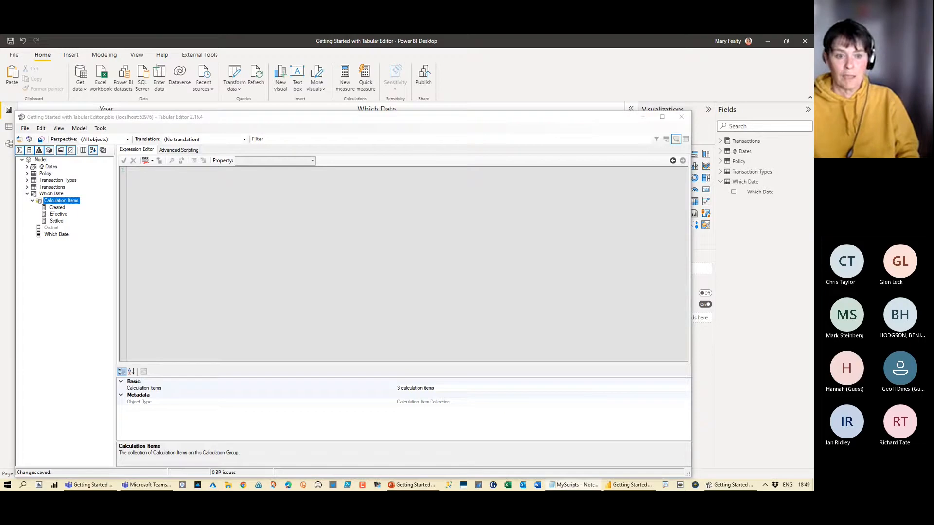
{"action": "left_click", "coordinate": [183, 152]}
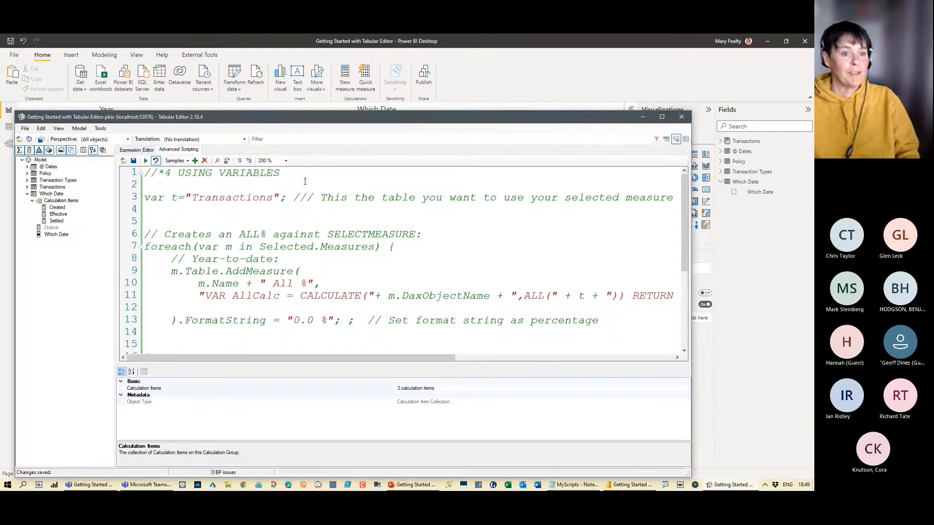
{"action": "key", "text": "ctrl+a"}
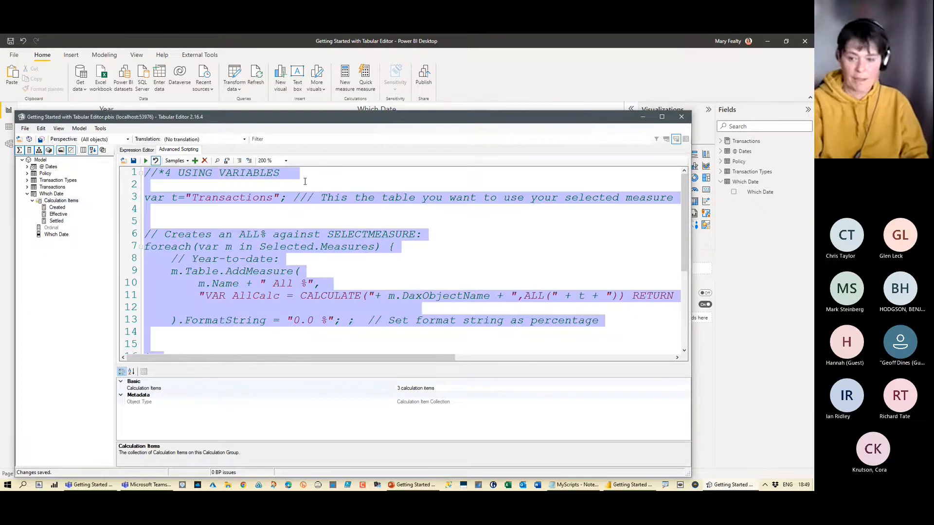
{"action": "key", "text": "Delete"}
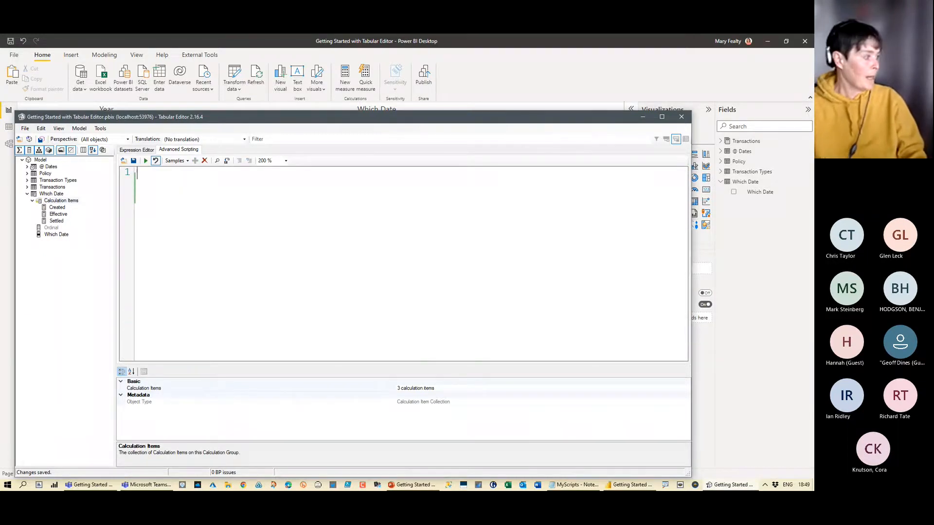
{"action": "key", "text": "alt+Tab"}
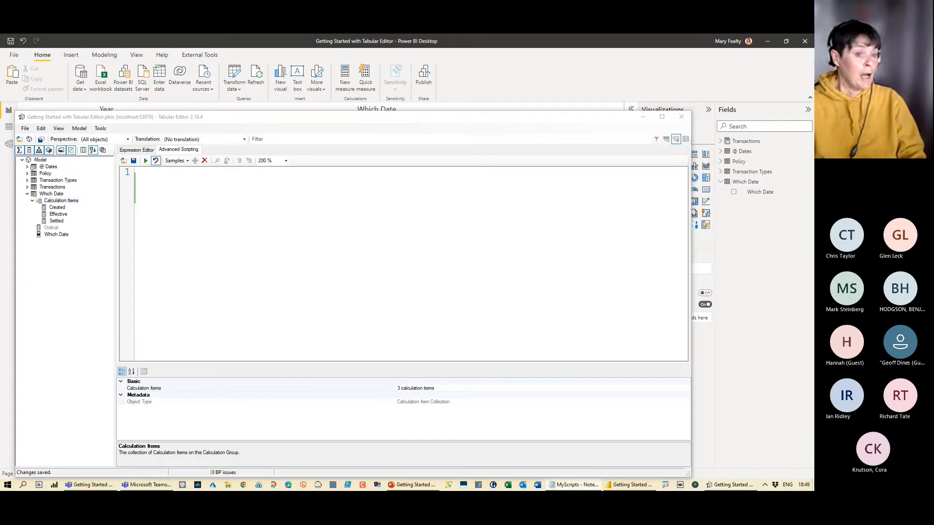
Expand the Transactions table and examine the DAX layout of the Total Commission All %, All Selected %, PY, PY Var and PY Var % measures
{"action": "left_click", "coordinate": [27, 187]}
{"action": "left_click", "coordinate": [68, 201]}
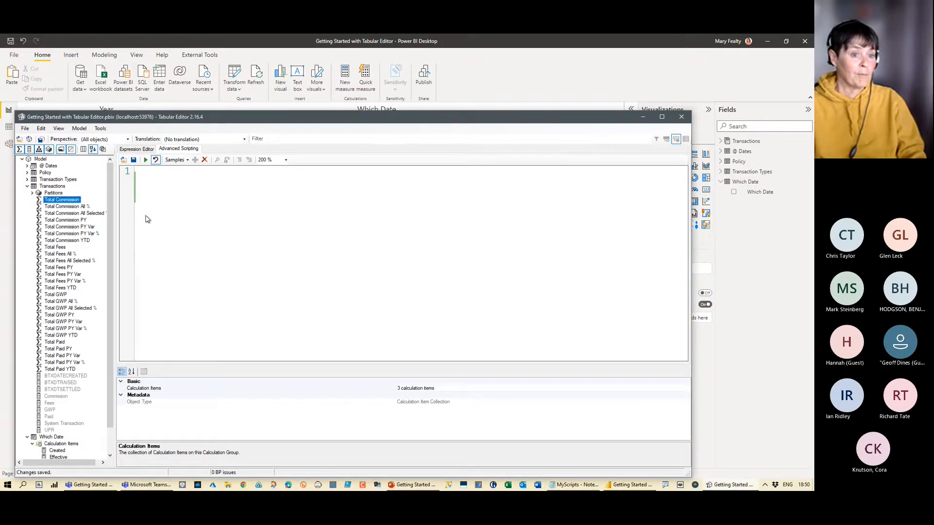
{"action": "left_click", "coordinate": [71, 214]}
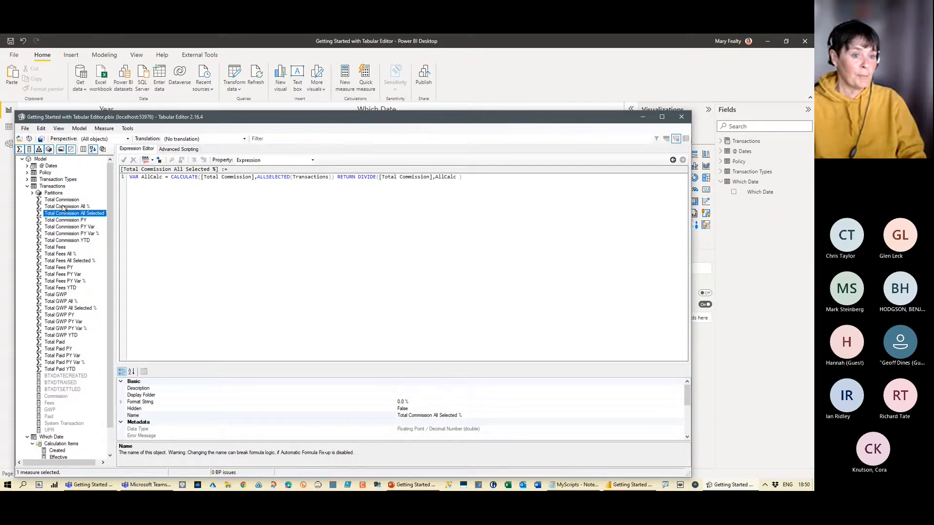
{"action": "left_click", "coordinate": [68, 207]}
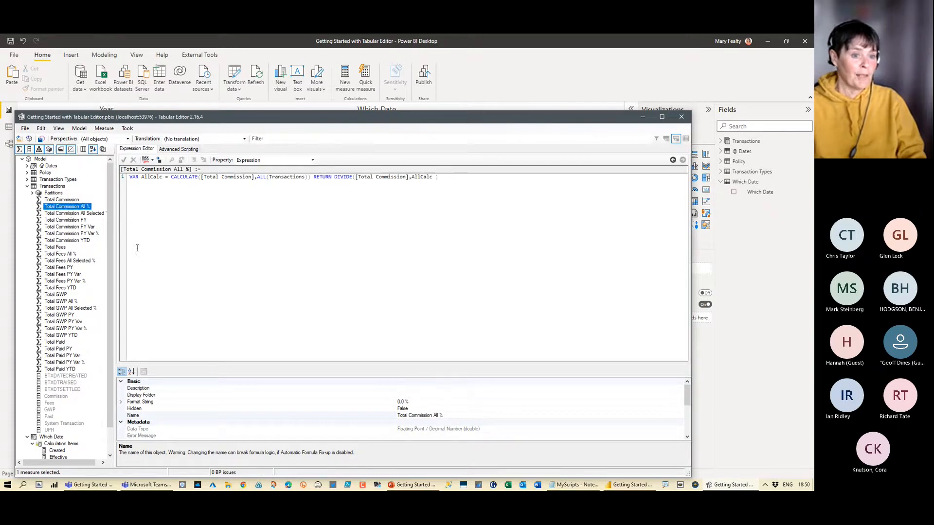
{"action": "left_click", "coordinate": [59, 214]}
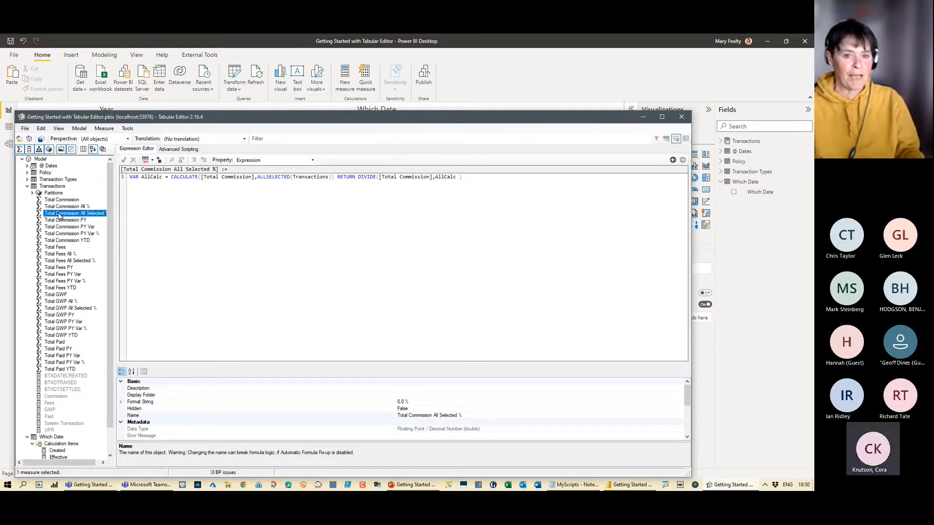
{"action": "left_click", "coordinate": [68, 221]}
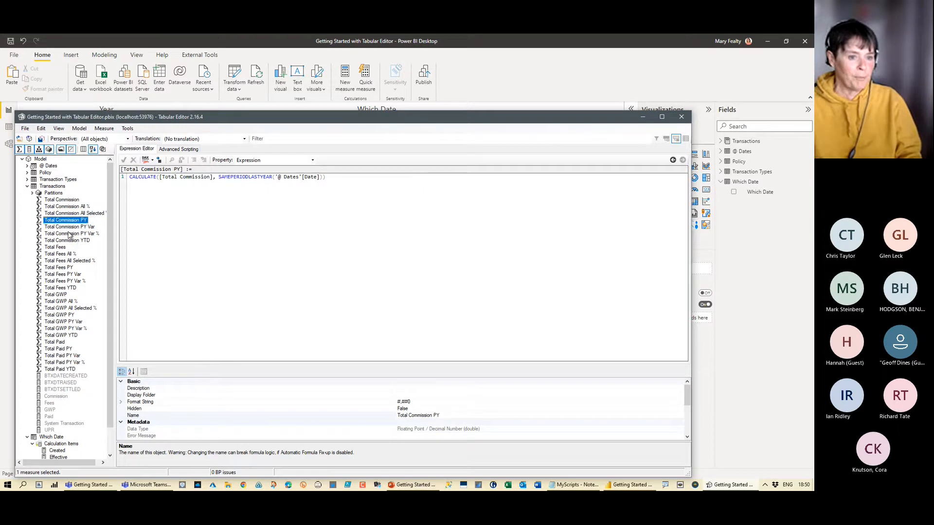
{"action": "left_click", "coordinate": [68, 227]}
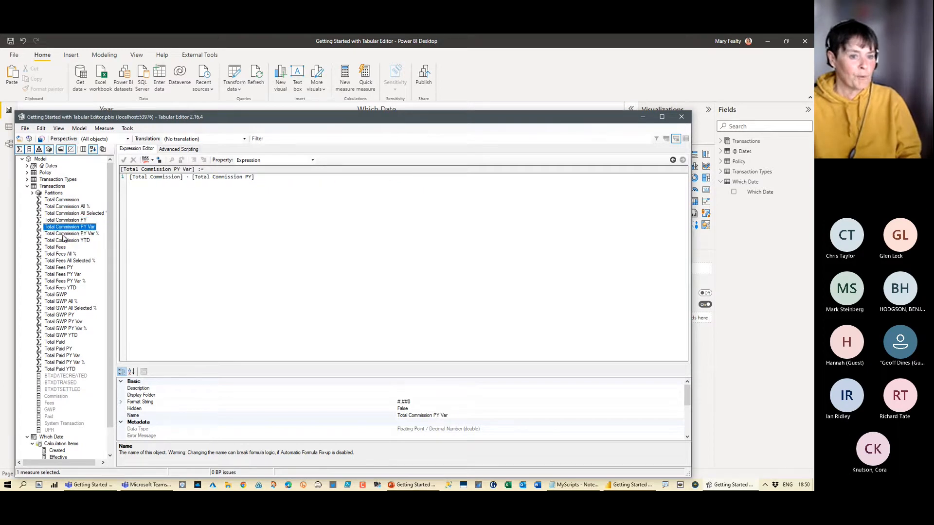
{"action": "left_click", "coordinate": [64, 234]}
Enter the script Model.AllMeasures.FormatDax(); in the empty advanced scripting editor
{"action": "left_click", "coordinate": [178, 150]}
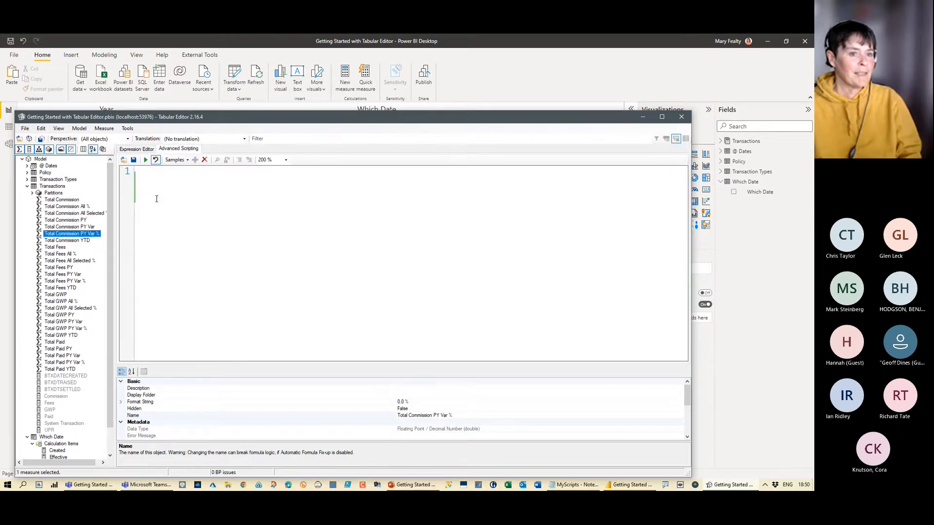
{"action": "left_click", "coordinate": [171, 188]}
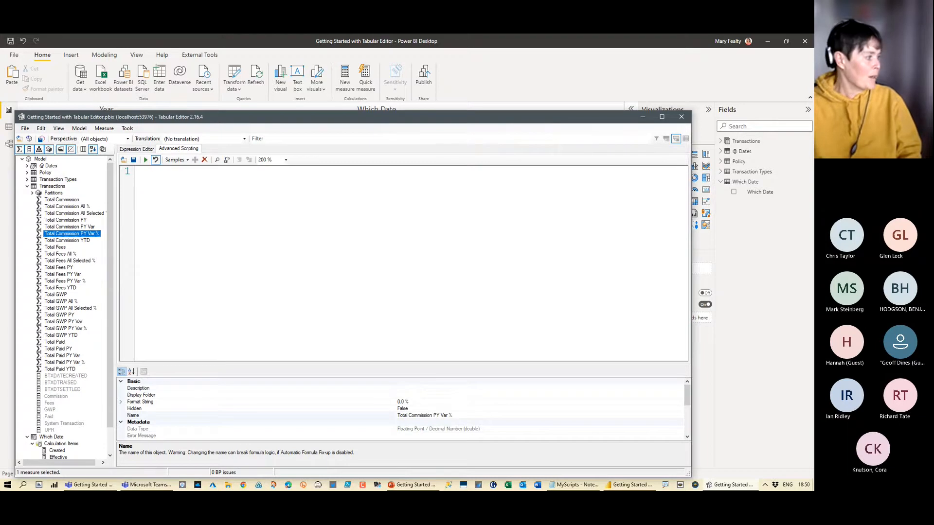
{"action": "key", "text": "alt+Tab"}
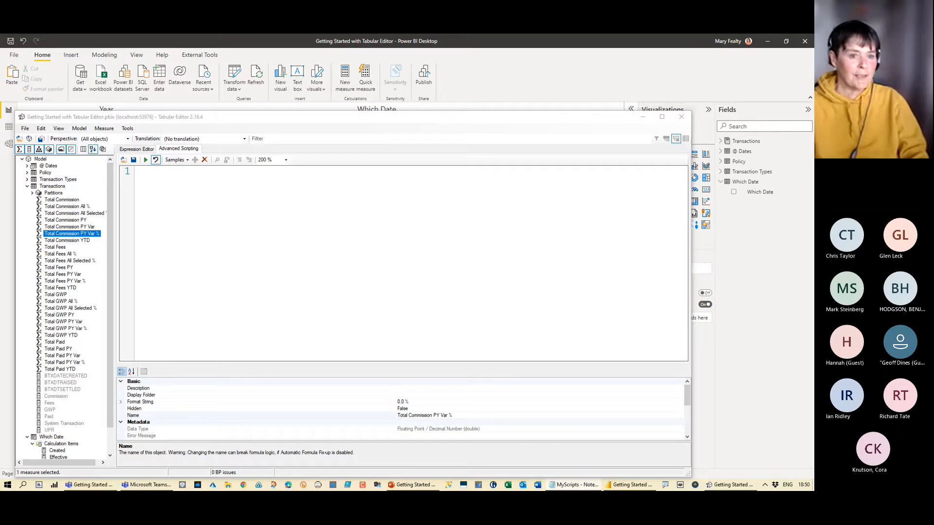
{"action": "left_click", "coordinate": [140, 191]}
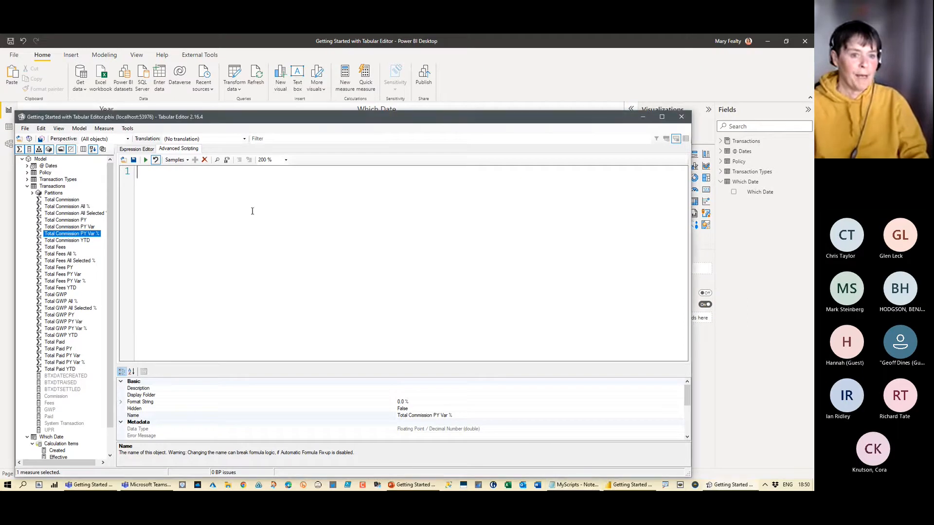
{"action": "type", "text": "Model.AllMeasures.FormatDax();"}
{"action": "left_click", "coordinate": [249, 229]}
Select the Transactions measures from Total Commission through Total Paid YTD, and reduce the selection to Total Commission
{"action": "left_click", "coordinate": [58, 200]}
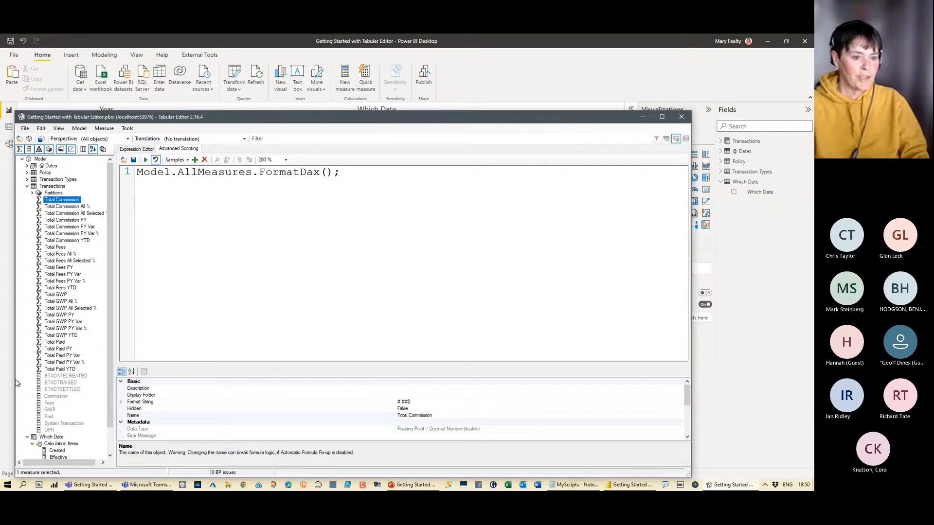
{"action": "left_click", "coordinate": [65, 371], "text": "shift"}
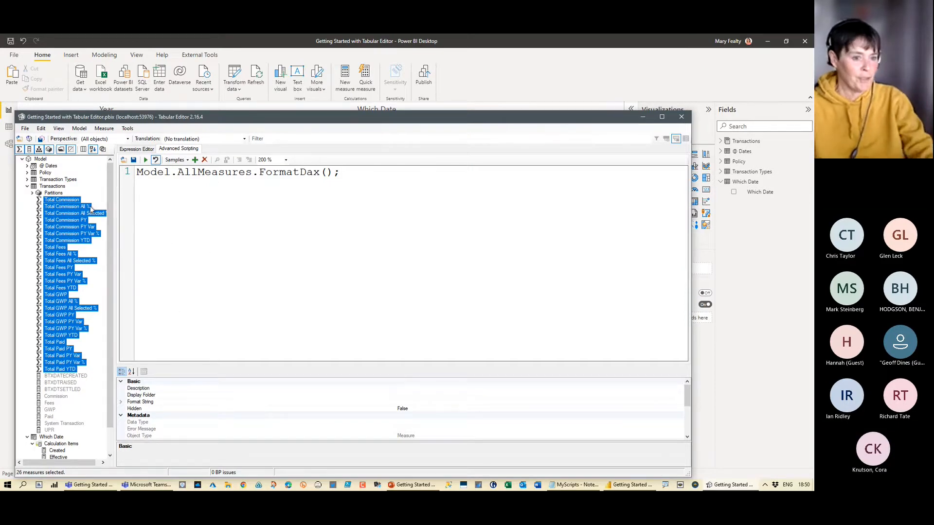
{"action": "left_click", "coordinate": [59, 201]}
{"action": "left_click", "coordinate": [231, 214]}
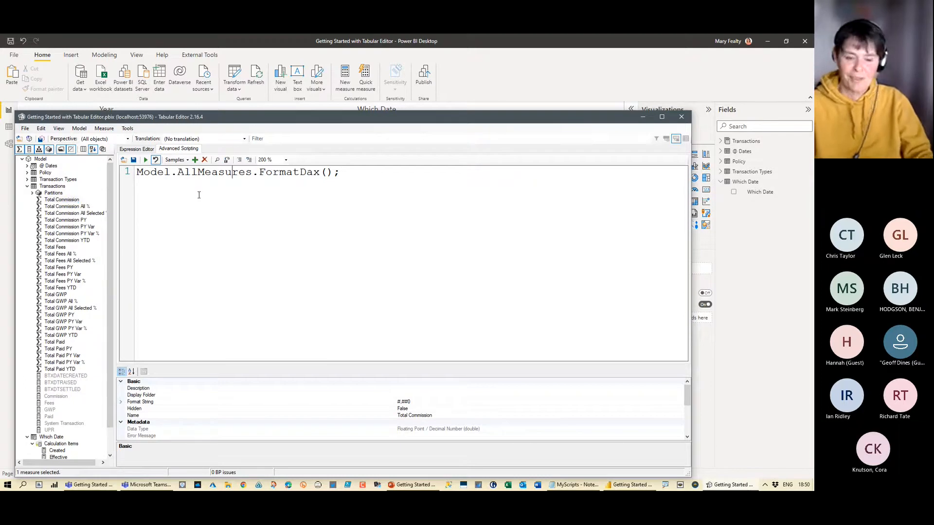
{"action": "left_click_drag", "start_coordinate": [130, 157], "coordinate": [355, 197]}
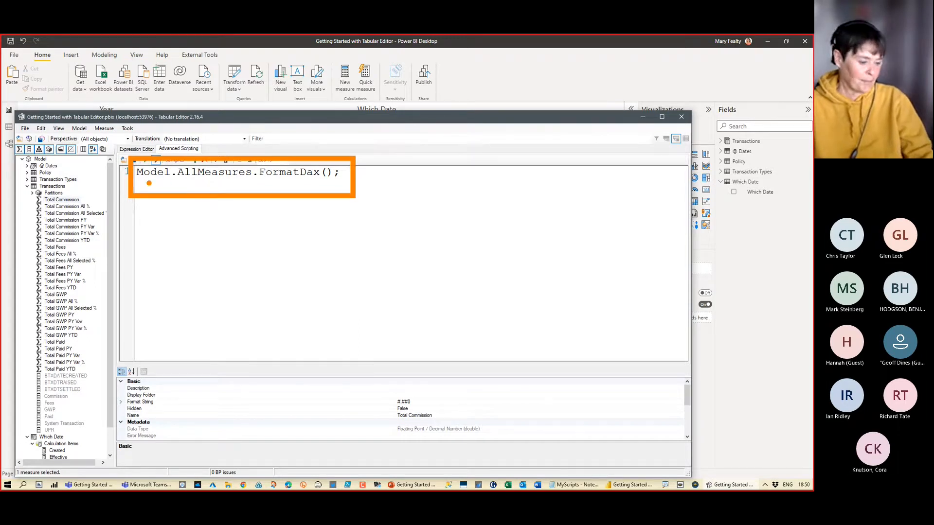
{"action": "left_click_drag", "start_coordinate": [137, 179], "coordinate": [171, 179]}
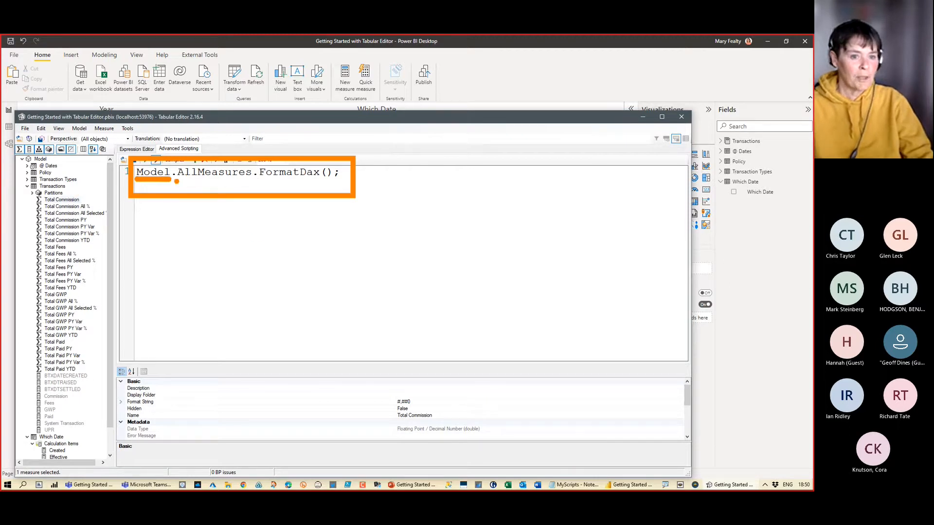
{"action": "left_click_drag", "start_coordinate": [177, 182], "coordinate": [263, 182]}
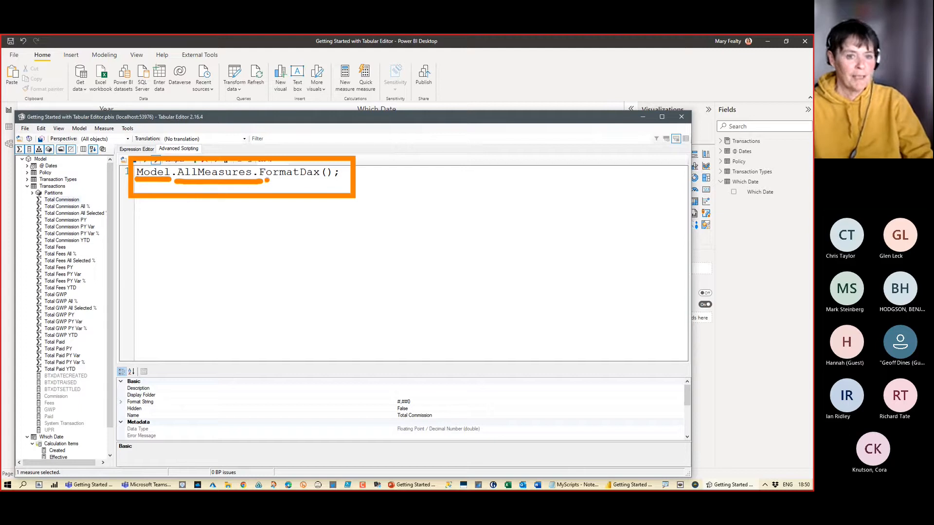
{"action": "left_click_drag", "start_coordinate": [266, 180], "coordinate": [340, 185]}
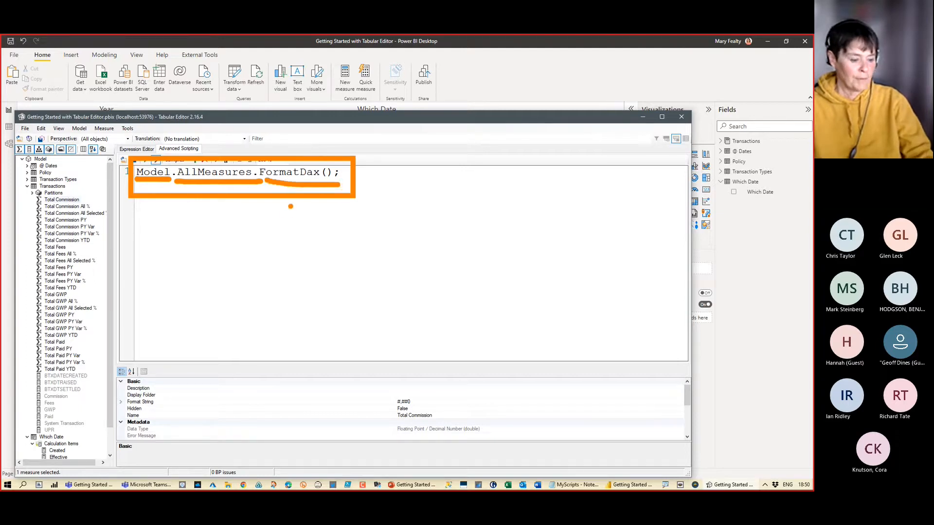
{"action": "key", "text": "Escape"}
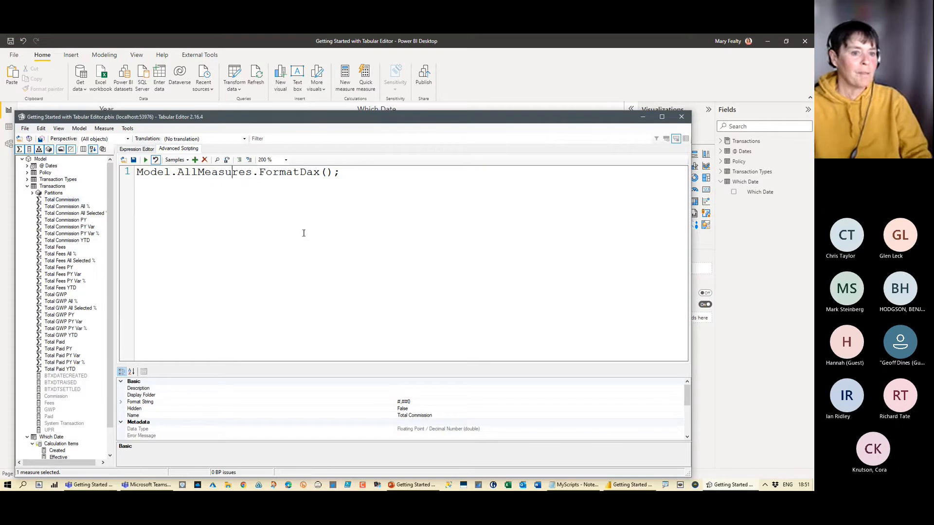
Examine the unformatted DAX expression of the Total Commission All Selected % measure in the Transactions table
{"action": "left_click", "coordinate": [74, 213]}
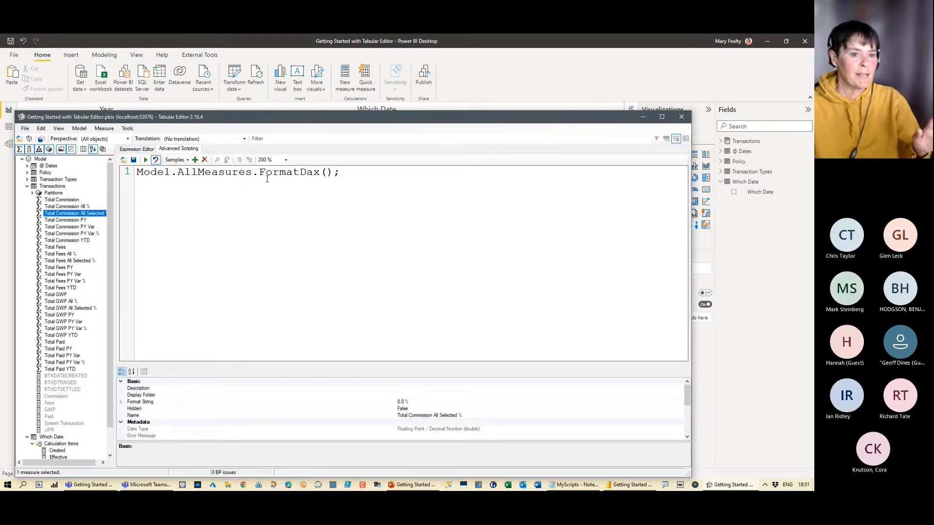
{"action": "left_click", "coordinate": [136, 149]}
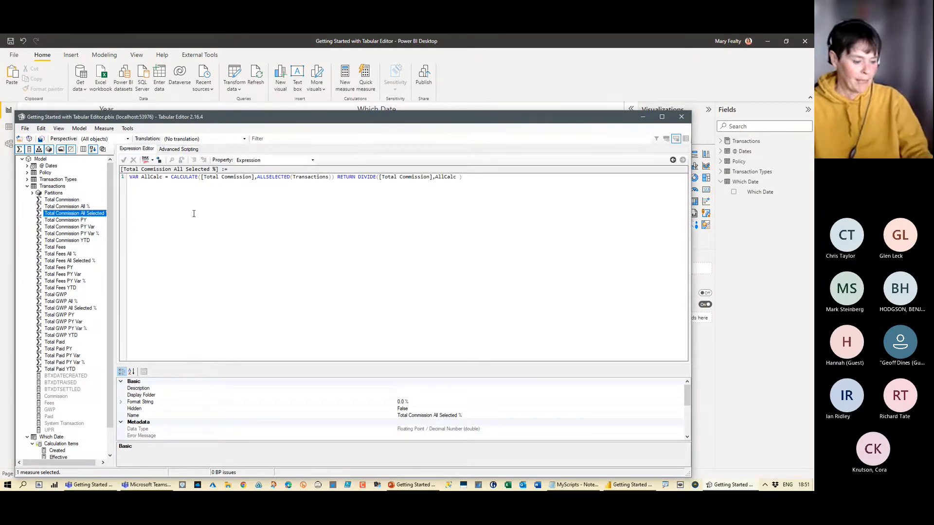
{"action": "left_click_drag", "start_coordinate": [103, 149], "coordinate": [514, 237]}
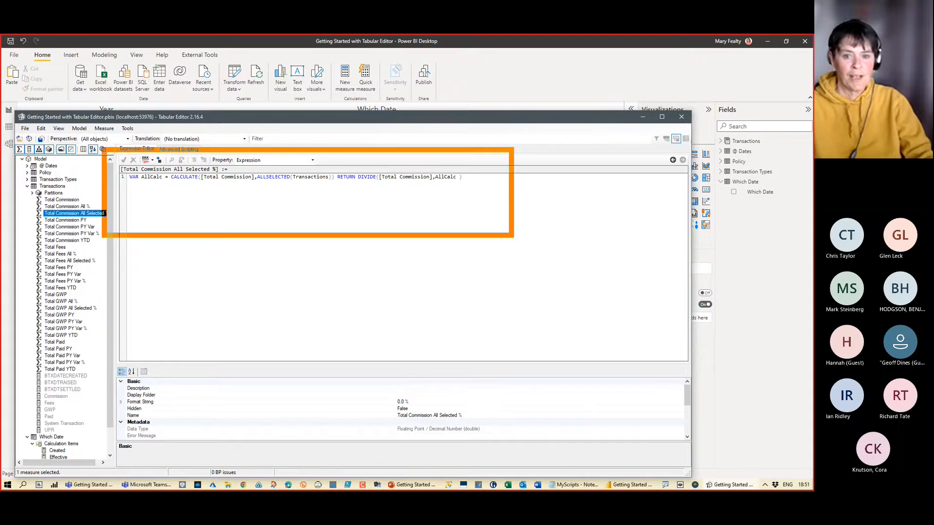
{"action": "scroll", "coordinate": [449, 217], "scroll_direction": "up", "scroll_amount": 1}
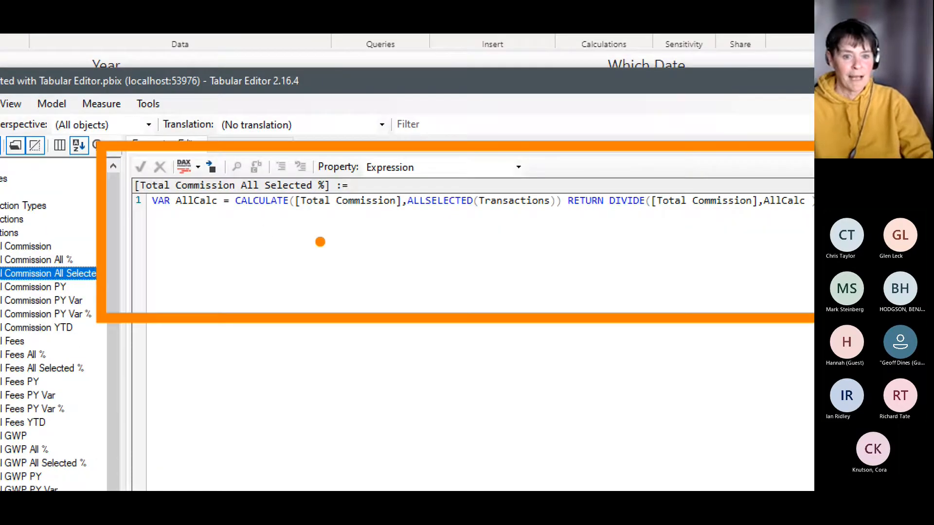
{"action": "key", "text": "Escape"}
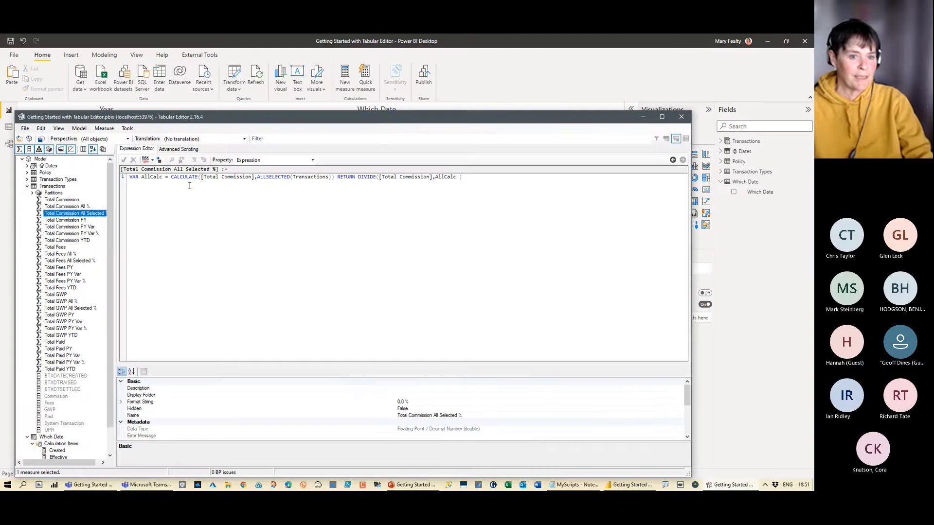
Run the Model.AllMeasures.FormatDax(); script on the model and check its execution status
{"action": "left_click", "coordinate": [179, 149]}
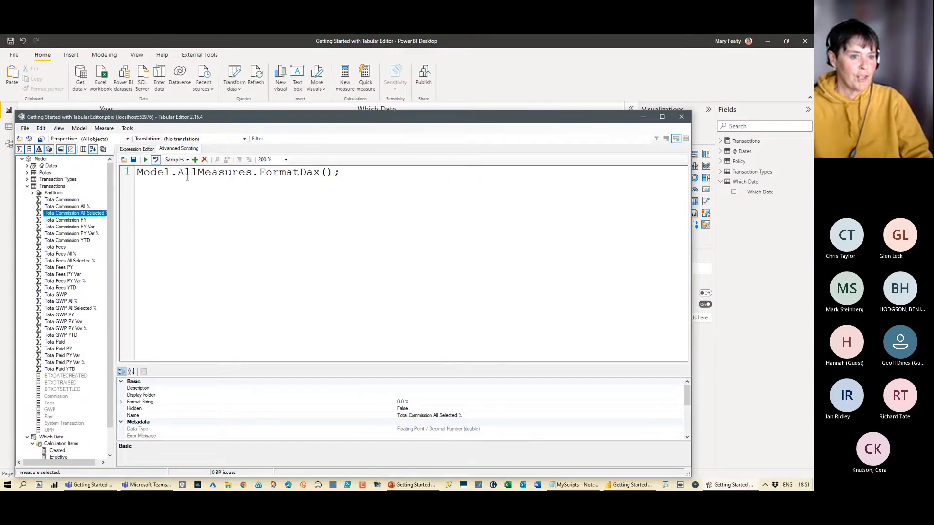
{"action": "left_click", "coordinate": [146, 160]}
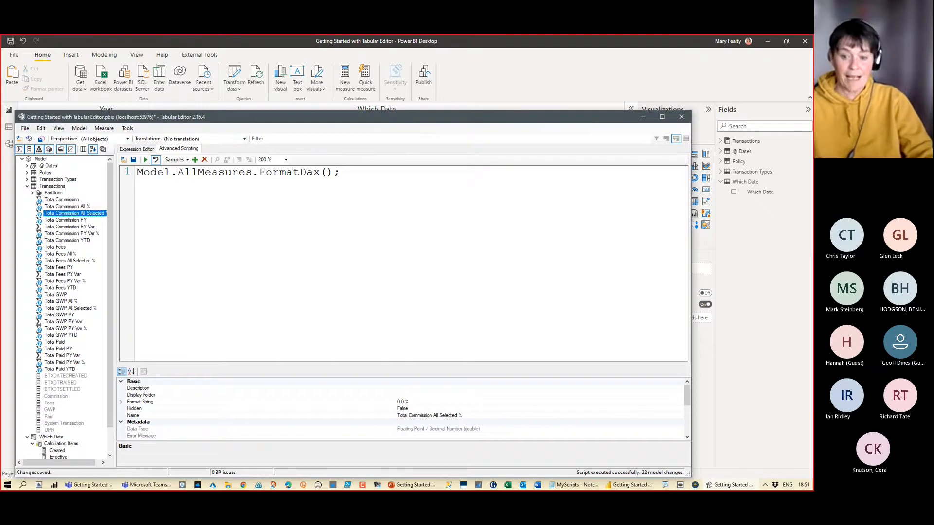
{"action": "mouse_move", "coordinate": [553, 451]}
{"action": "left_mouse_down"}
{"action": "mouse_move", "coordinate": [628, 477]}
{"action": "mouse_move", "coordinate": [729, 490]}
{"action": "left_mouse_up"}
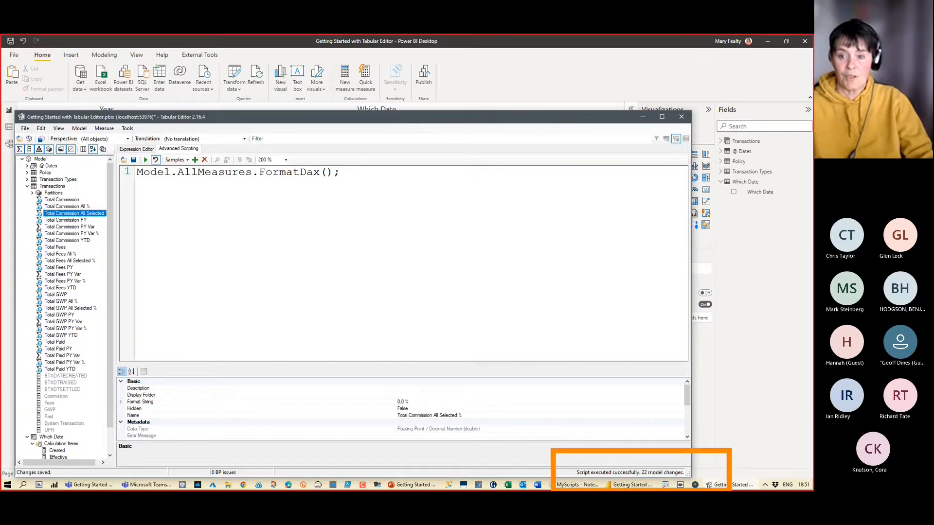
{"action": "scroll", "coordinate": [708, 450], "scroll_direction": "up", "scroll_amount": 1}
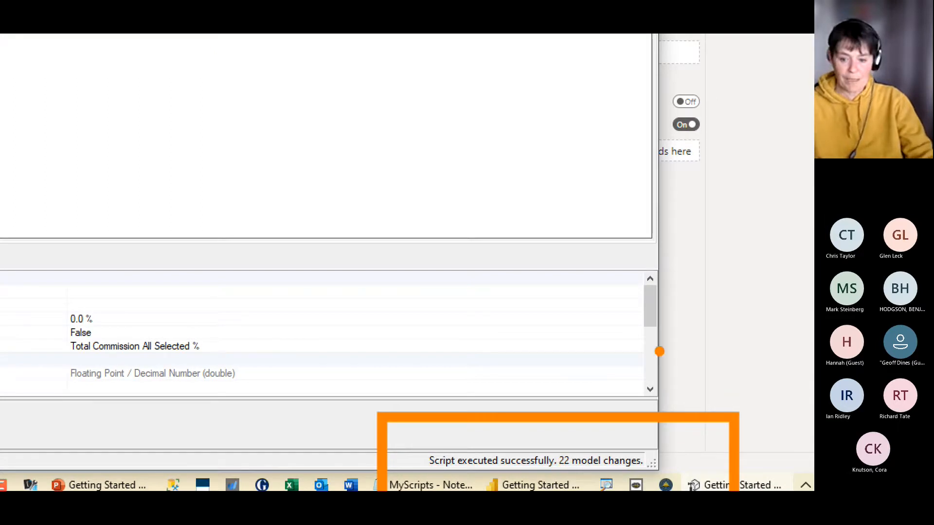
{"action": "key", "text": "Escape"}
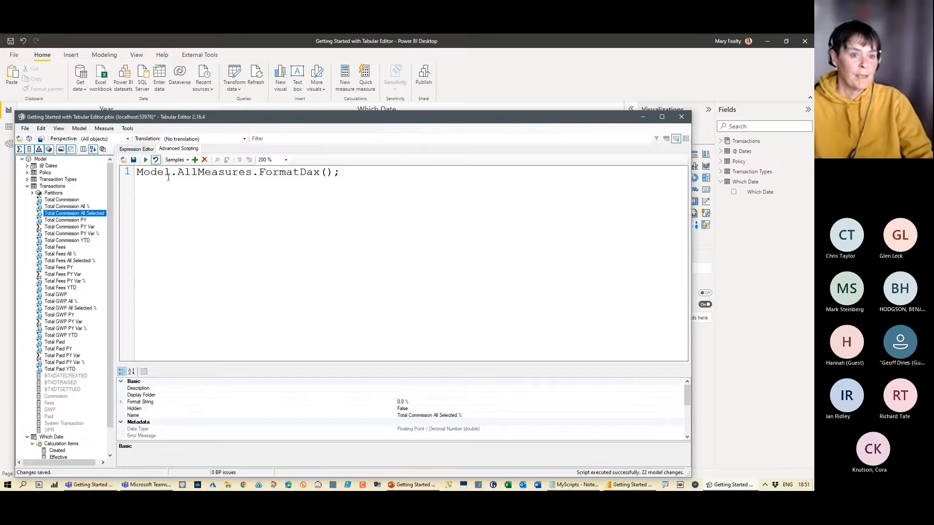
Examine the DAX layout of the Total Commission All Selected % measure after the formatting script
{"action": "left_click", "coordinate": [139, 149]}
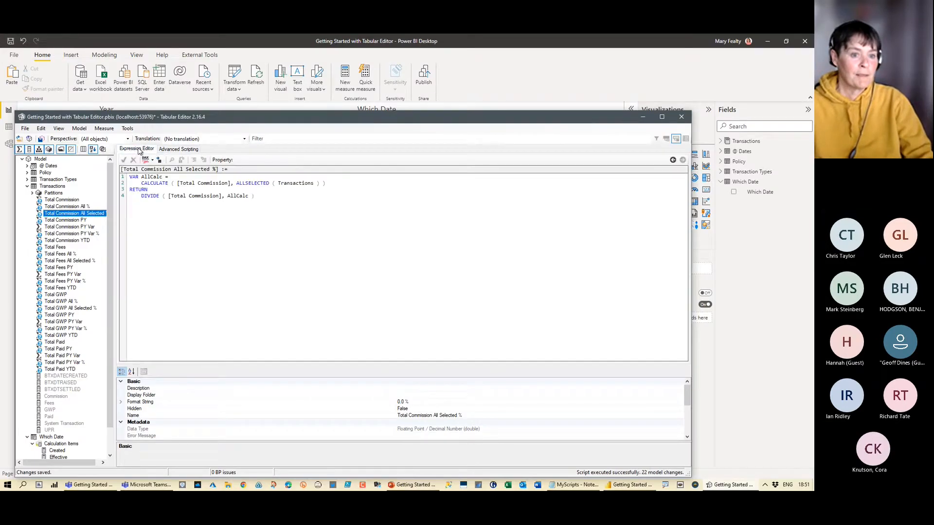
{"action": "key", "text": "ctrl+2"}
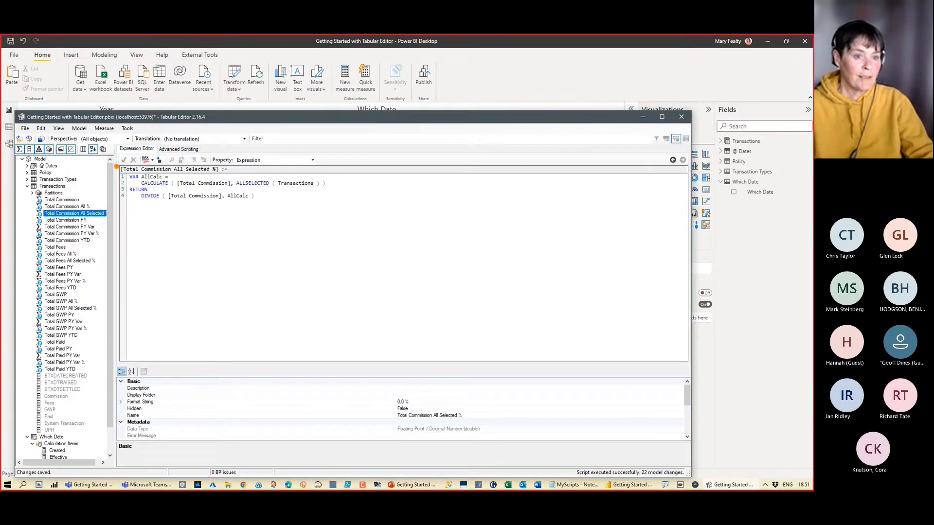
{"action": "left_click_drag", "start_coordinate": [113, 158], "coordinate": [357, 237]}
{"action": "scroll", "coordinate": [260, 211], "scroll_direction": "up", "scroll_amount": 1}
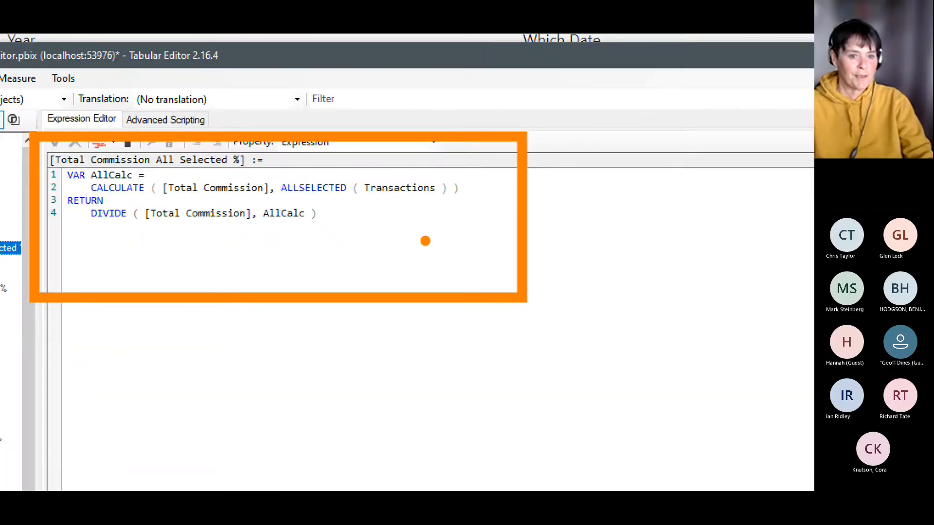
{"action": "key", "text": "Escape"}
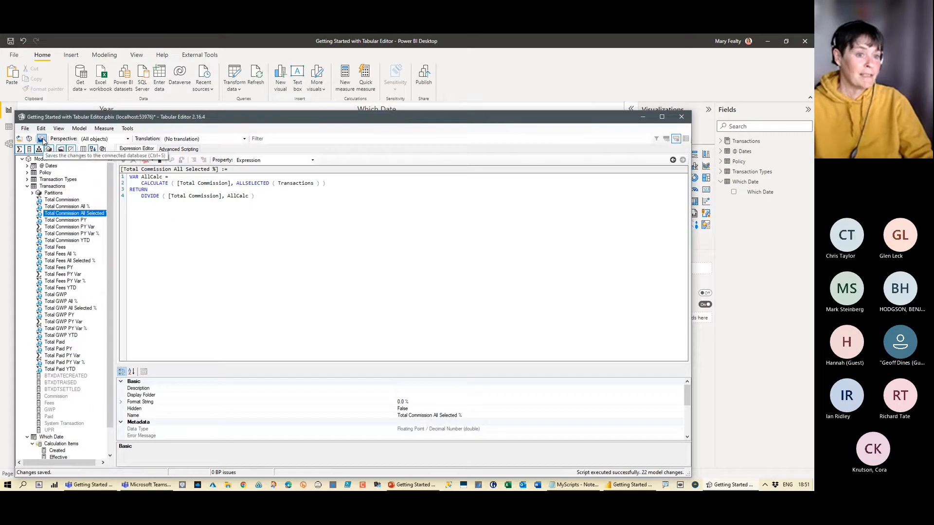
Save the formatting changes to the connected database and check the formula of Total Commission All % in Power BI Desktop
{"action": "left_click", "coordinate": [41, 139]}
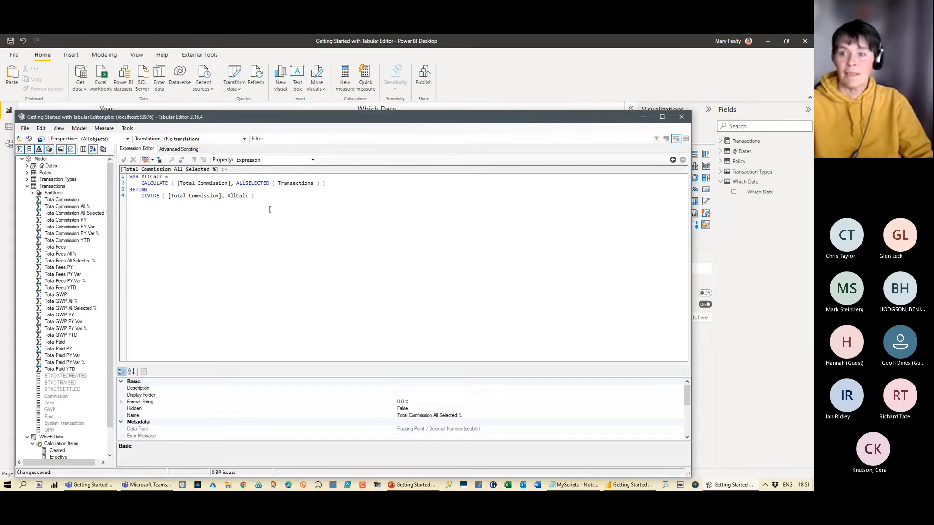
{"action": "left_click", "coordinate": [722, 141]}
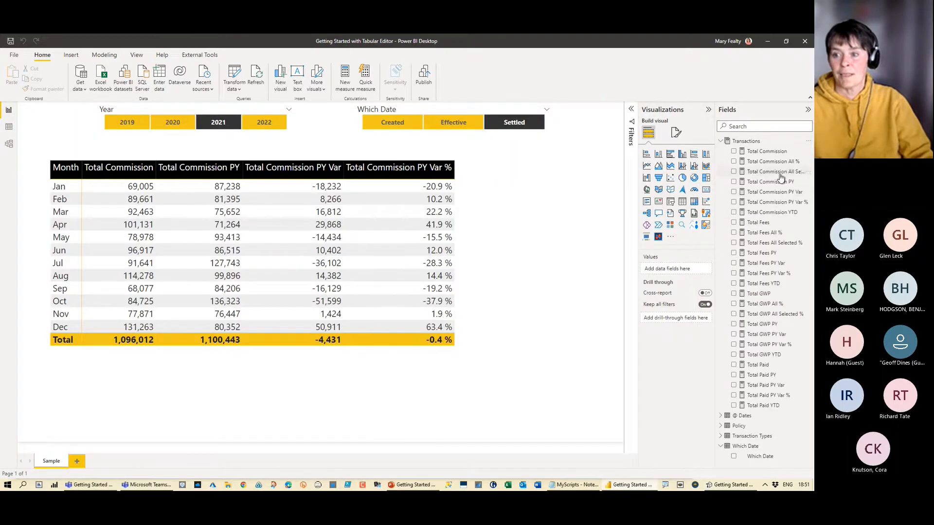
{"action": "left_click", "coordinate": [768, 162]}
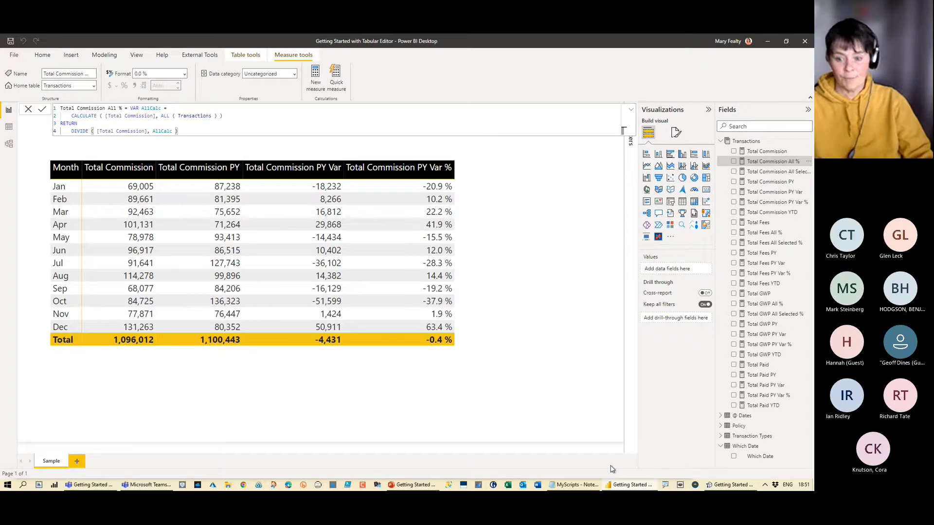
Switch to Tabular Editor and replace the advanced script with a commented foreach loop over Model.AllMeasures that sets m.Description = m.Expression;
{"action": "left_click", "coordinate": [728, 485]}
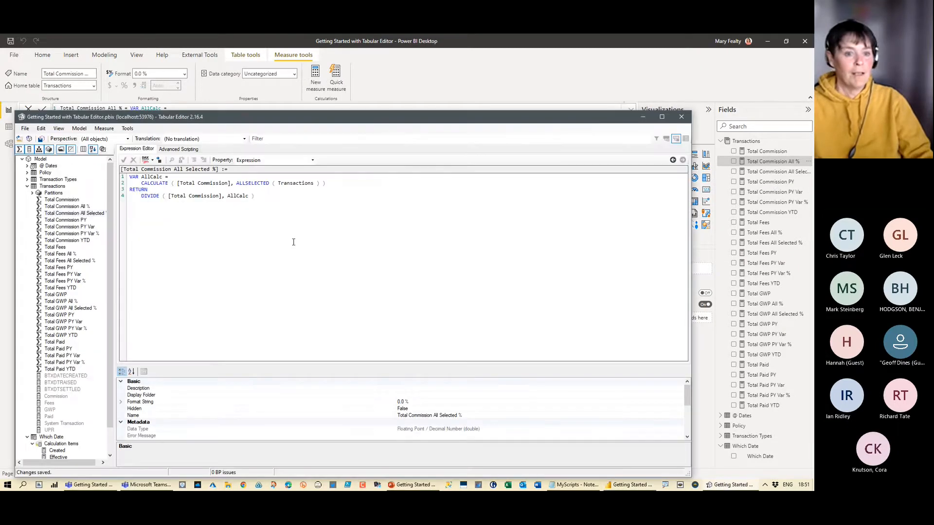
{"action": "left_click", "coordinate": [175, 149]}
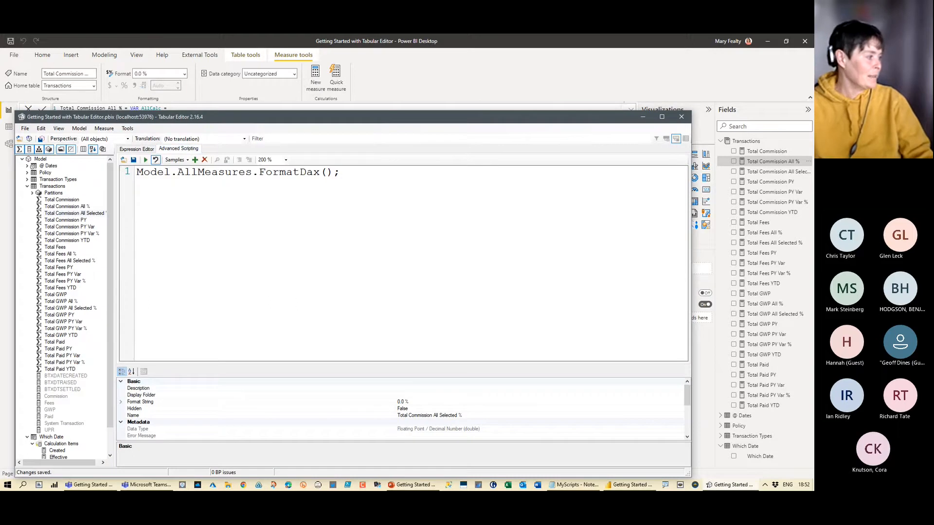
{"action": "left_click", "coordinate": [575, 485]}
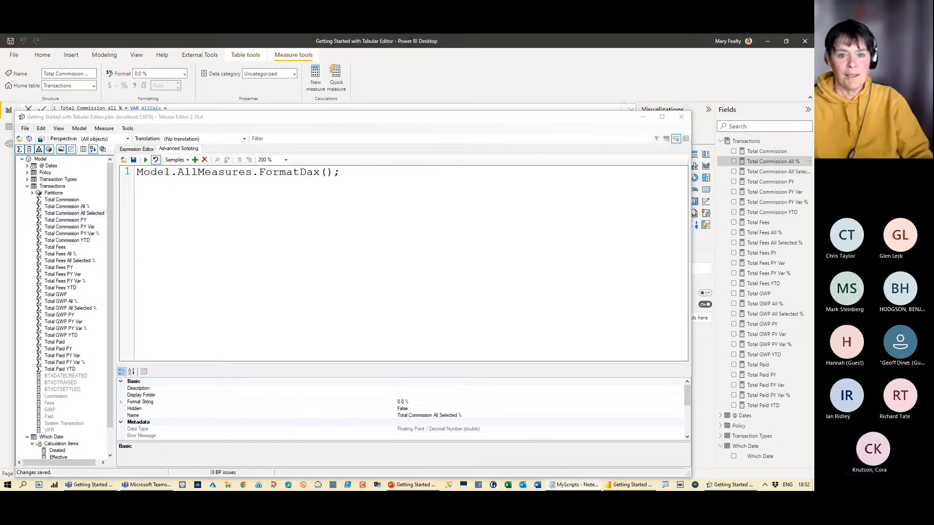
{"action": "left_click", "coordinate": [410, 253]}
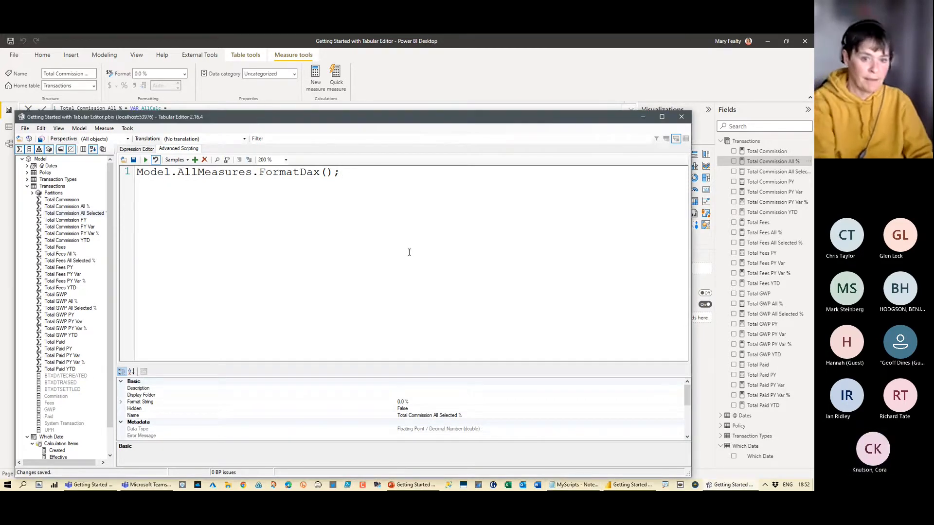
{"action": "key", "text": "ctrl+a"}
{"action": "type", "text": "//*7 ADD A DESCRIPTION TO ALL MEASURES THAT SHOWS THE FORMULA USED */  foreach (var m in Model.AllMeasures) {     m.Description = m.Expression; }"}
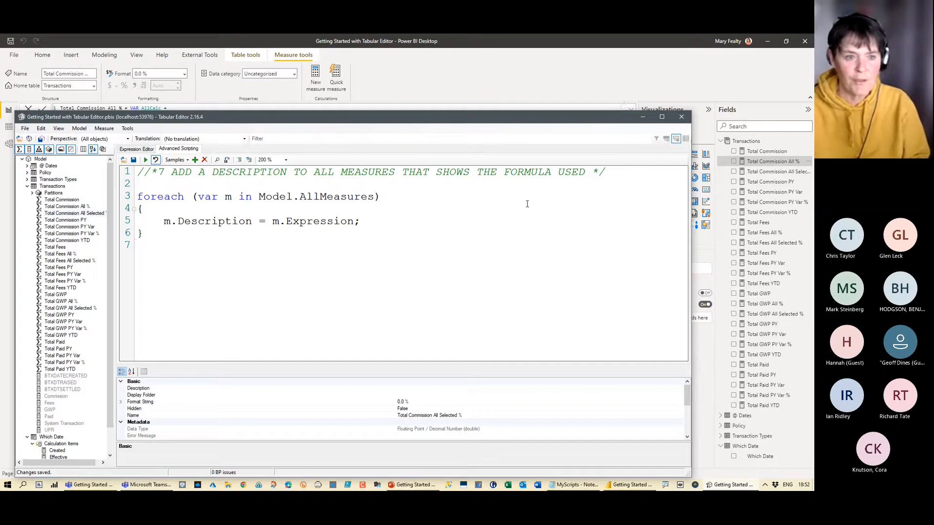
Switch to Power BI Desktop, set the Total Commission measure's description to Hiya in the model view, and check the measure in the report view
{"action": "left_click", "coordinate": [642, 120]}
{"action": "left_click", "coordinate": [9, 143]}
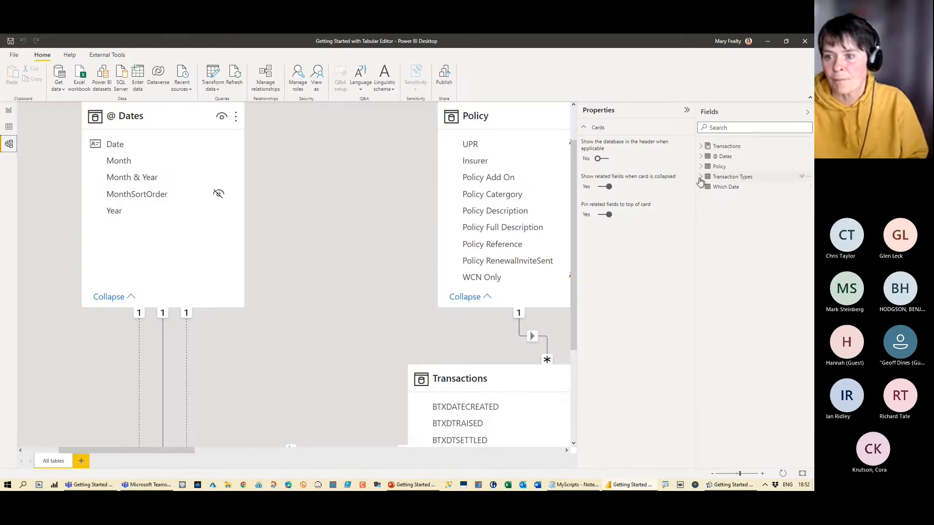
{"action": "left_click", "coordinate": [701, 146]}
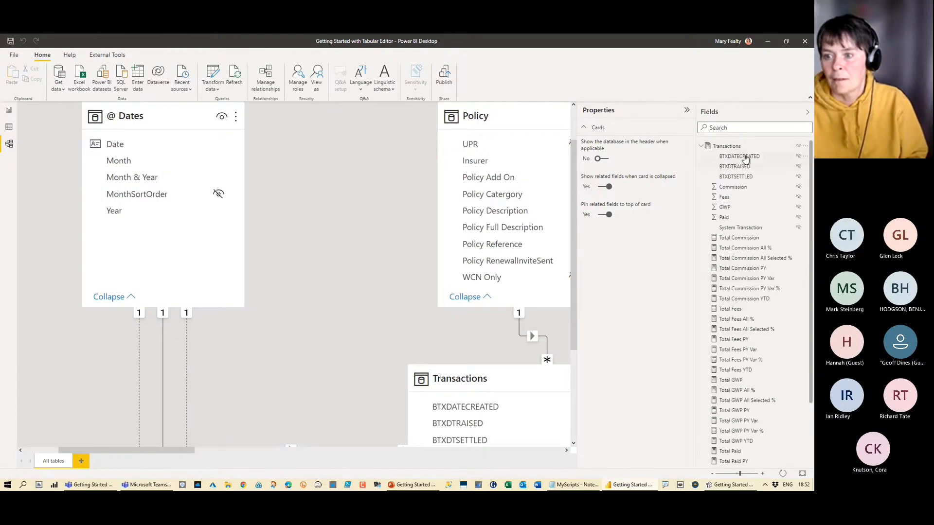
{"action": "left_click", "coordinate": [739, 238]}
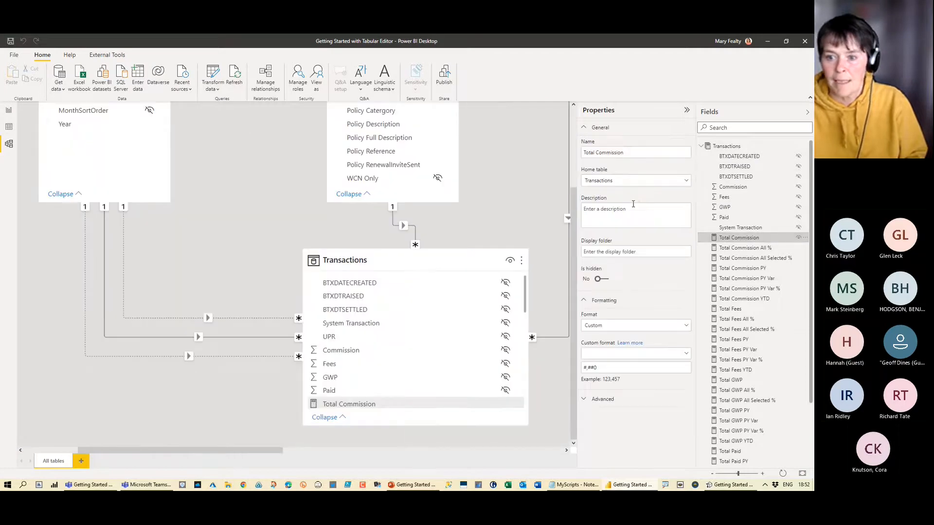
{"action": "left_click", "coordinate": [609, 212]}
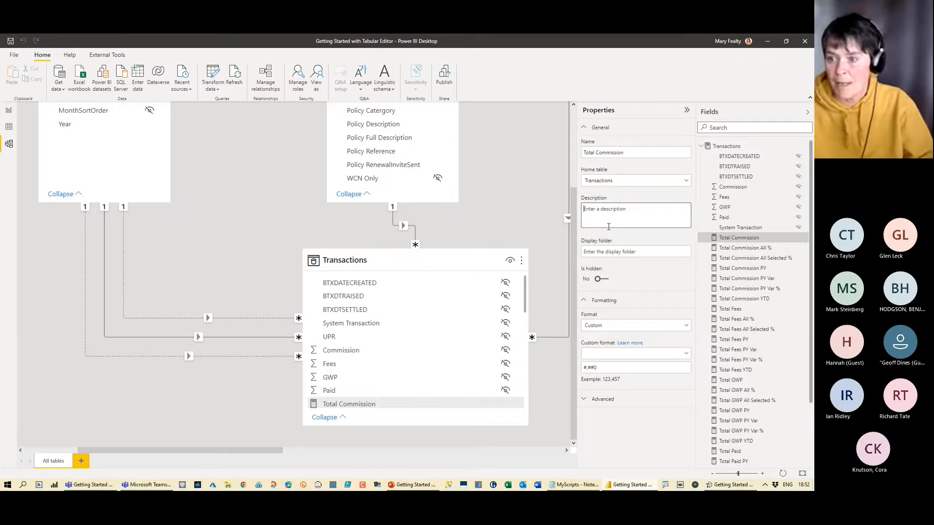
{"action": "type", "text": "h"}
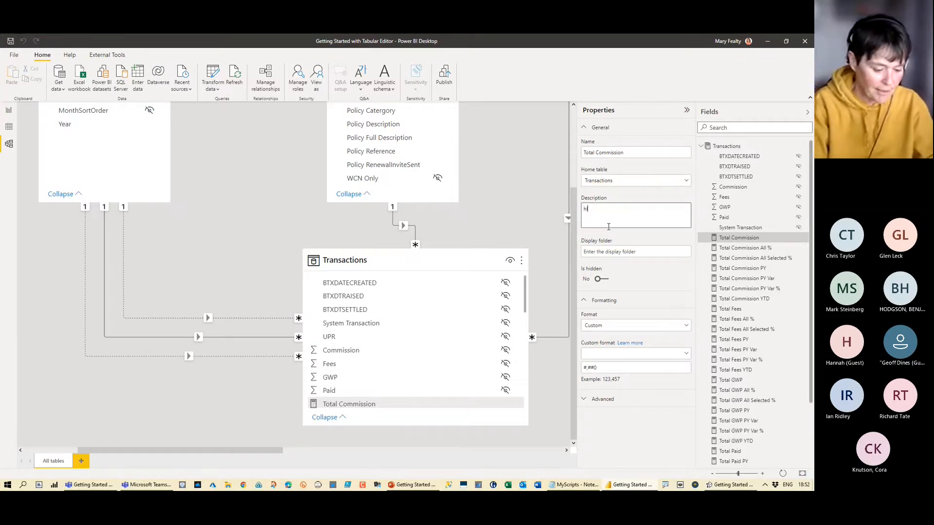
{"action": "key", "text": "BackSpace"}
{"action": "type", "text": "H"}
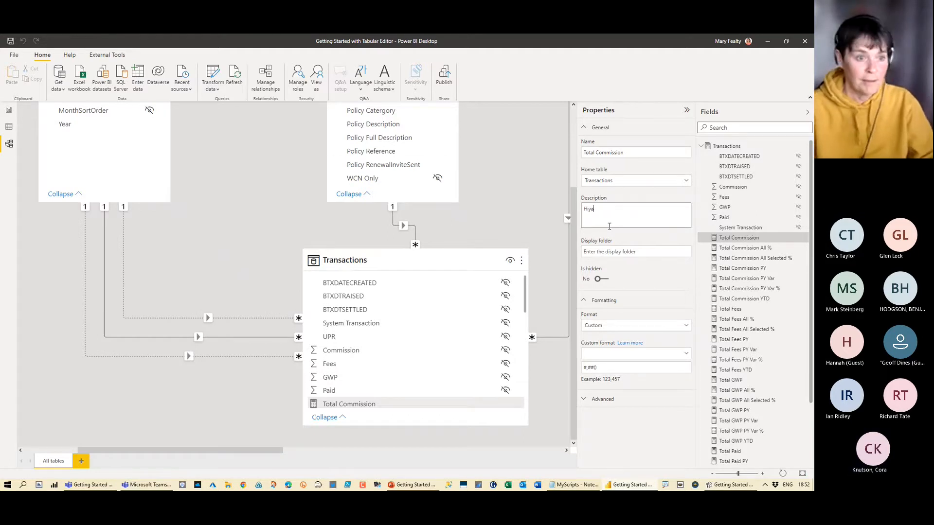
{"action": "left_click", "coordinate": [9, 110]}
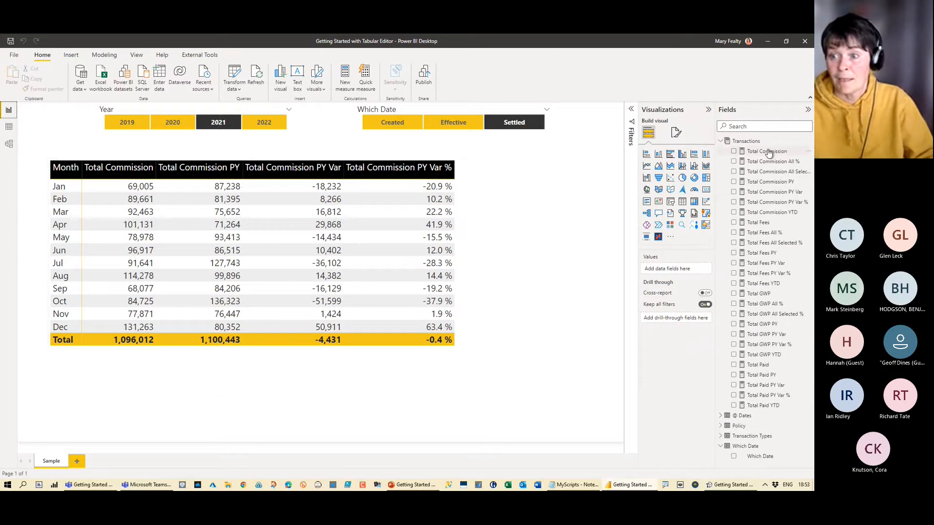
{"action": "mouse_move", "coordinate": [768, 153]}
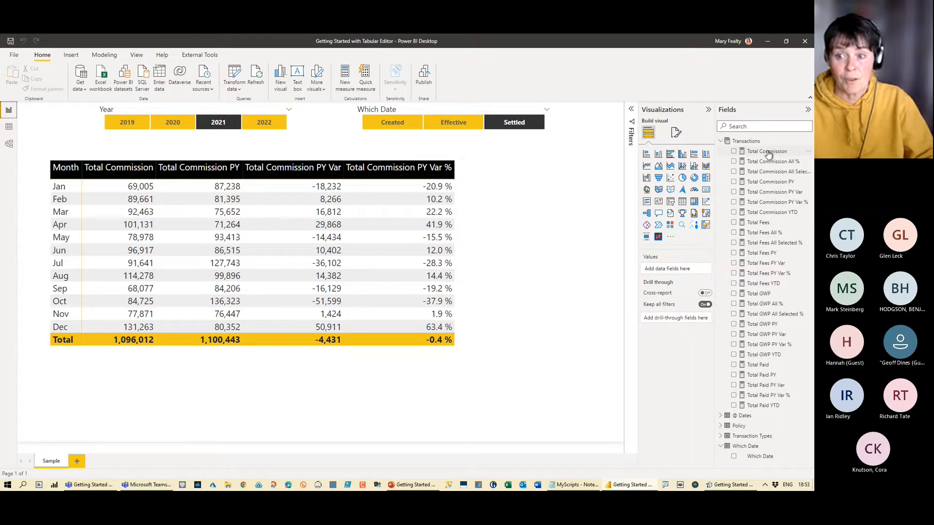
Switch to Tabular Editor and review the m.Description = m.Expression; assignment in the measure description script
{"action": "left_click", "coordinate": [735, 485]}
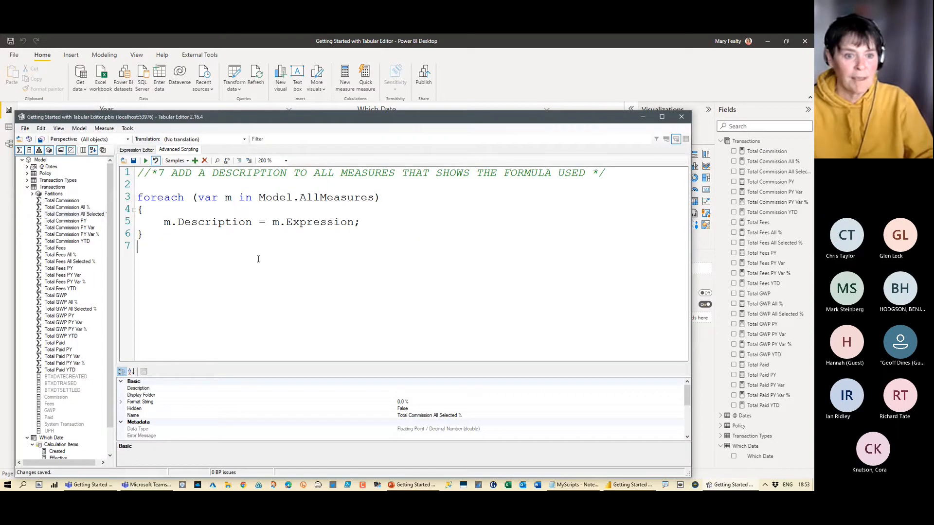
{"action": "left_click", "coordinate": [161, 235]}
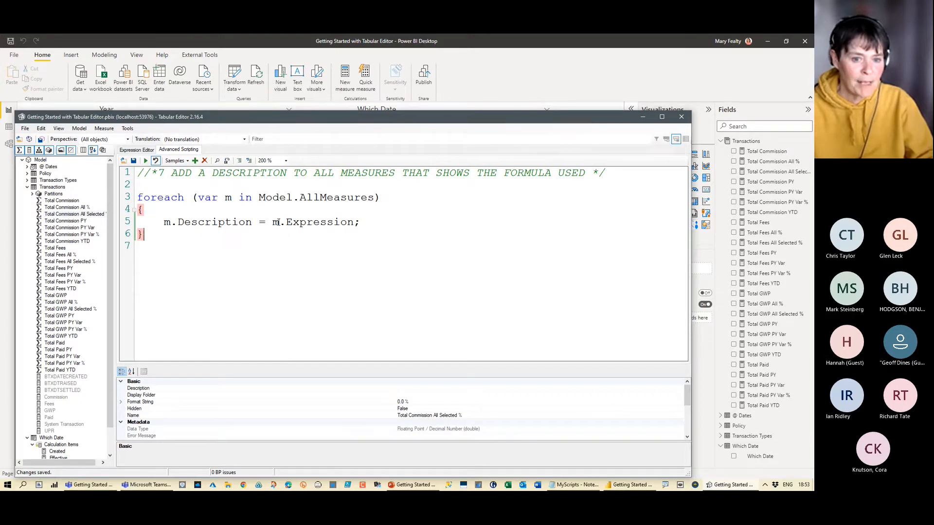
{"action": "left_click_drag", "start_coordinate": [273, 221], "coordinate": [352, 221]}
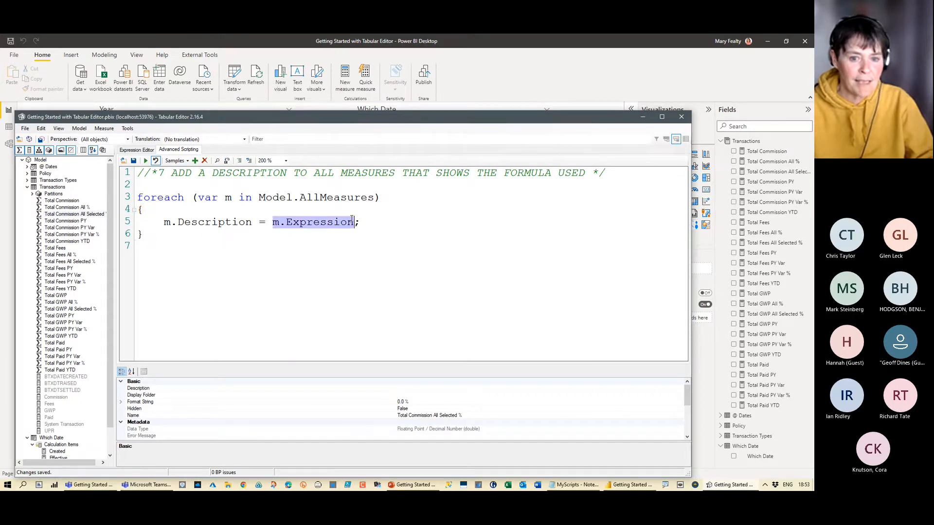
{"action": "left_click", "coordinate": [371, 246]}
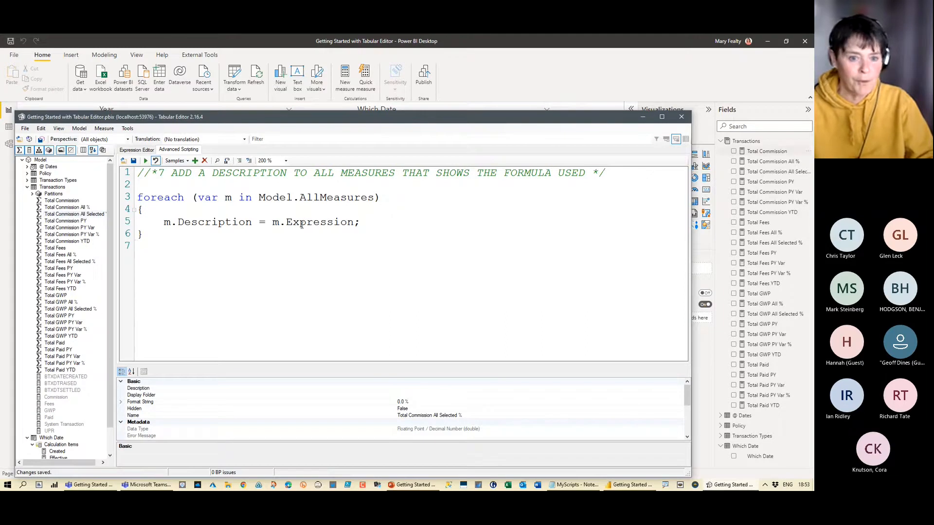
{"action": "left_click", "coordinate": [182, 235]}
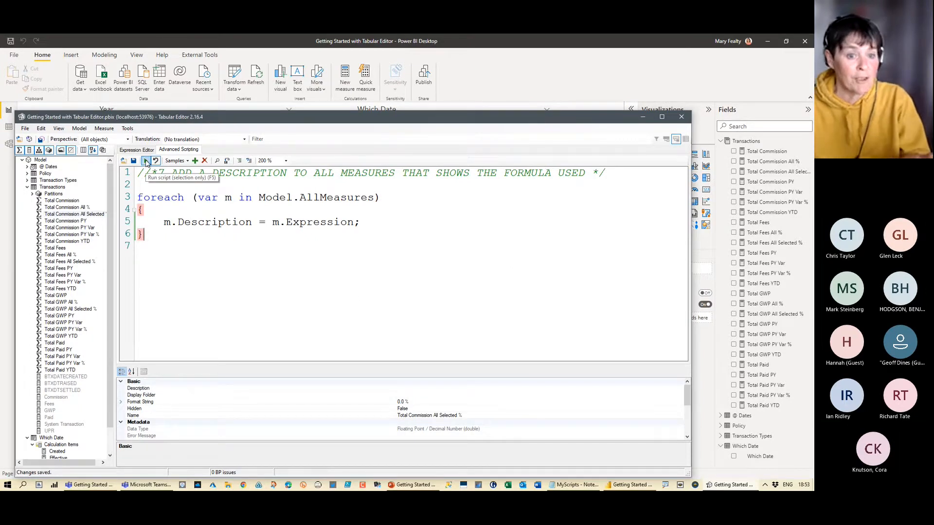
Run the measure description script, save its changes to the connected database, and check the Total Commission measure descriptions in Power BI Desktop
{"action": "left_click", "coordinate": [147, 162]}
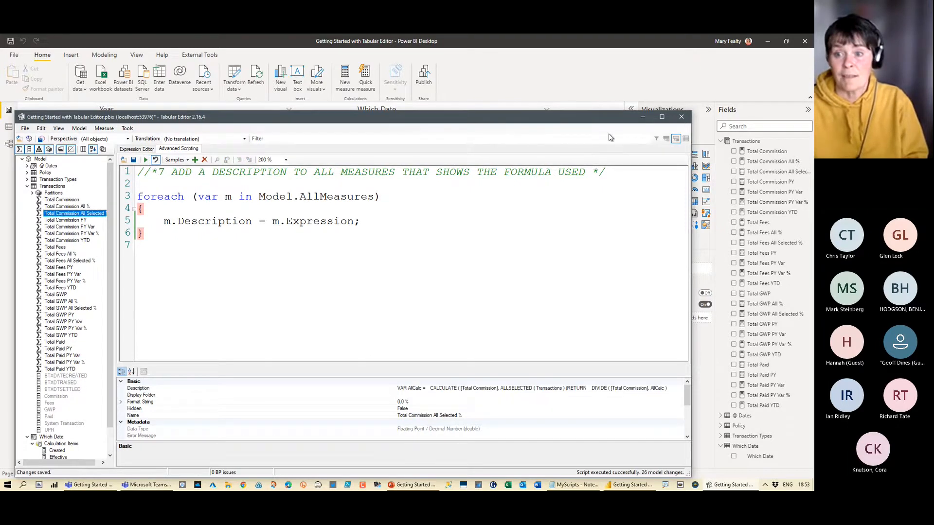
{"action": "left_click", "coordinate": [644, 119]}
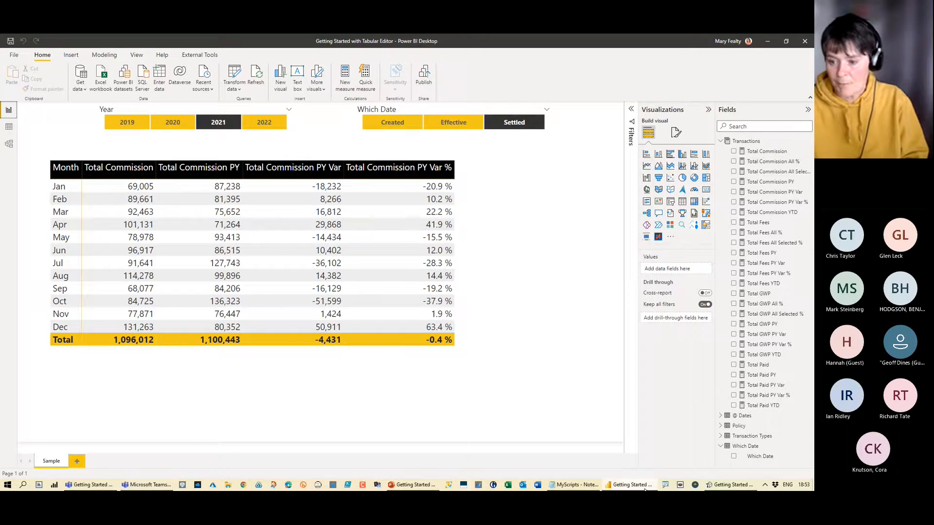
{"action": "left_click", "coordinate": [707, 487]}
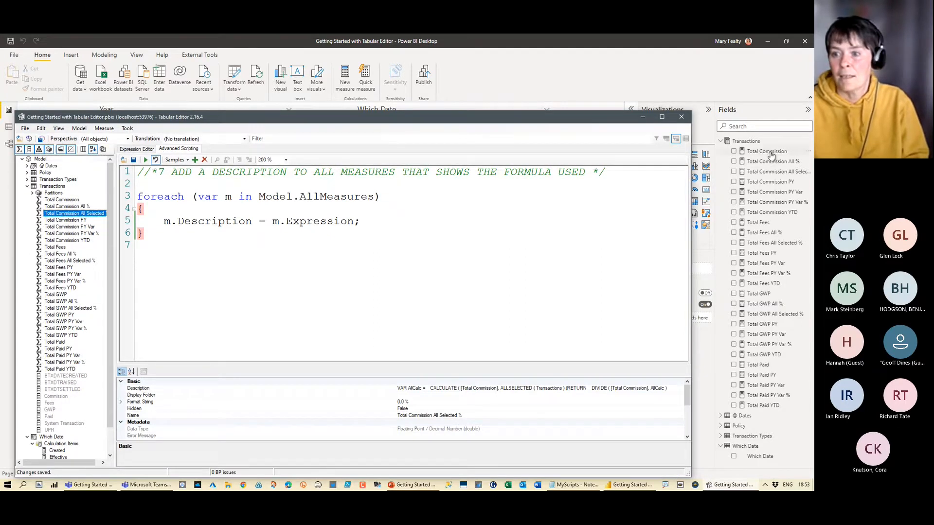
{"action": "left_click", "coordinate": [643, 117]}
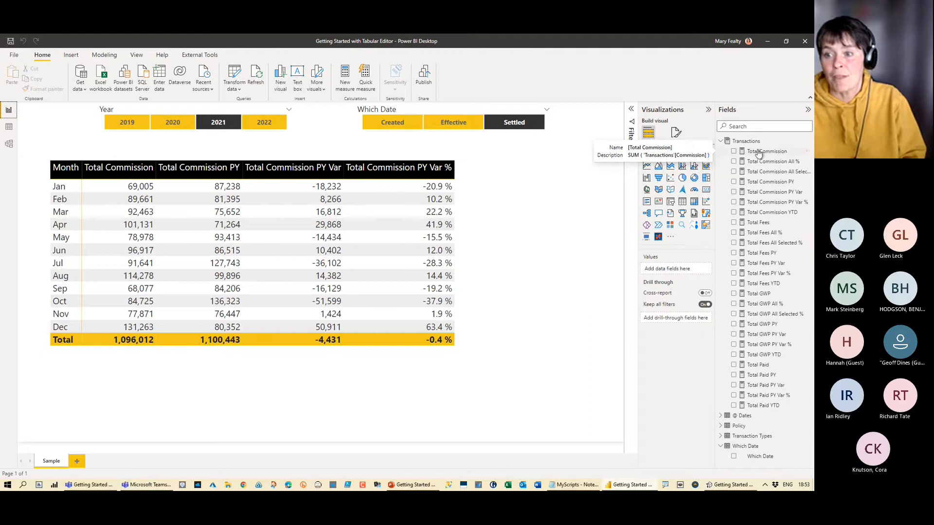
{"action": "mouse_move", "coordinate": [772, 175]}
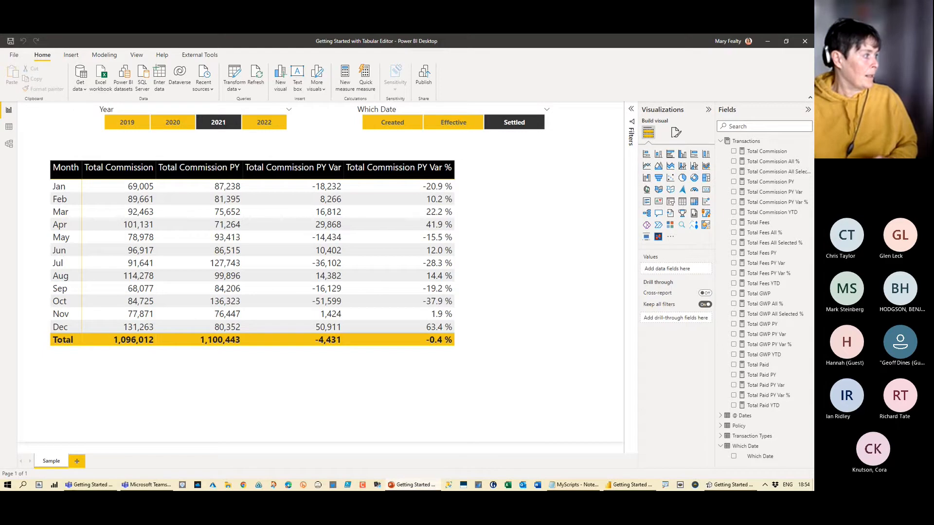
Switch to PowerPoint and start the slide show from the Useful Links slide
{"action": "key", "text": "shift+F5"}
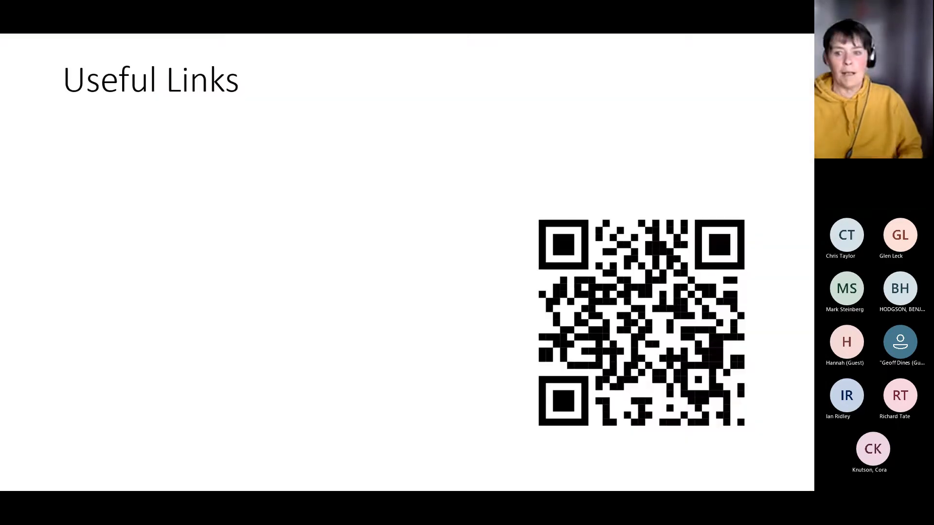